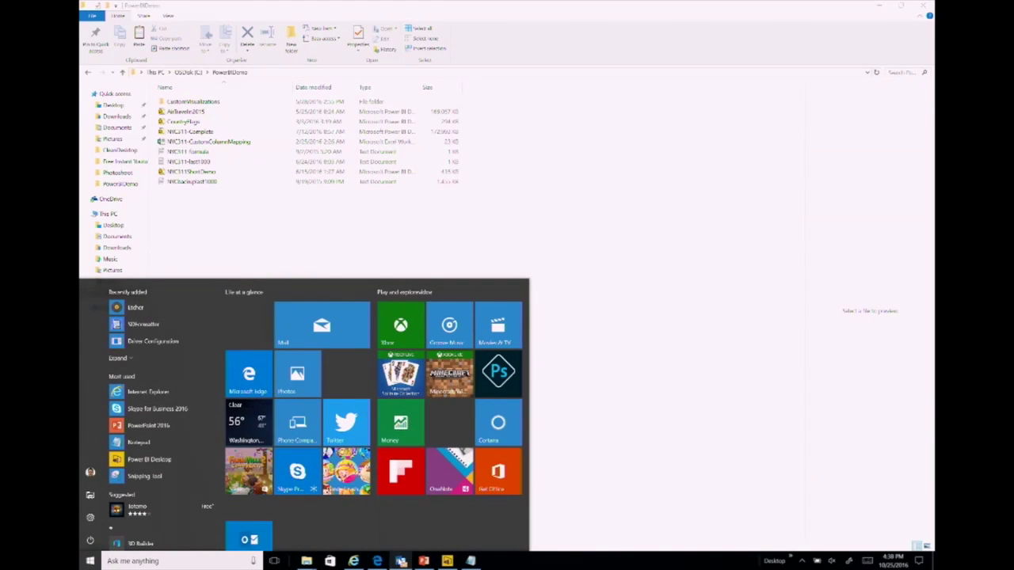
Step: Close Outlook from the taskbar and switch to the Power BI Desktop CountryFlags report
right_click(400, 559)
left_click(375, 539)
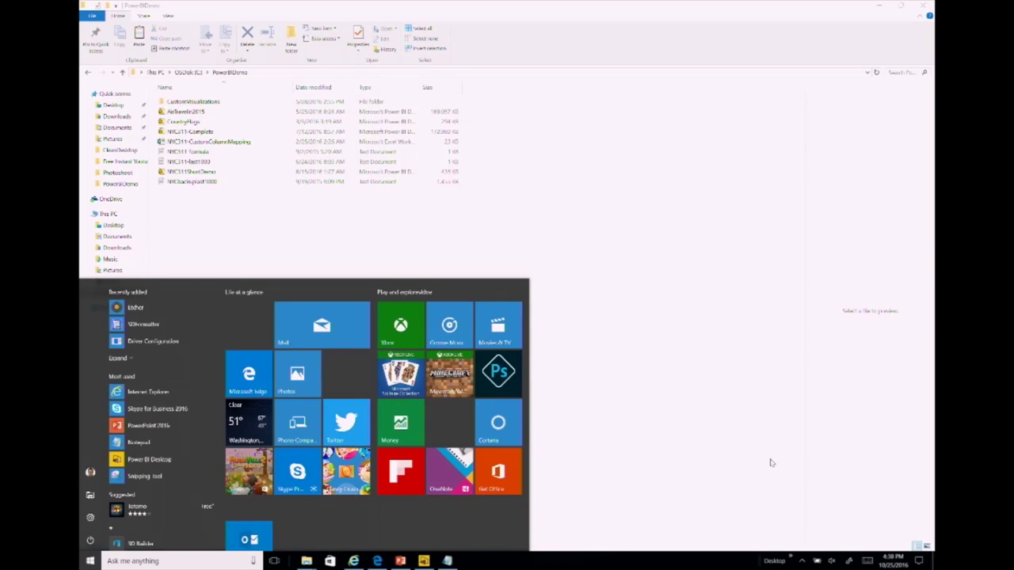
left_click(424, 561)
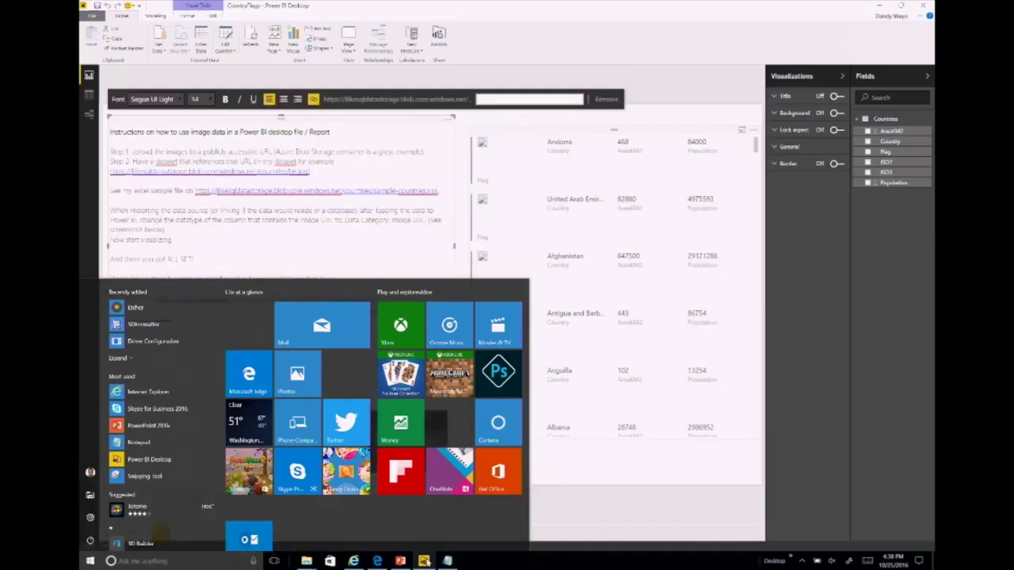
Step: Start a new blank Untitled report from the File menu
left_click(93, 16)
key("Escape")
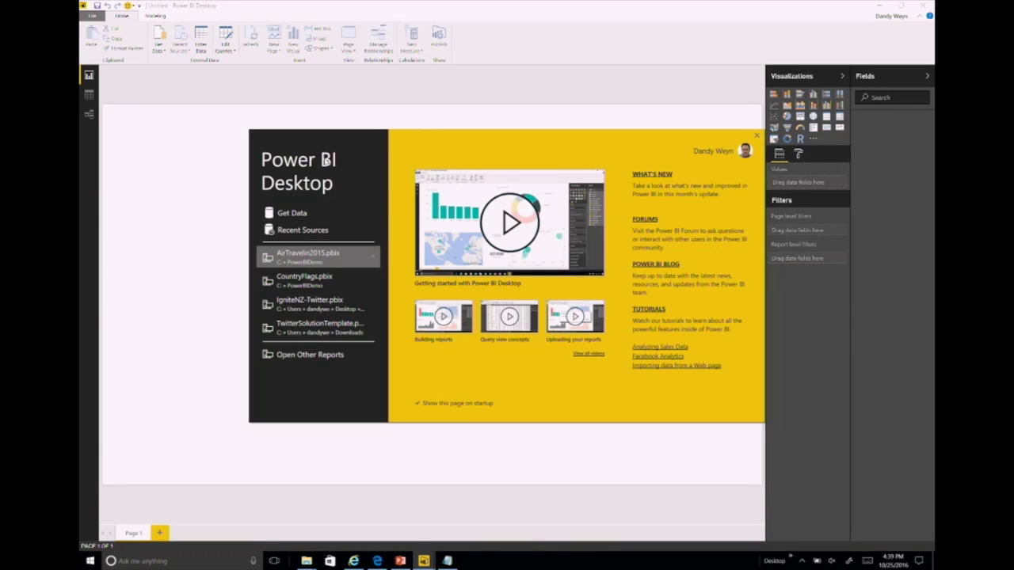
Step: Open the c:\ZOOMIT folder through the Run prompt and launch ZoomIt
key("super+r")
type("c")
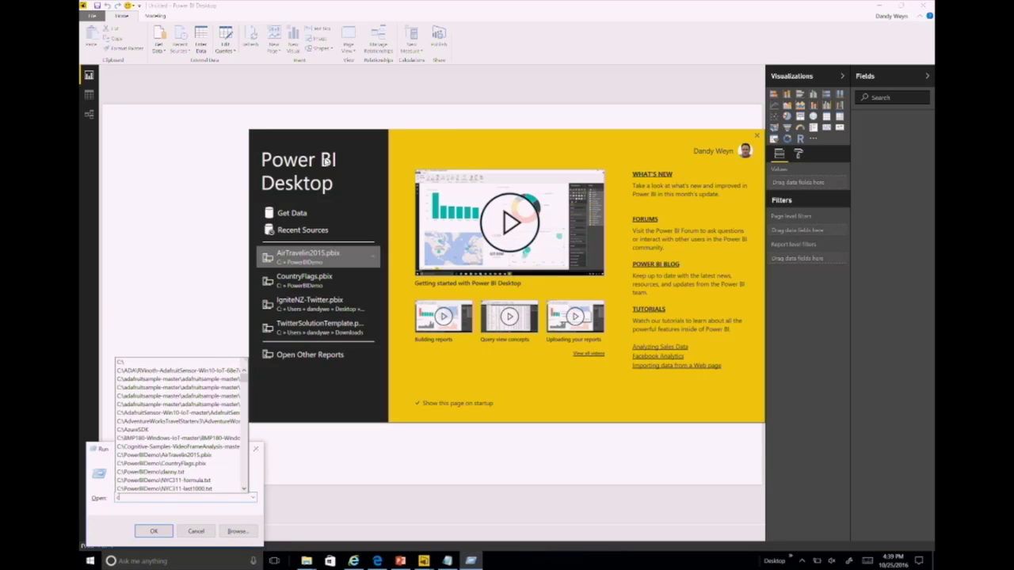
type(":\\d")
type("o")
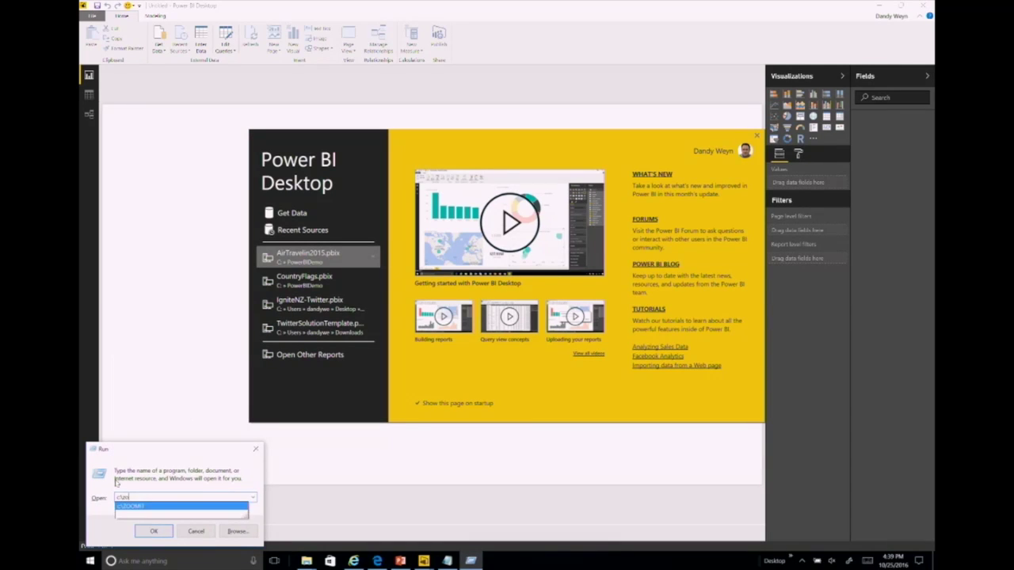
left_click(154, 530)
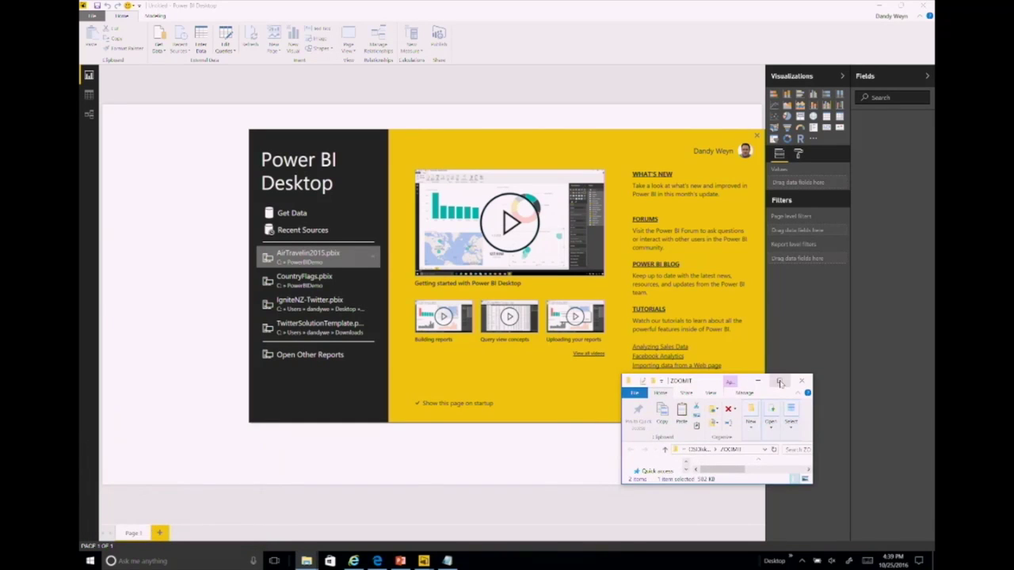
left_click(779, 383)
double_click(208, 116)
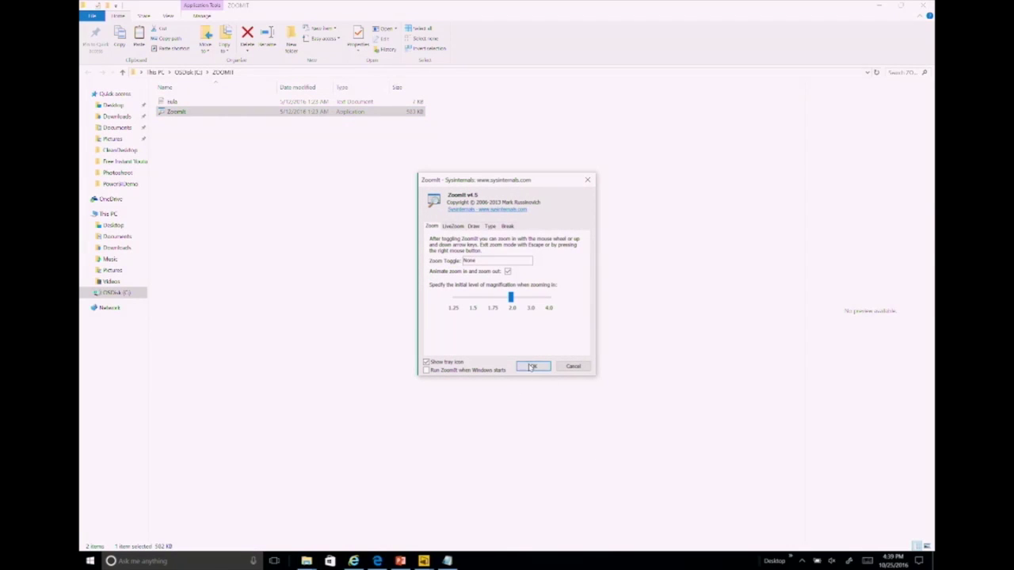
left_click(532, 367)
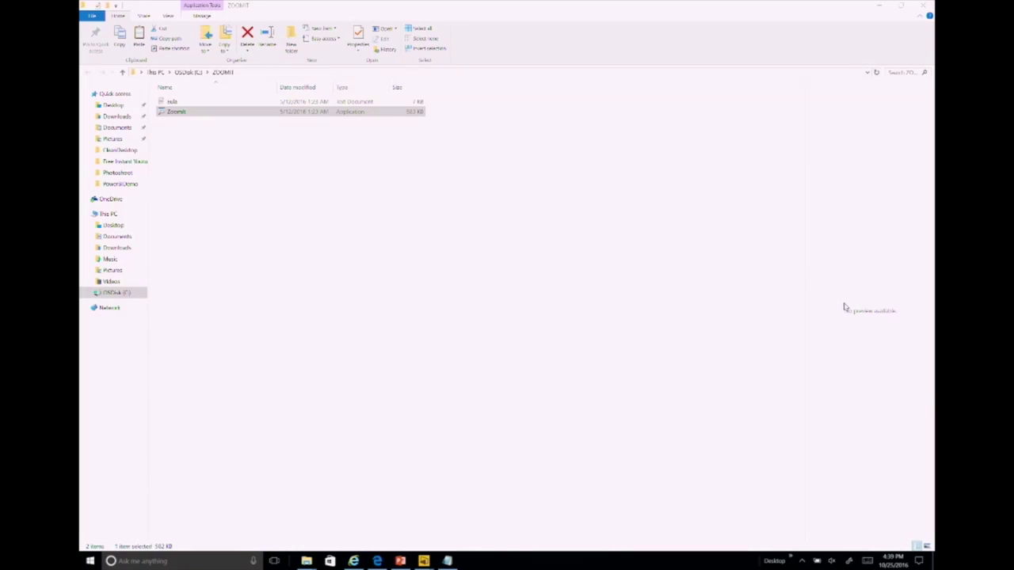
left_click(648, 169)
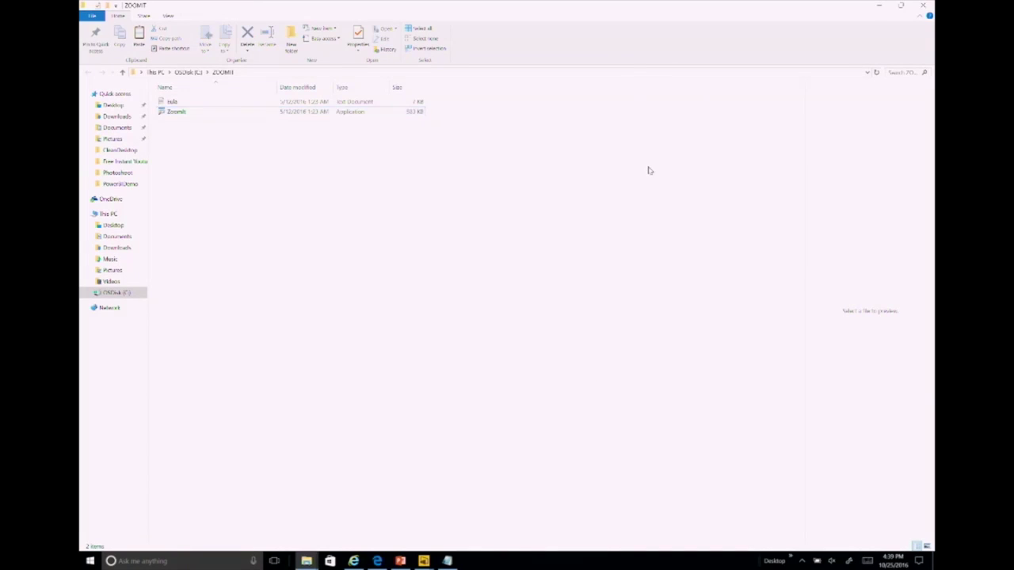
double_click(343, 116)
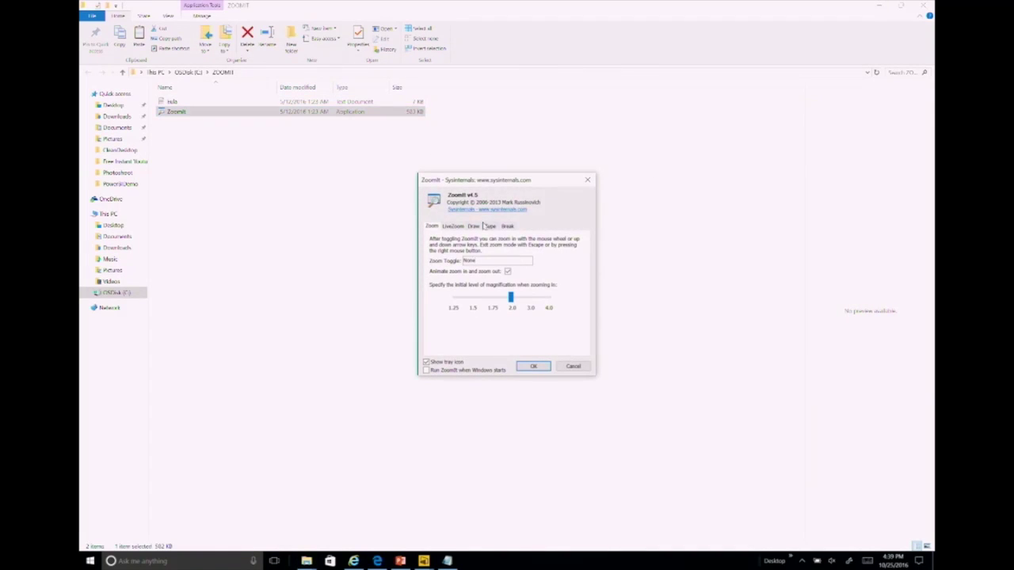
Step: Set ZoomIt's Zoom Toggle shortcut to Ctrl+1, save it, and test the magnification
left_click(452, 227)
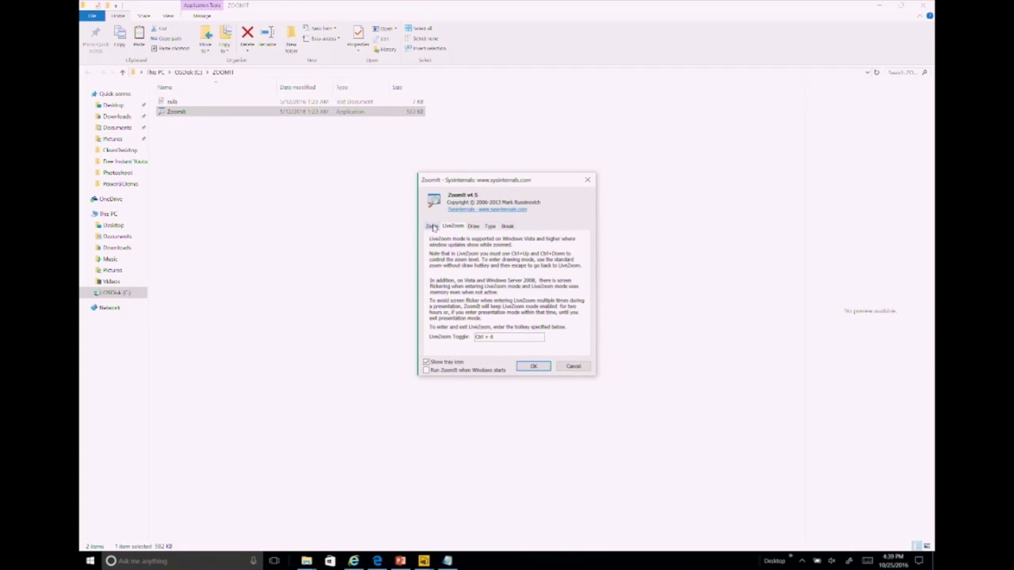
left_click(433, 227)
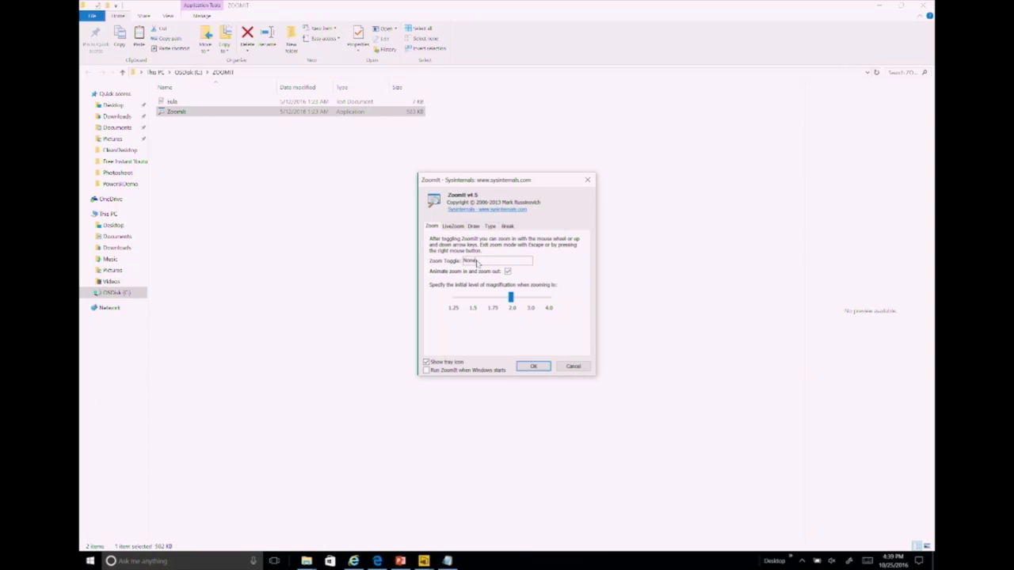
key("ctrl+1")
left_click(532, 366)
key("ctrl+1")
key("ctrl+1")
Step: Close the ZOOMIT folder, zoom in, and browse the File and Database connectors in Get Data
left_click(927, 8)
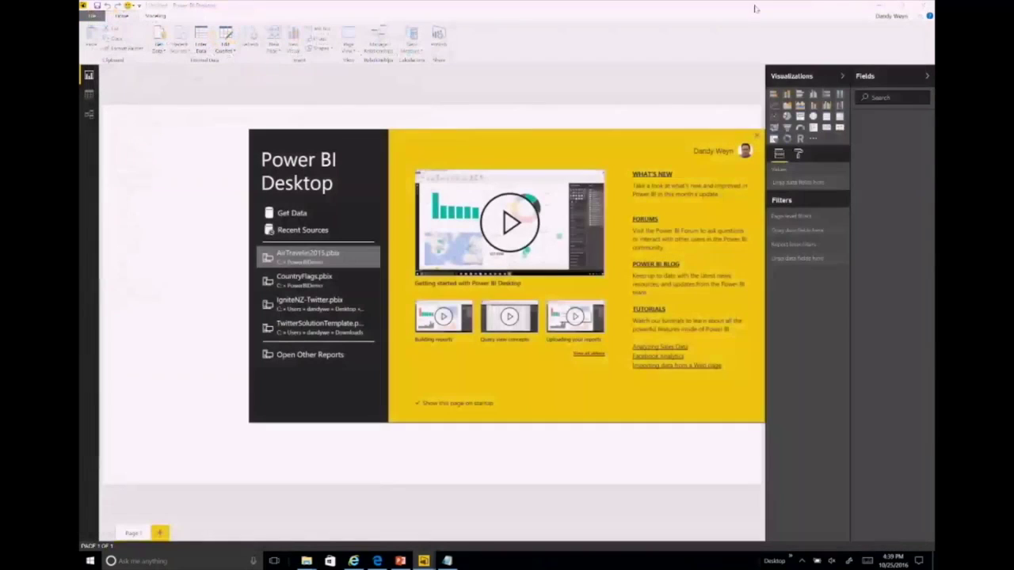
key("ctrl+1")
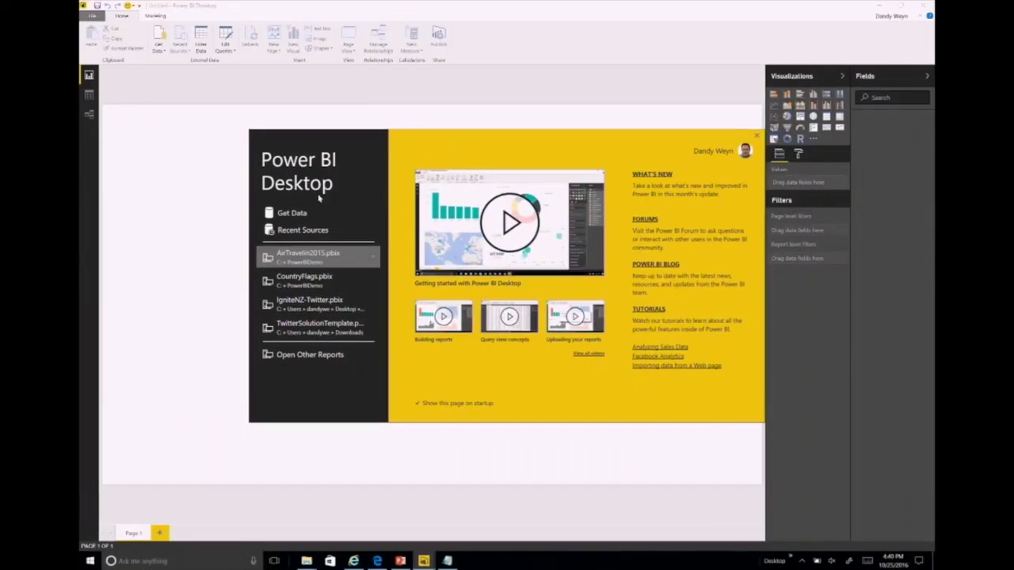
left_click(253, 232)
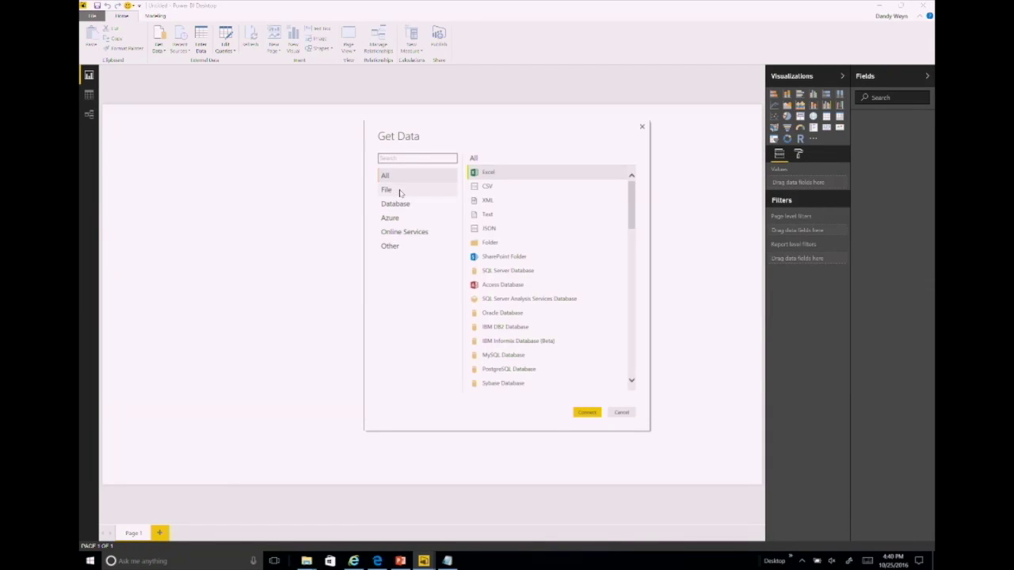
left_click(400, 192)
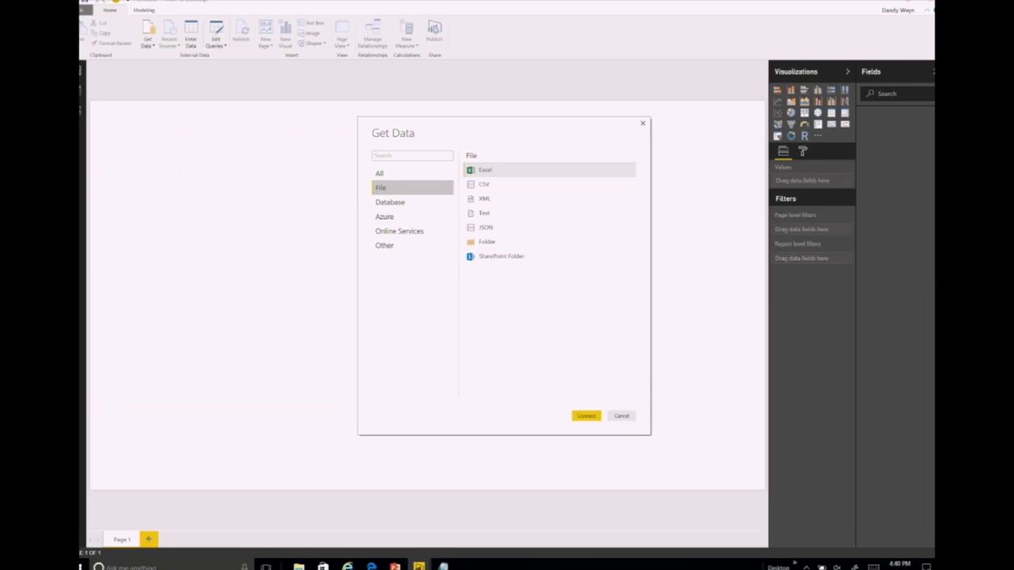
left_click(422, 206)
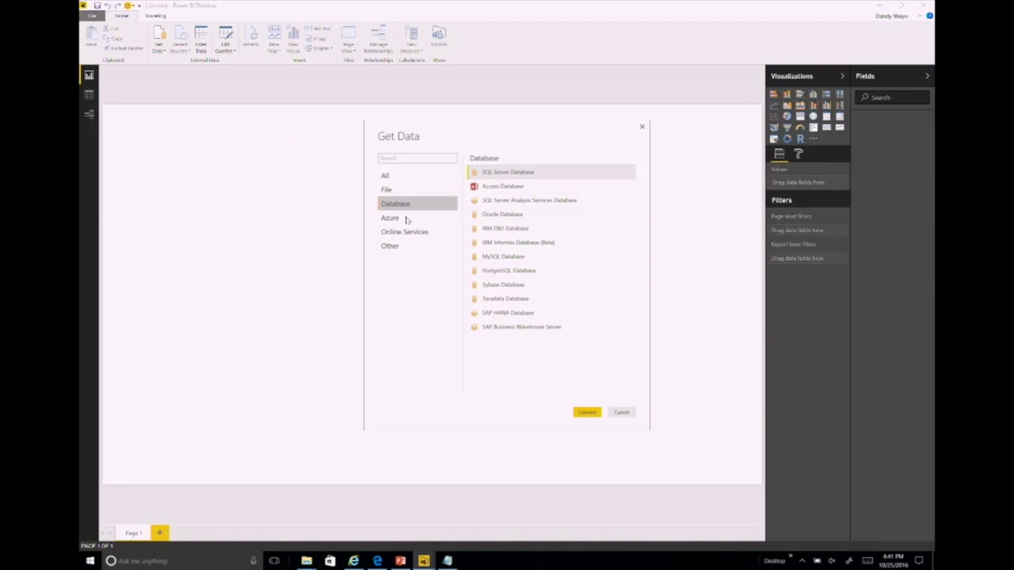
Step: Browse the Azure connectors, then scroll Online Services from Facebook down to Zendesk (Beta)
left_click(328, 224)
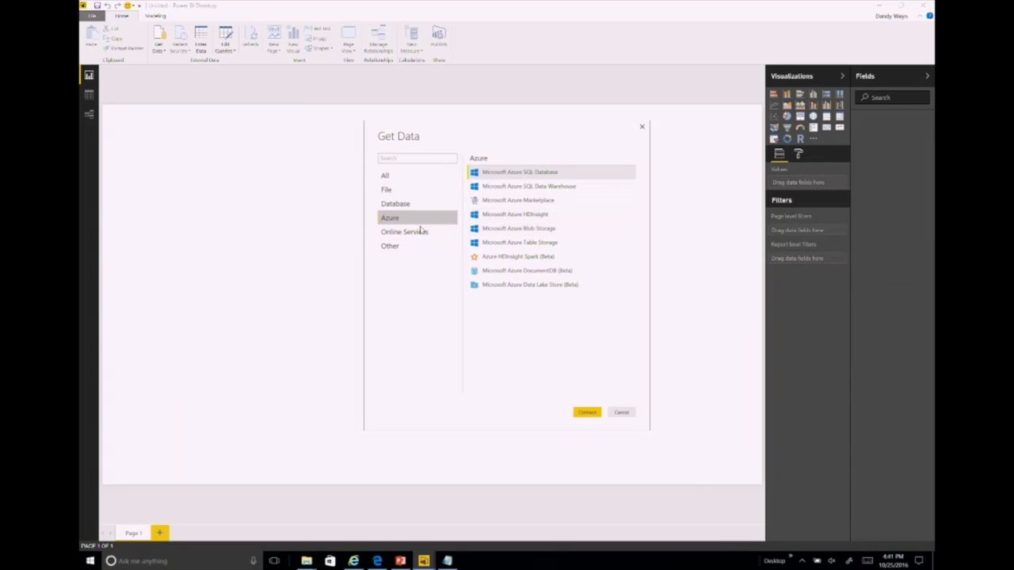
left_click(408, 236)
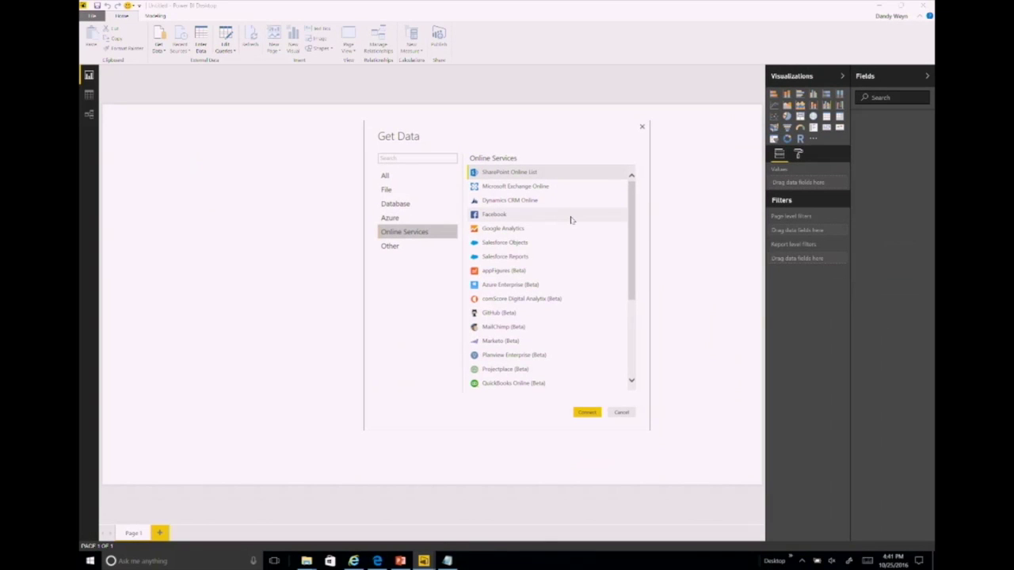
left_click(627, 220)
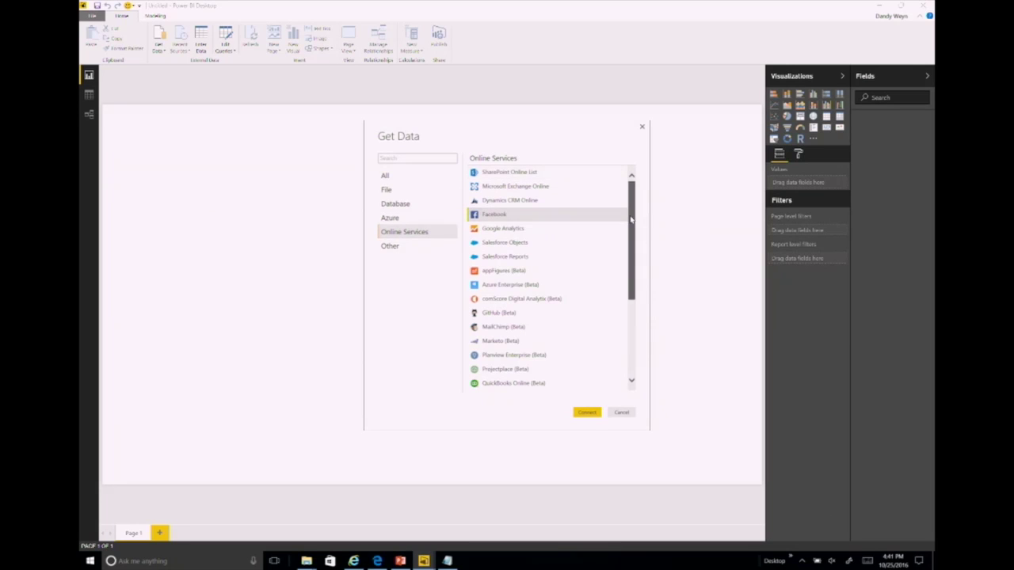
left_click_drag(631, 219, 632, 242)
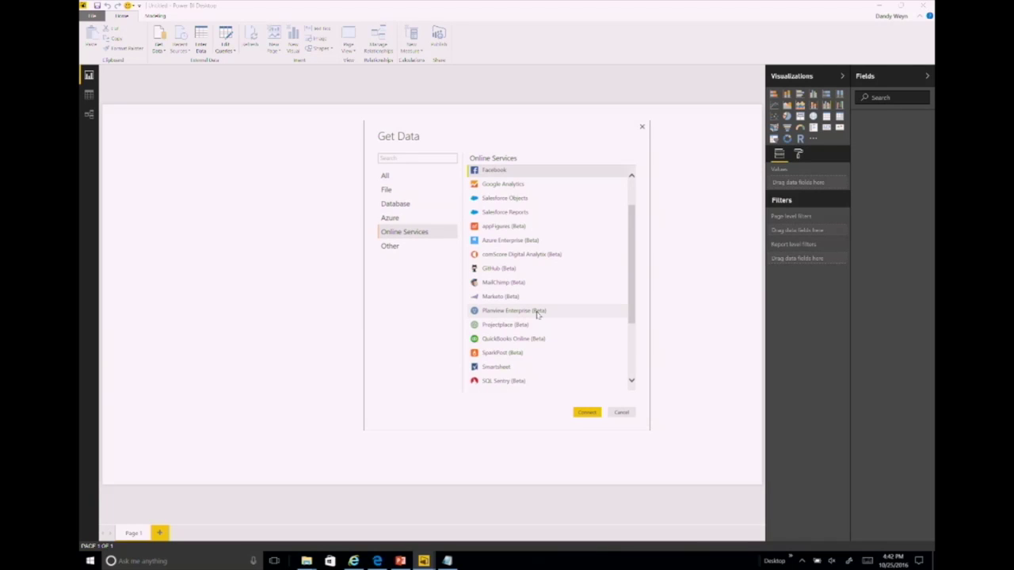
scroll(630, 253, "up", 1)
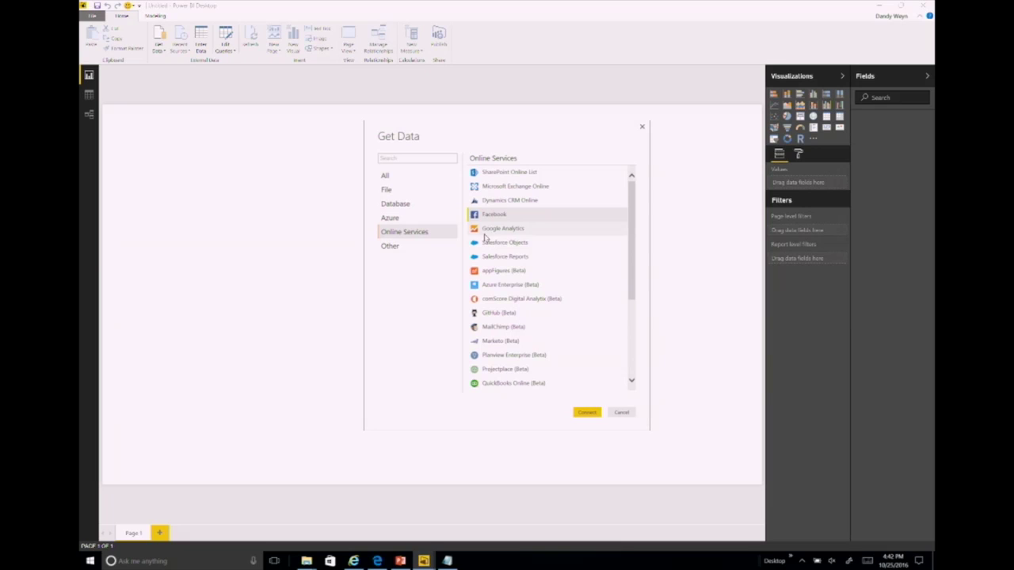
left_click_drag(632, 230, 631, 301)
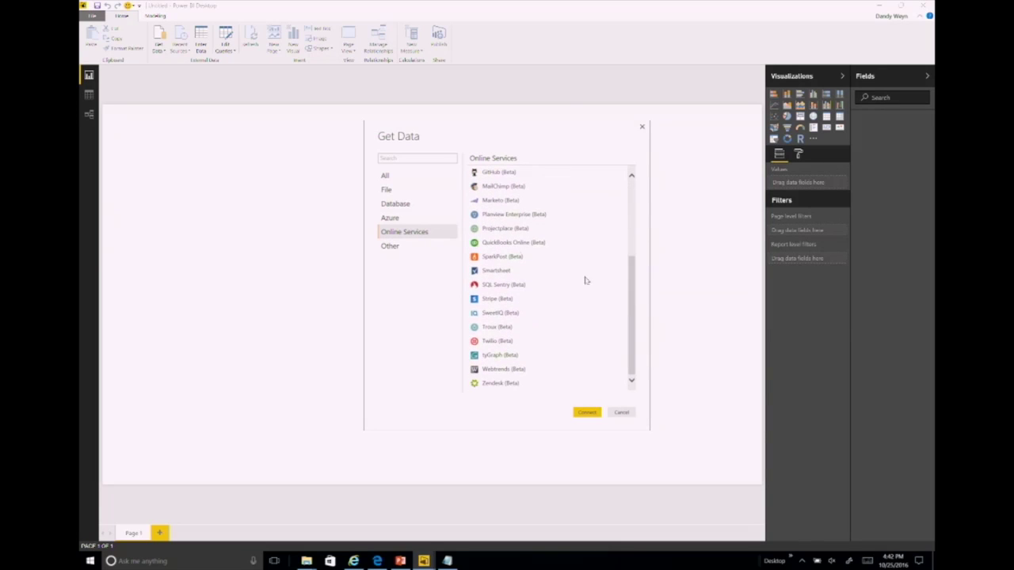
Step: Switch Get Data to the Other category listing Web, OData Feed, ODBC and Blank Query
left_click(400, 247)
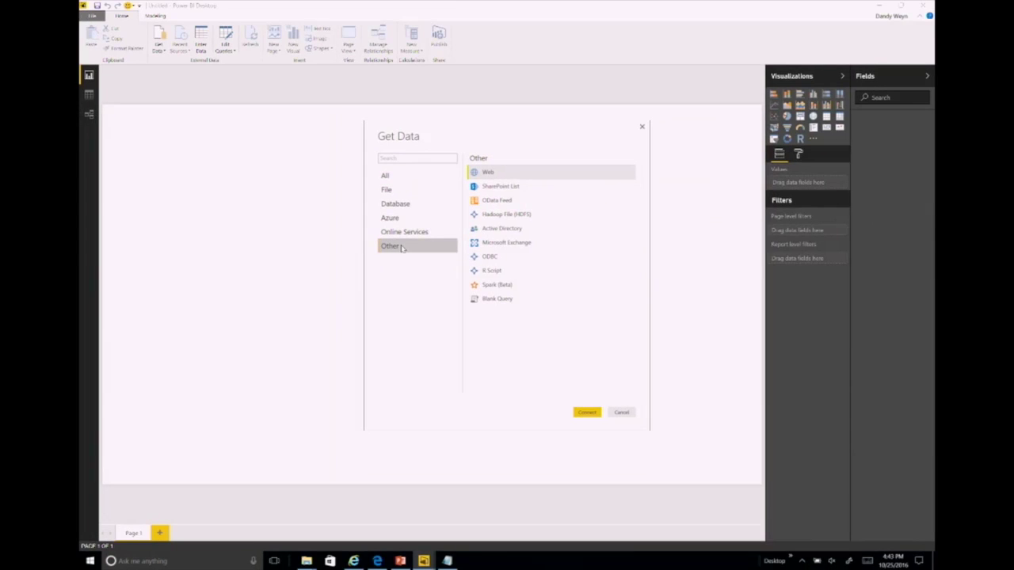
Step: Open NYC311-last1000 from the PowerBIDemo folder and select its entire URL in Notepad
mouse_move(304, 555)
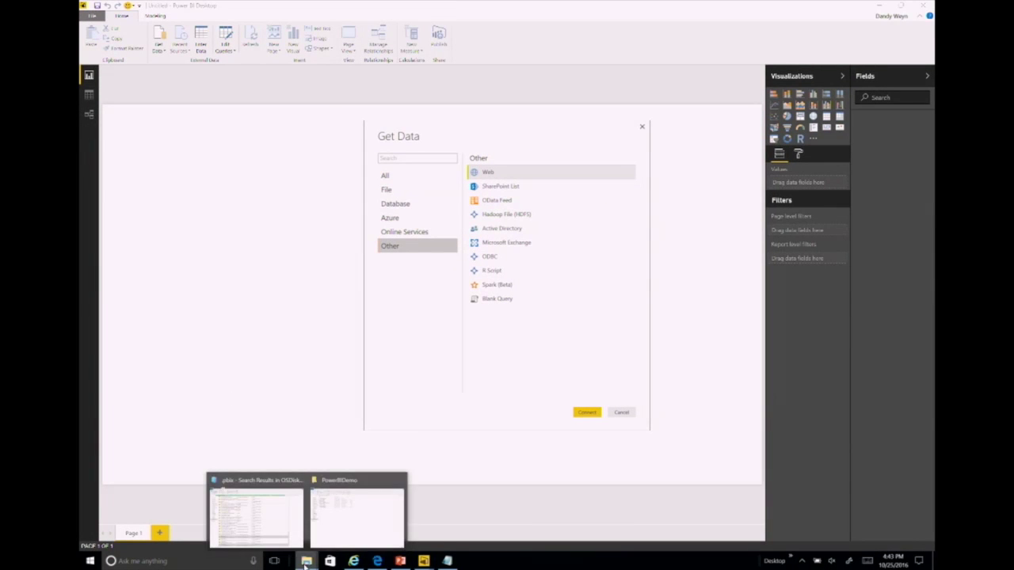
left_click(334, 526)
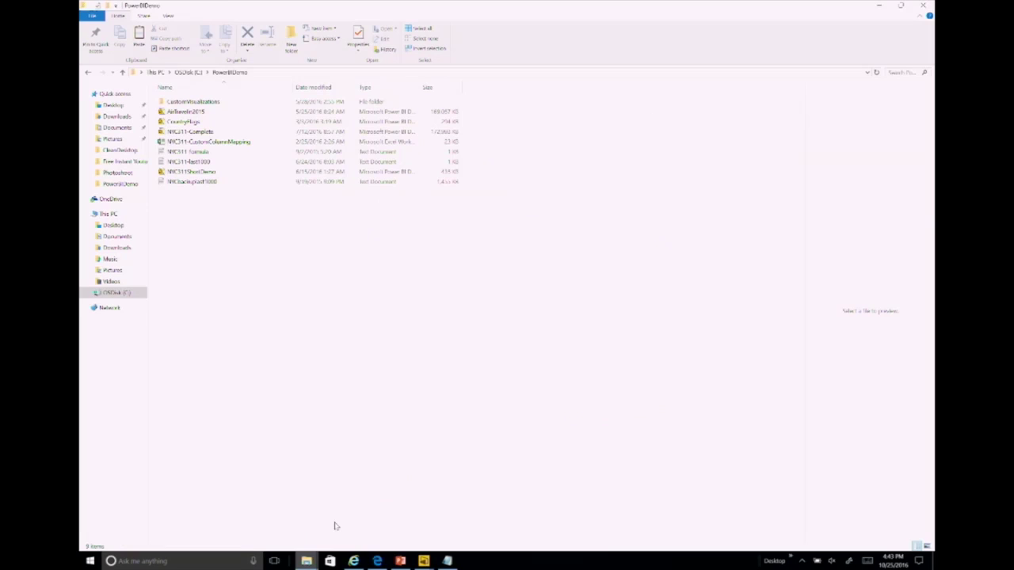
double_click(190, 164)
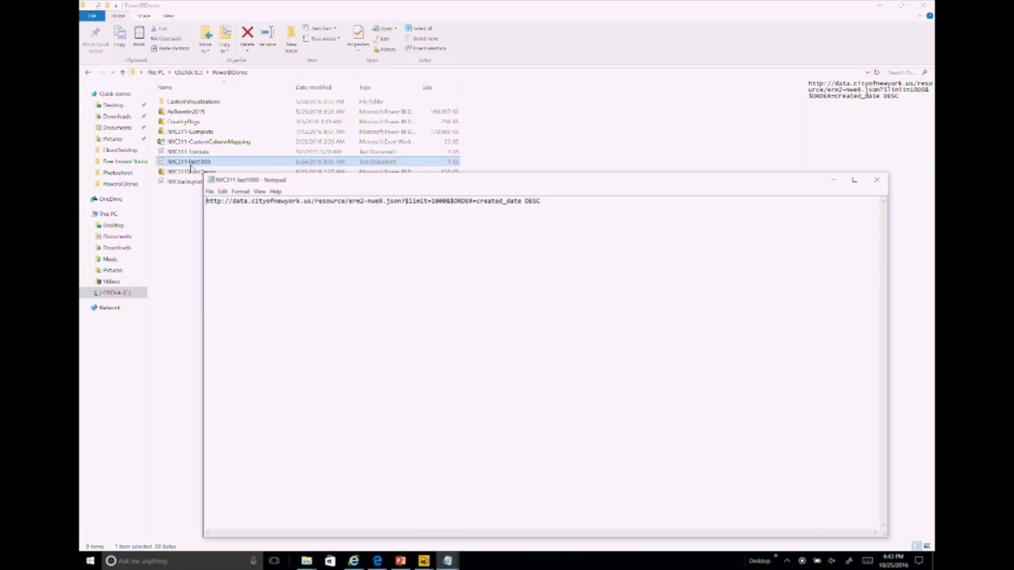
key("ctrl+a")
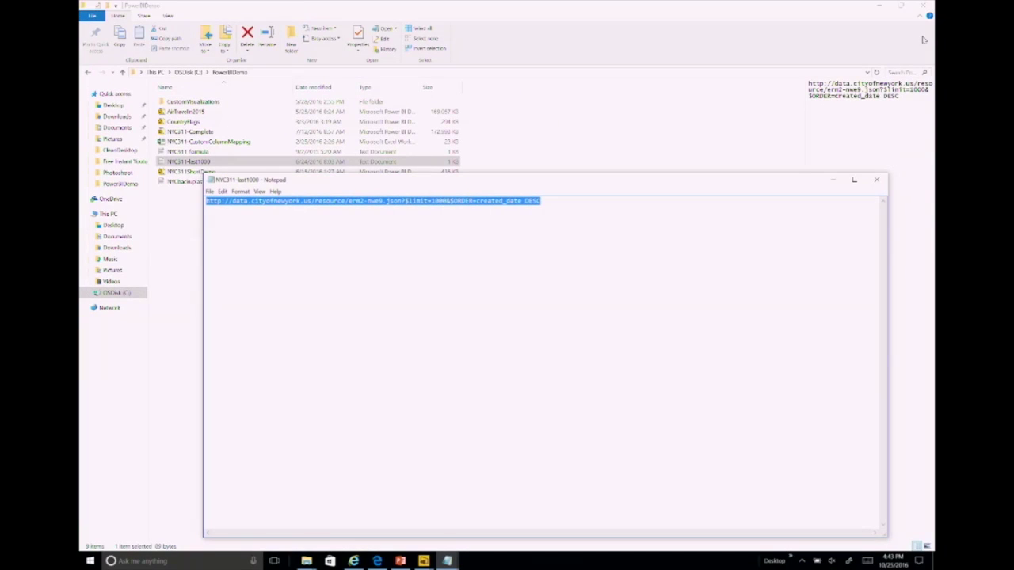
left_click(924, 4)
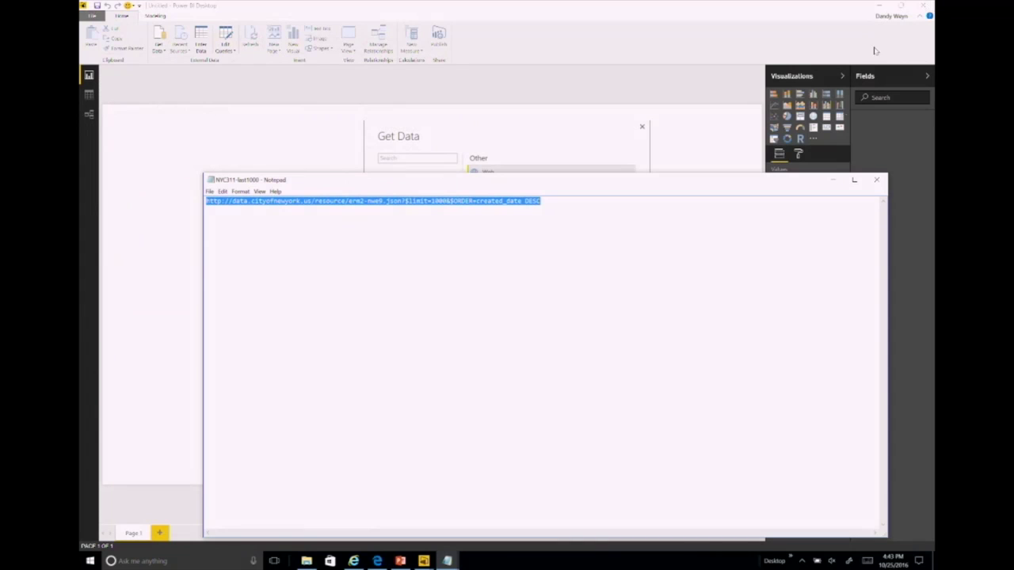
Step: Close Notepad, pick Web in Get Data, and connect to reach the From Web dialog
left_click(876, 180)
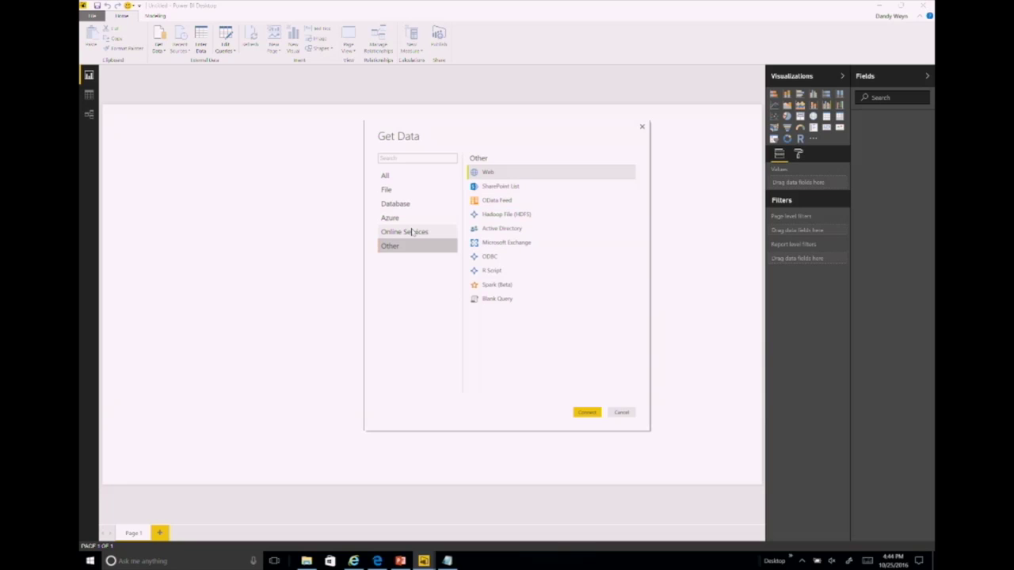
left_click(480, 173)
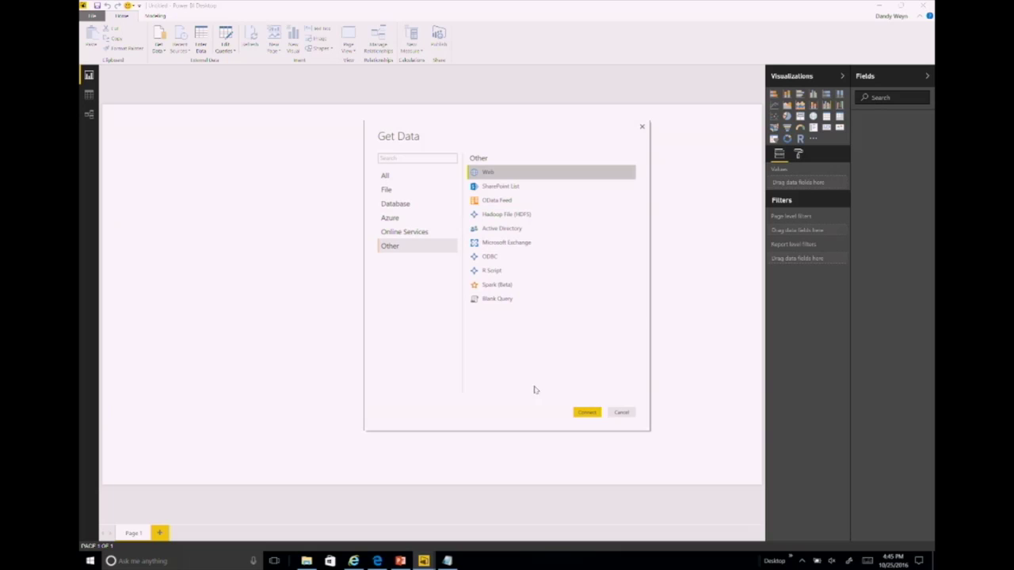
left_click(583, 413)
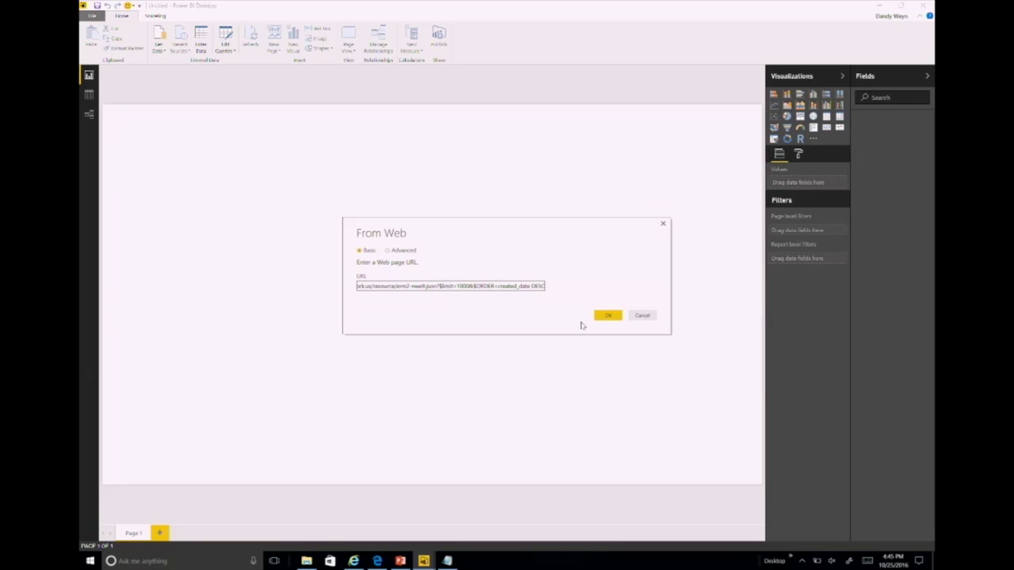
Step: Confirm the NYC 311 JSON URL to load Query1 as a list of records
left_click(607, 316)
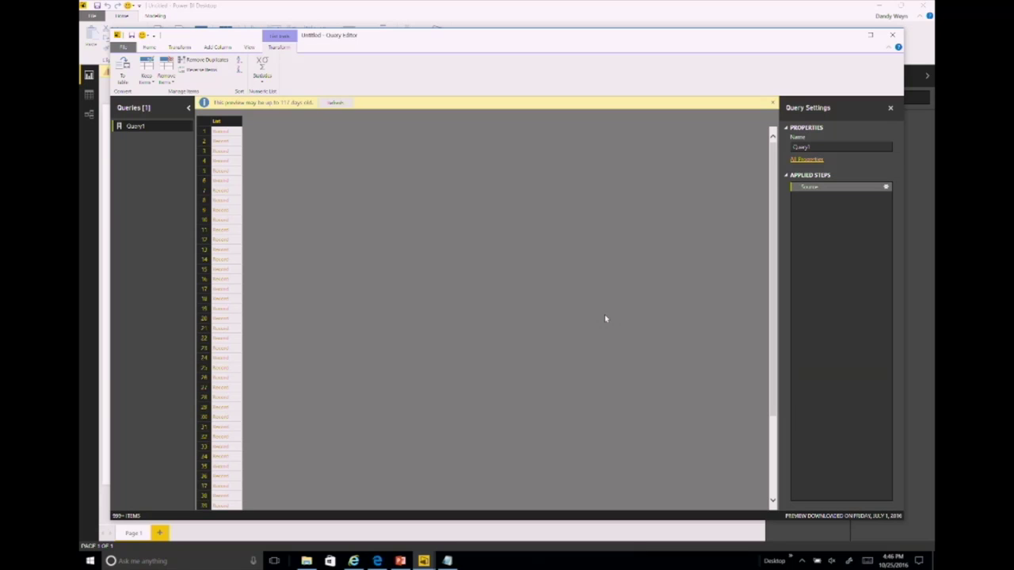
left_click(224, 125)
right_click(225, 123)
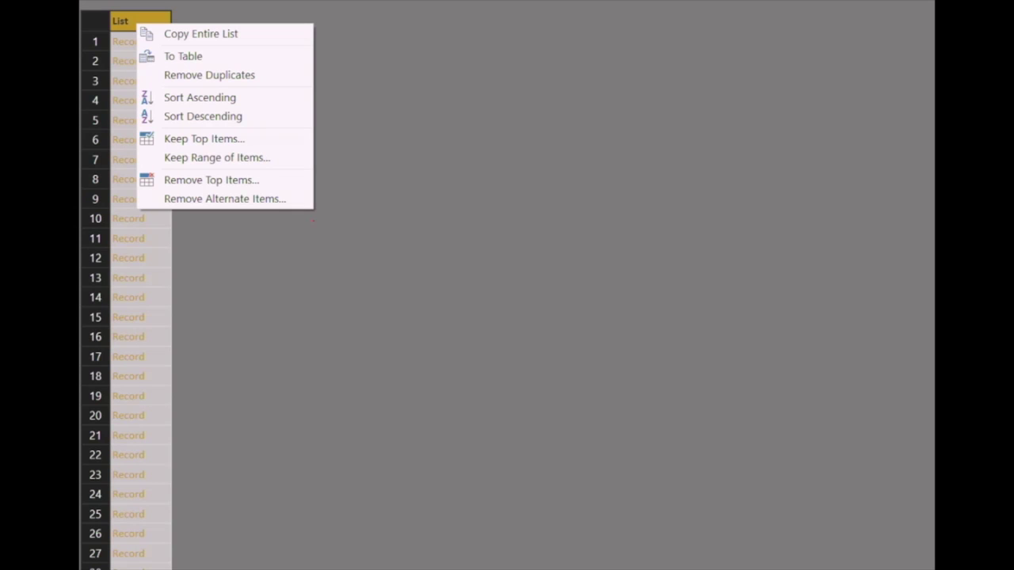
Step: Convert the List to a table with Column1 and show its expandable fields
left_click(315, 230)
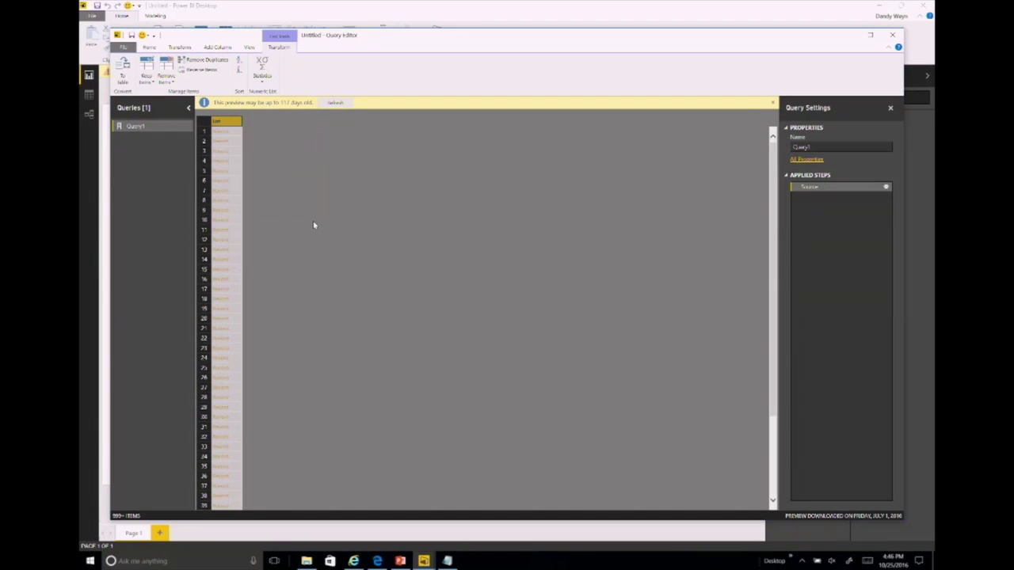
right_click(225, 120)
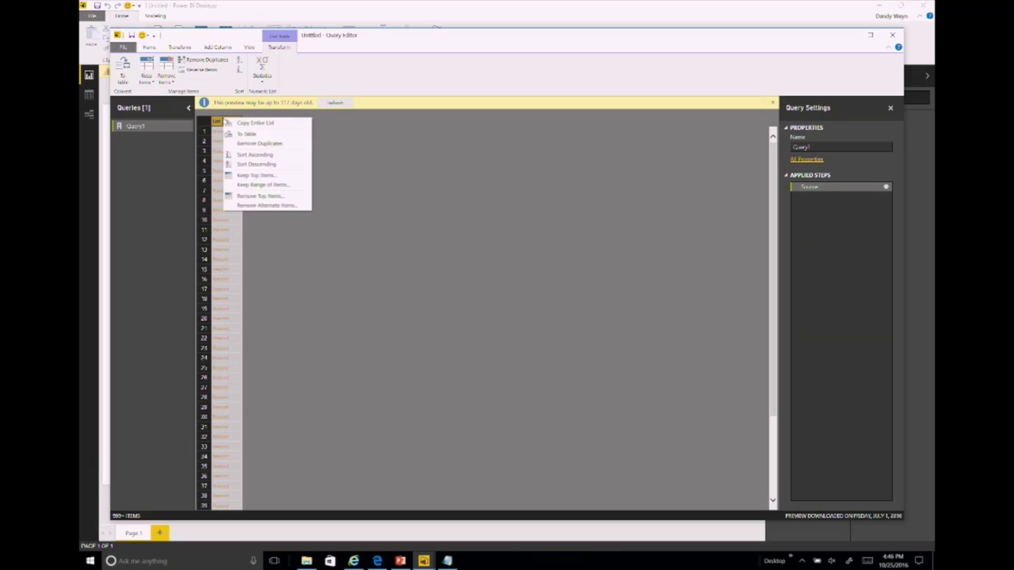
left_click(248, 134)
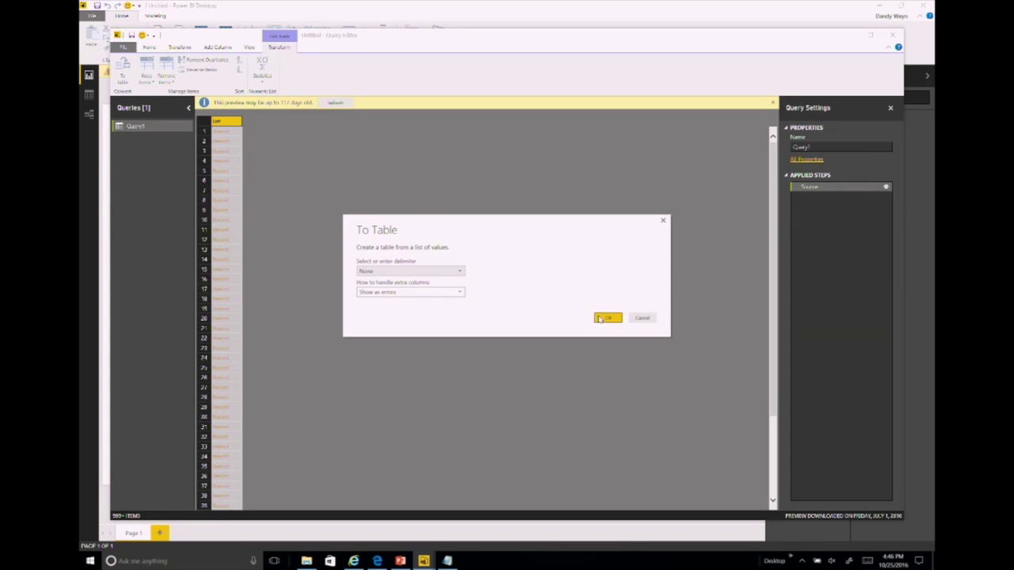
left_click(599, 317)
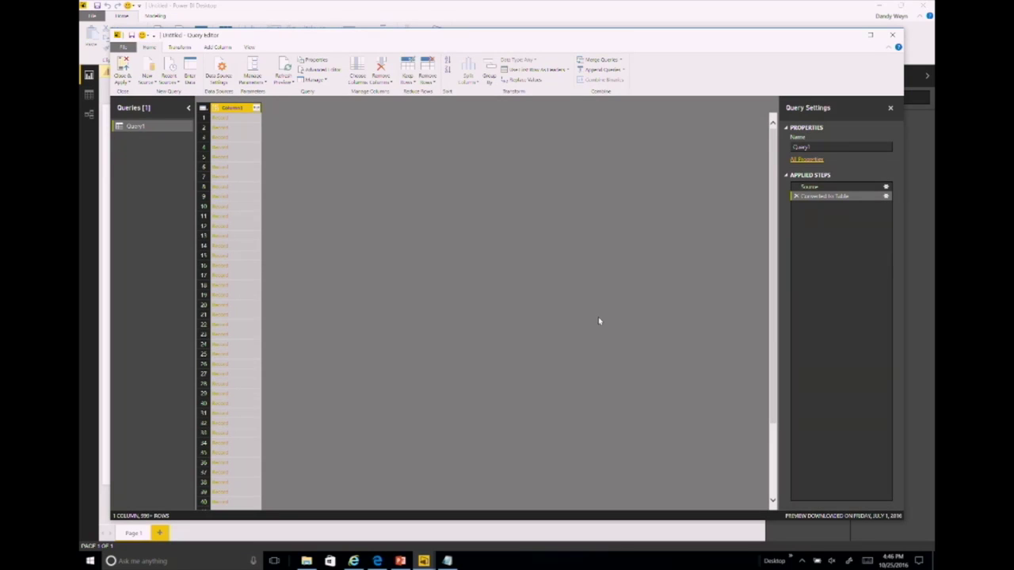
left_click(256, 107)
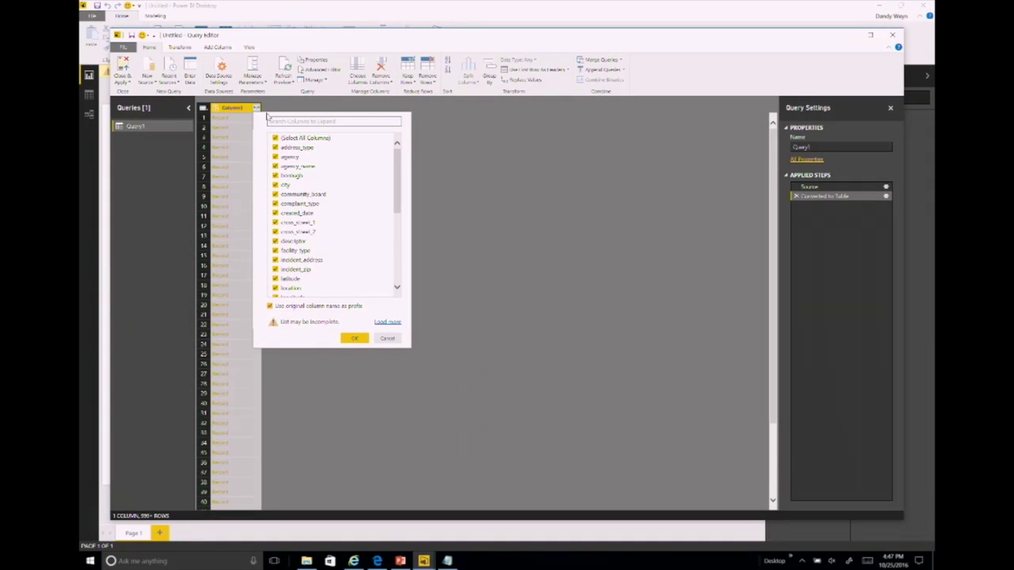
Step: Expand Column1 to only borough, city, complaint_type, created_date, descriptor and unique_key, without original-name prefixes
left_click(275, 138)
left_click(275, 175)
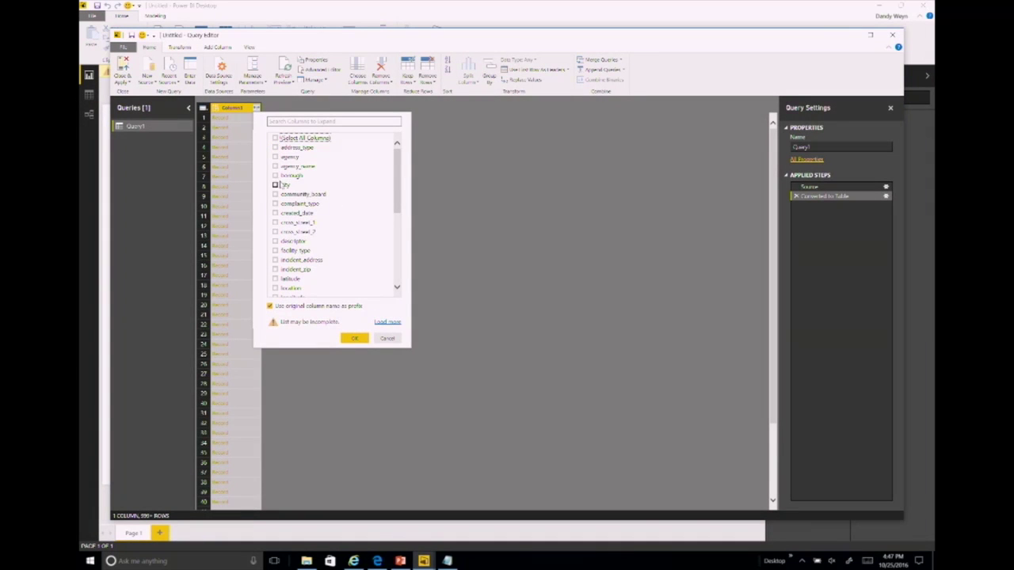
left_click(275, 184)
left_click(274, 203)
left_click(275, 213)
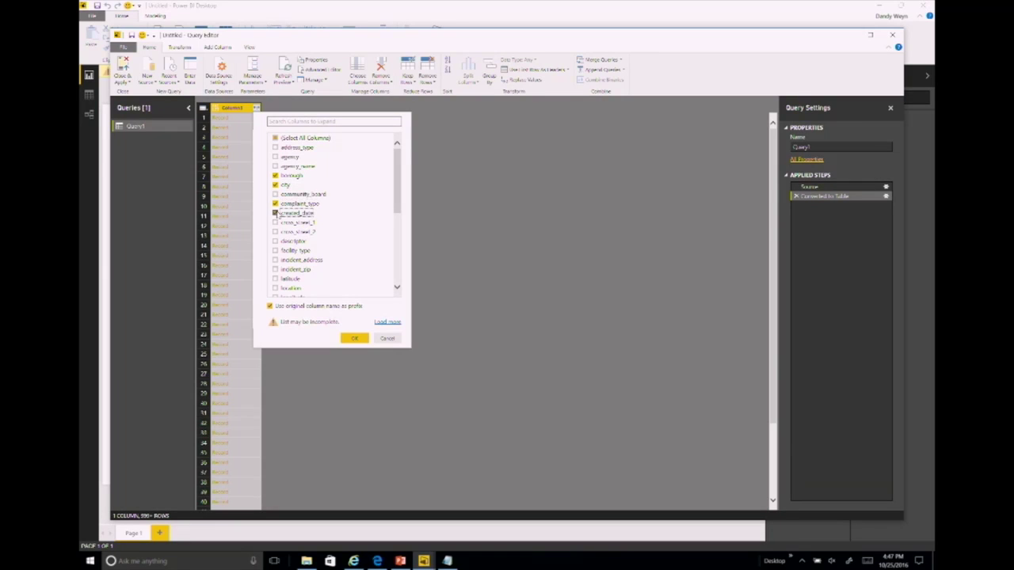
left_click(275, 241)
left_click_drag(399, 208, 397, 279)
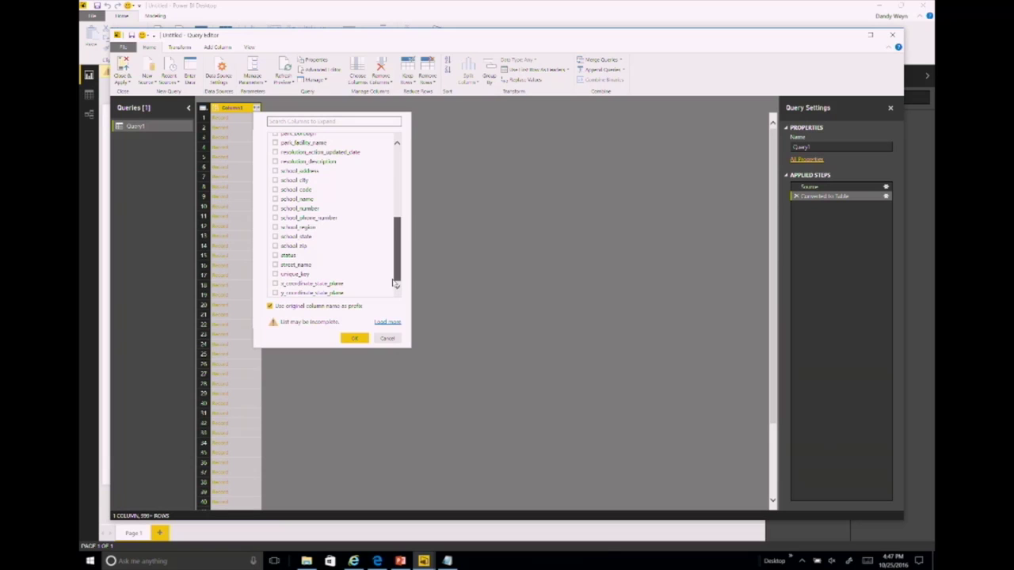
left_click(275, 274)
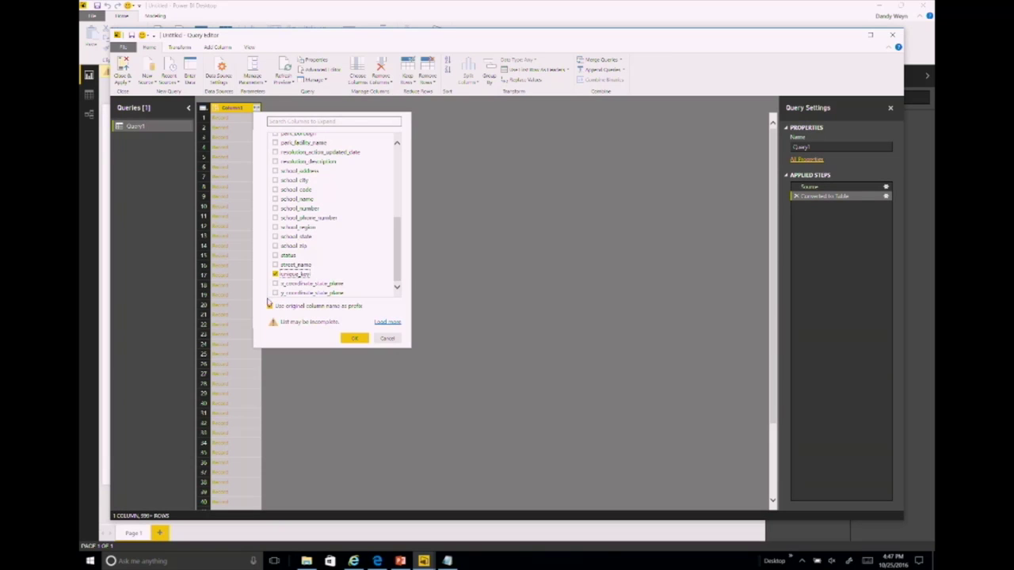
left_click(269, 305)
left_click(359, 341)
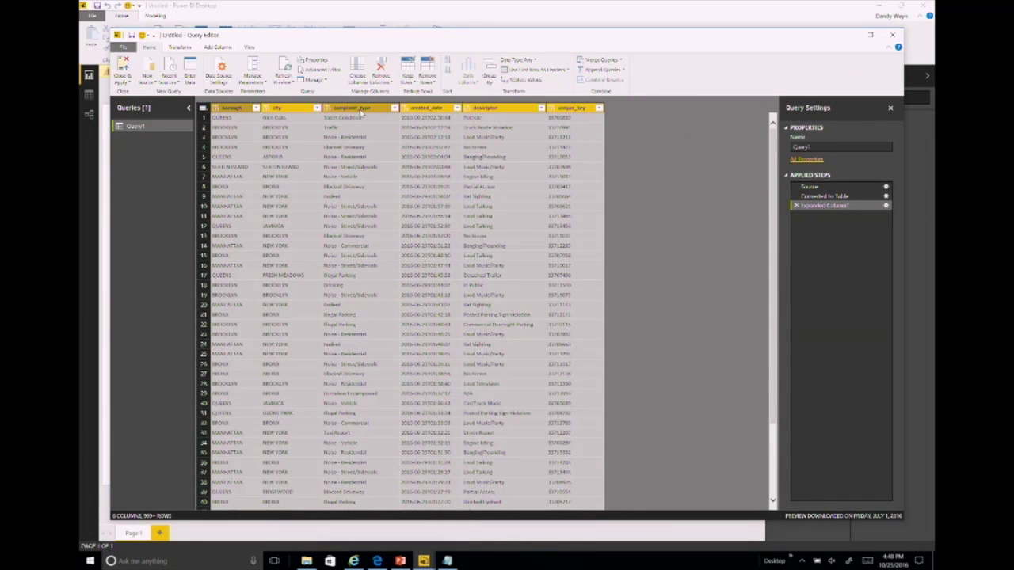
Step: Browse the complaint_type column's right-click menu without choosing an action
right_click(360, 114)
mouse_move(408, 188)
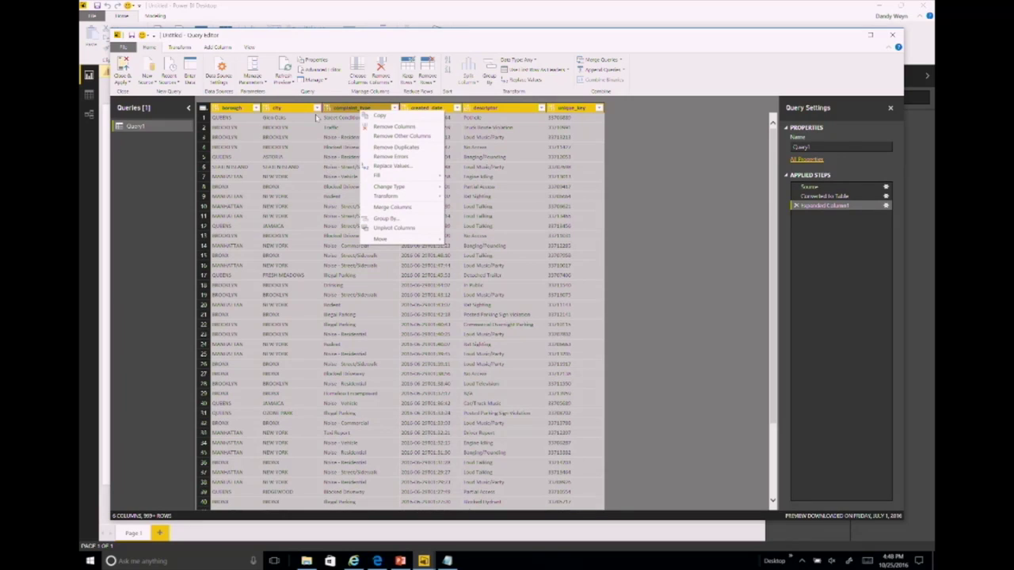
left_click(335, 113)
right_click(337, 112)
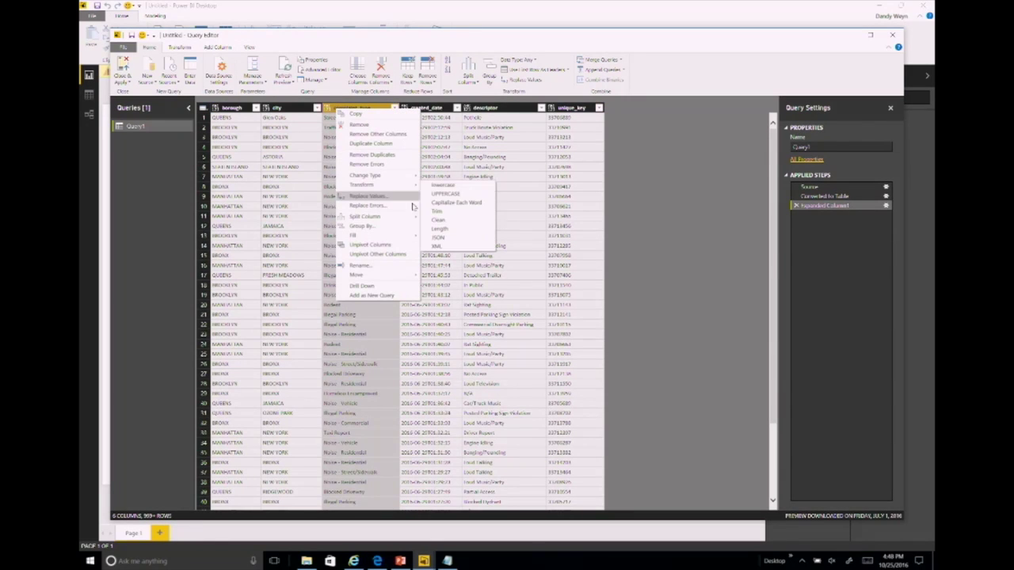
mouse_move(412, 215)
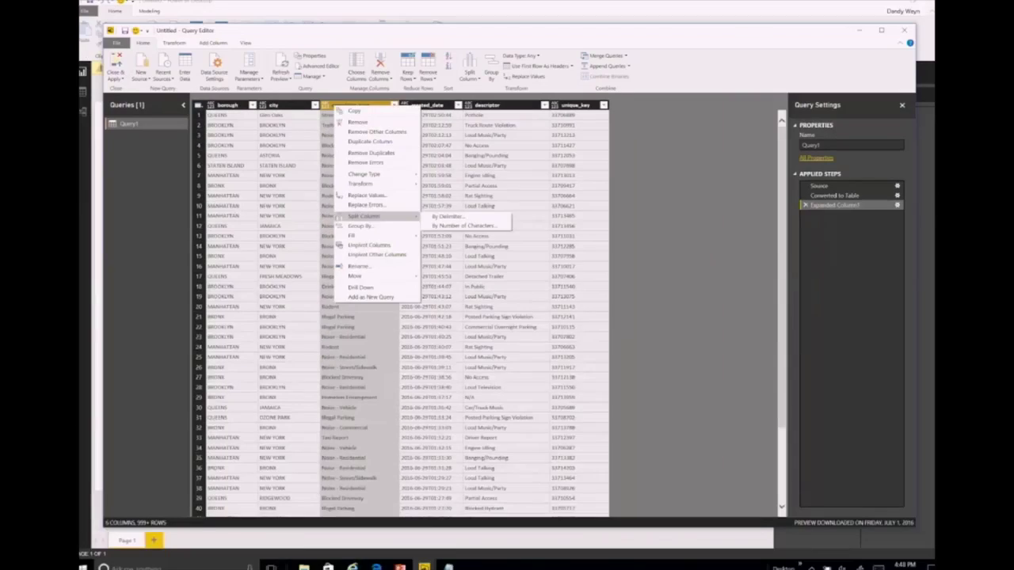
key("Escape")
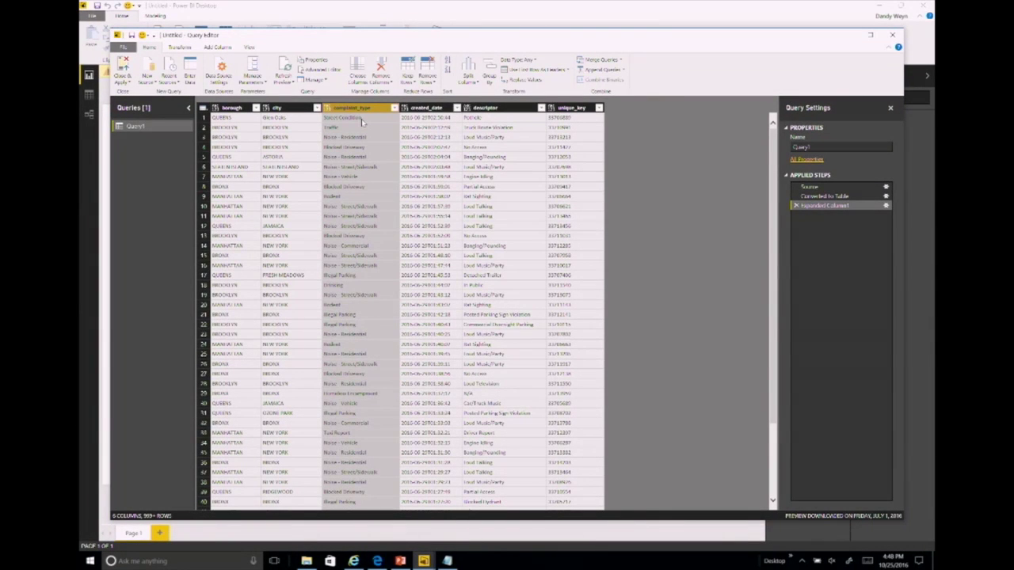
Step: Split complaint_type by a custom delimiter at the left-most occurrence into two columns
right_click(352, 111)
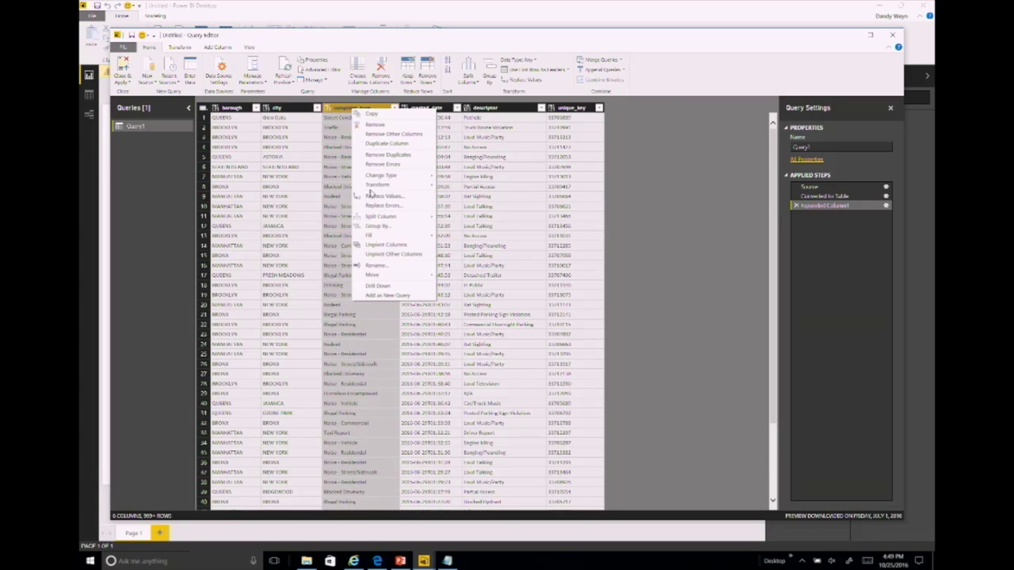
mouse_move(371, 218)
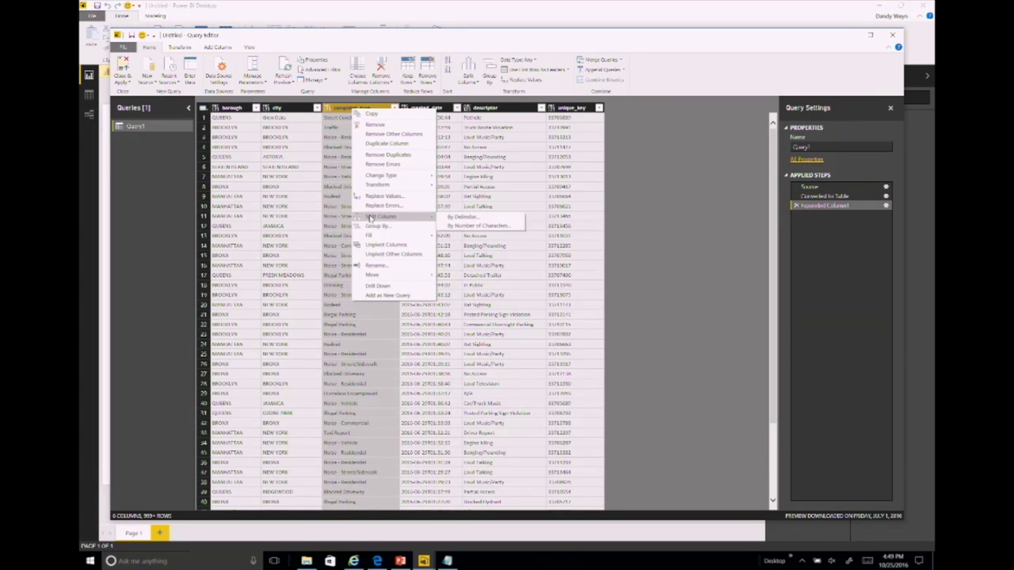
left_click(473, 217)
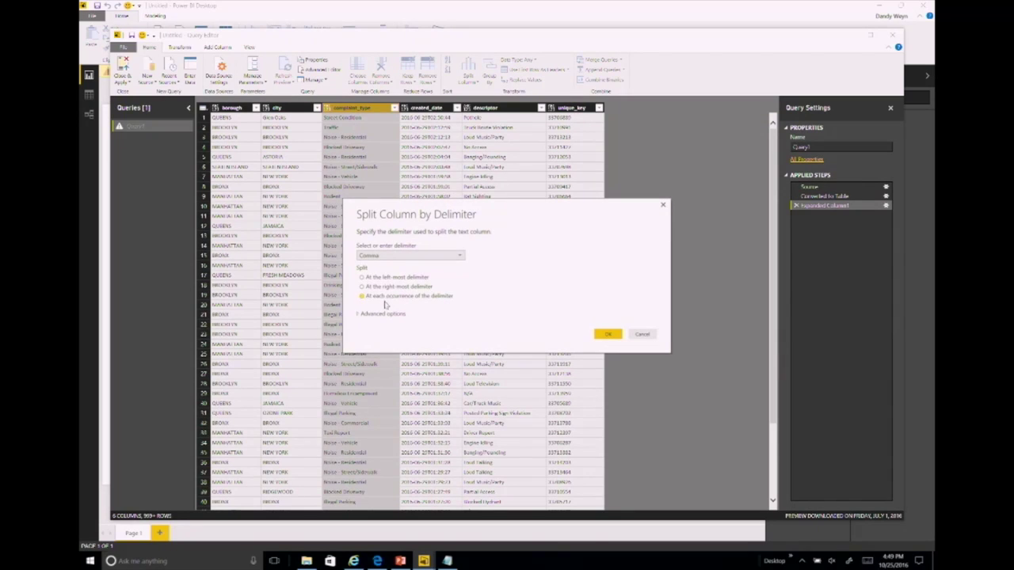
left_click(383, 256)
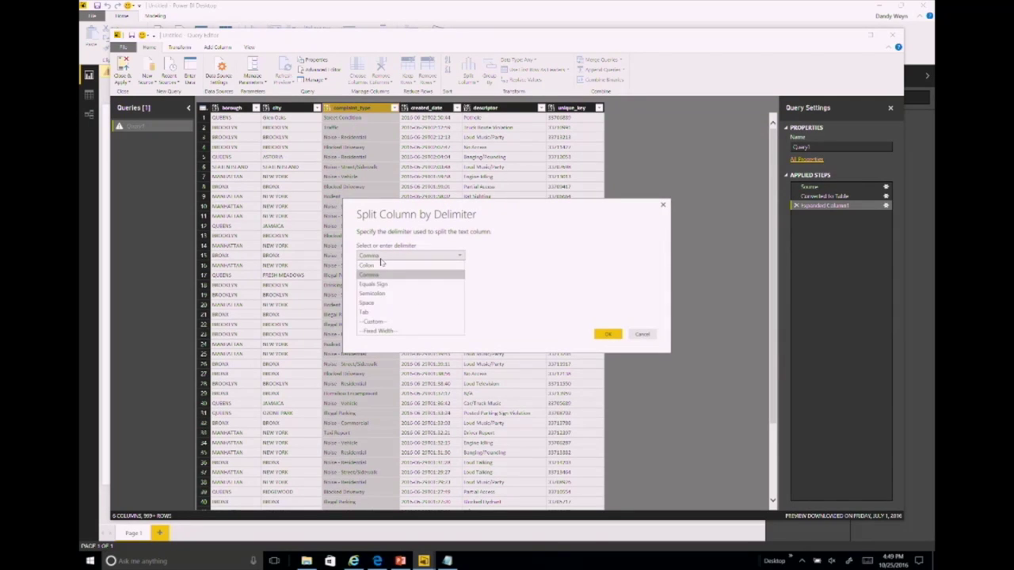
left_click(387, 323)
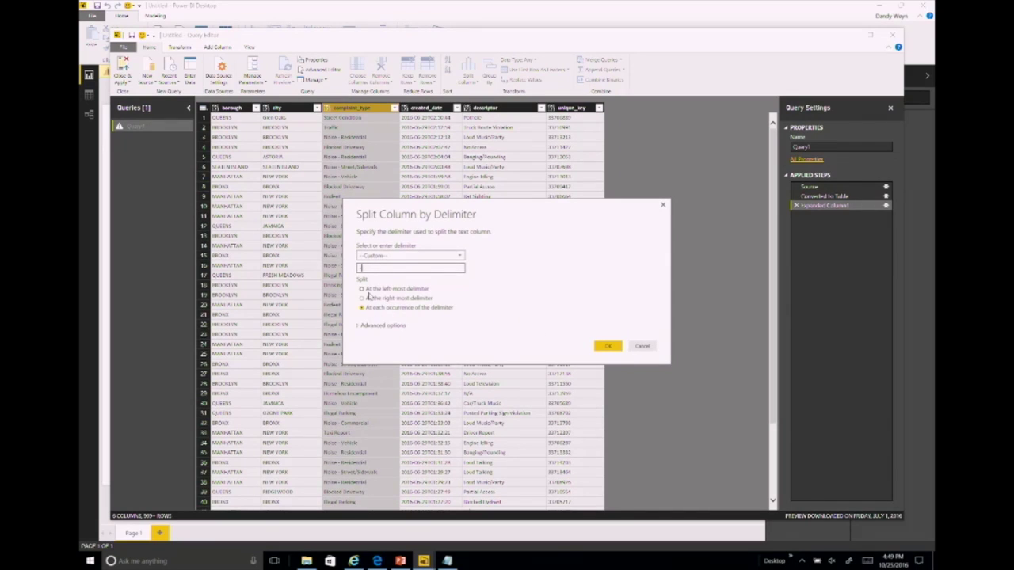
left_click(364, 290)
left_click(610, 347)
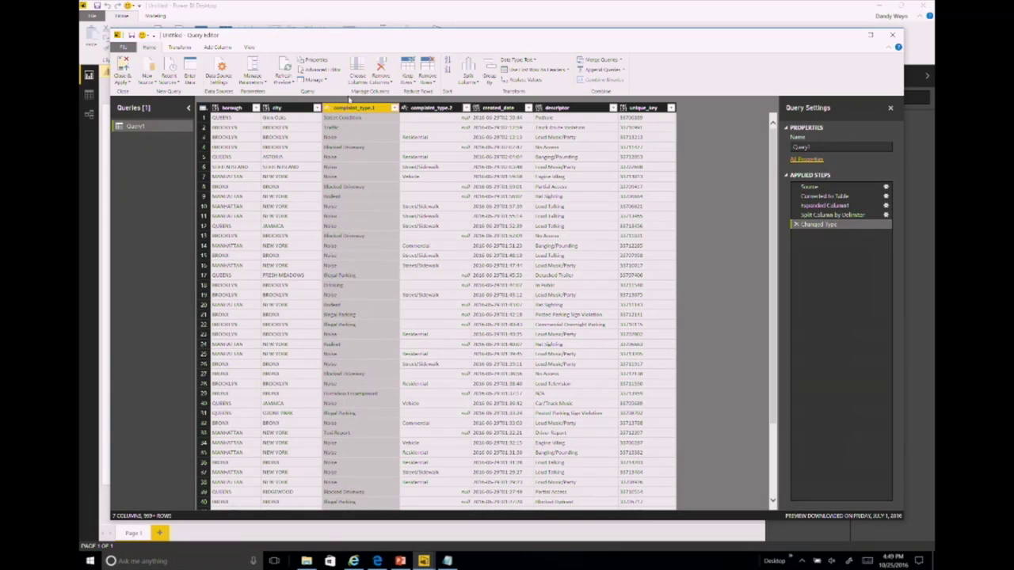
Step: Rename complaint_type.1 to Primary Category and complaint_type.2 to Secondary Category
right_click(346, 109)
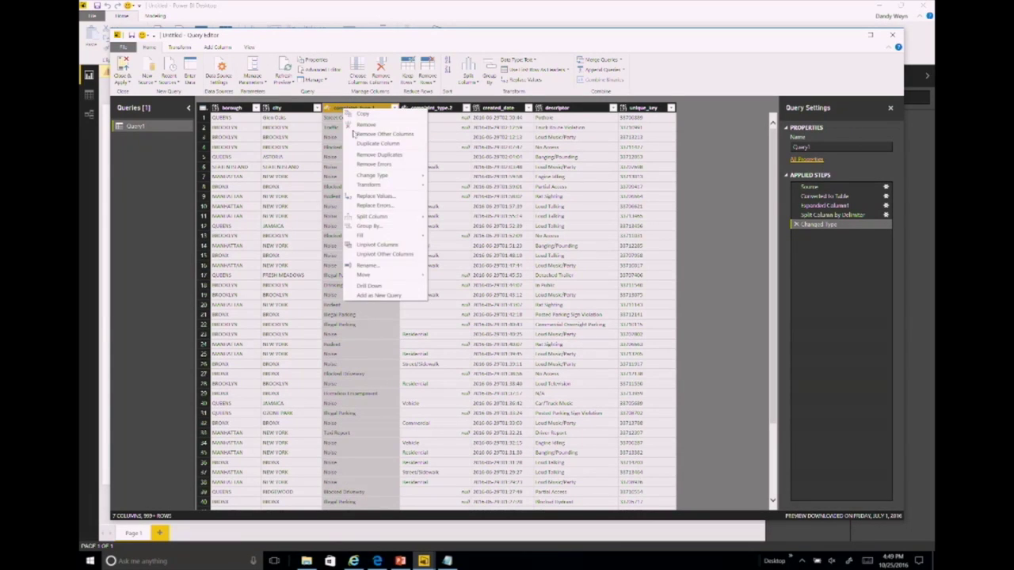
left_click(378, 264)
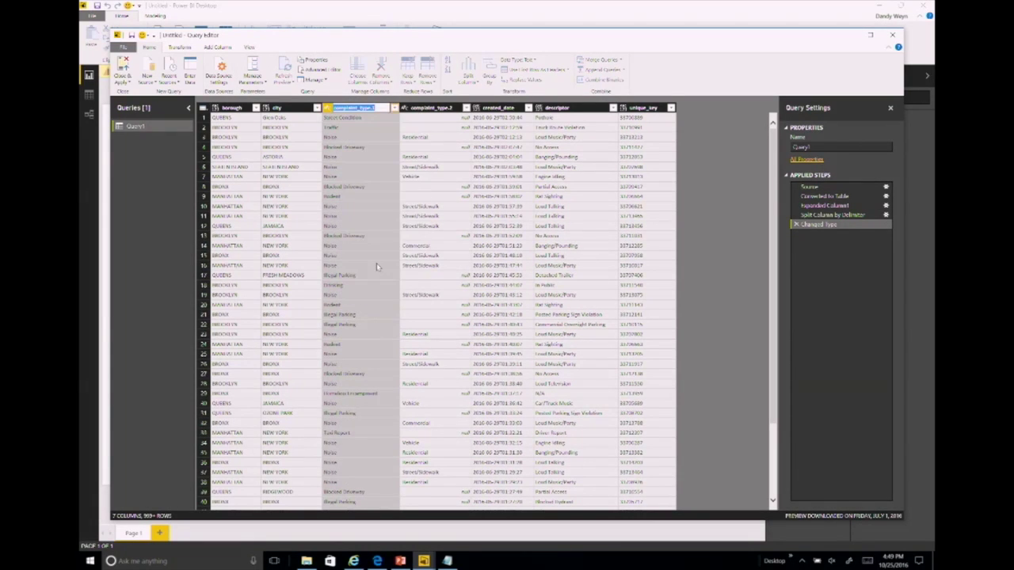
type("Primary Category")
key("Return")
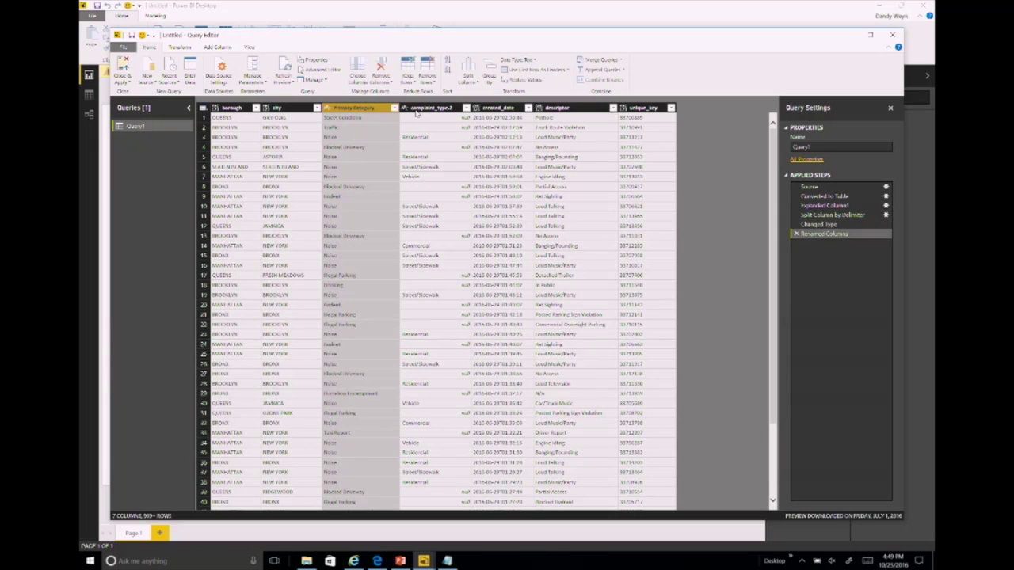
right_click(417, 110)
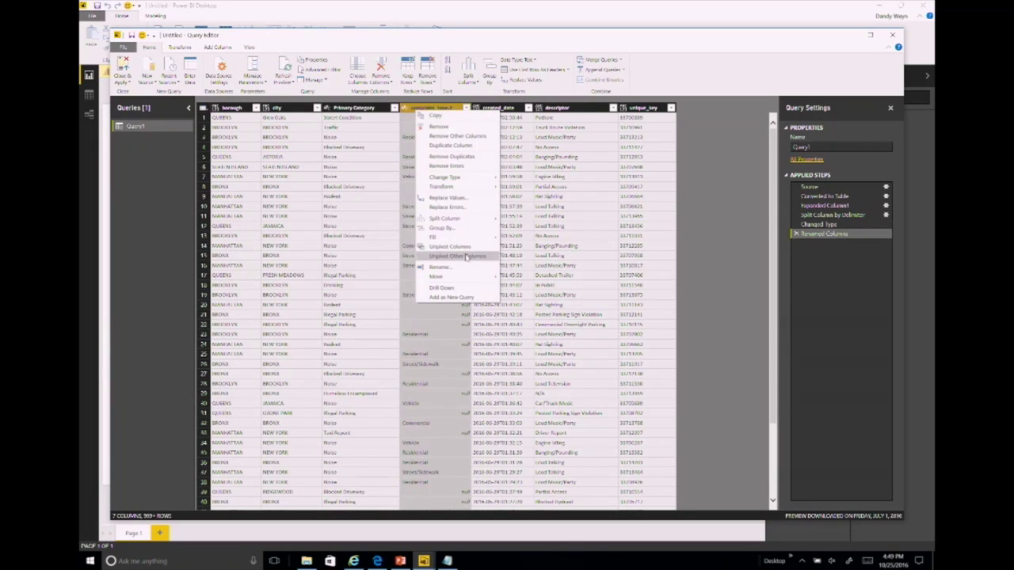
left_click(465, 270)
type("Secondary Category")
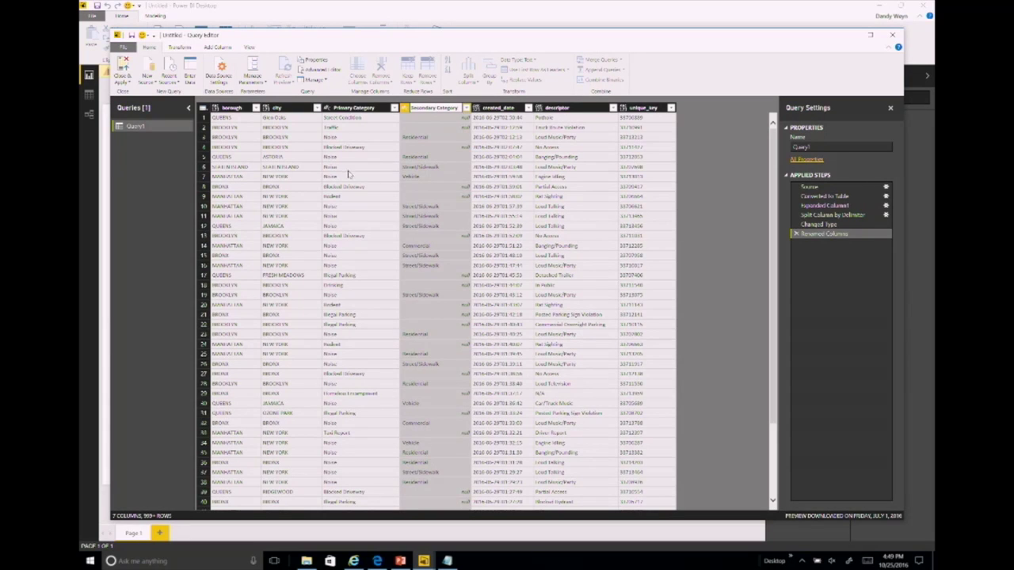
key("Return")
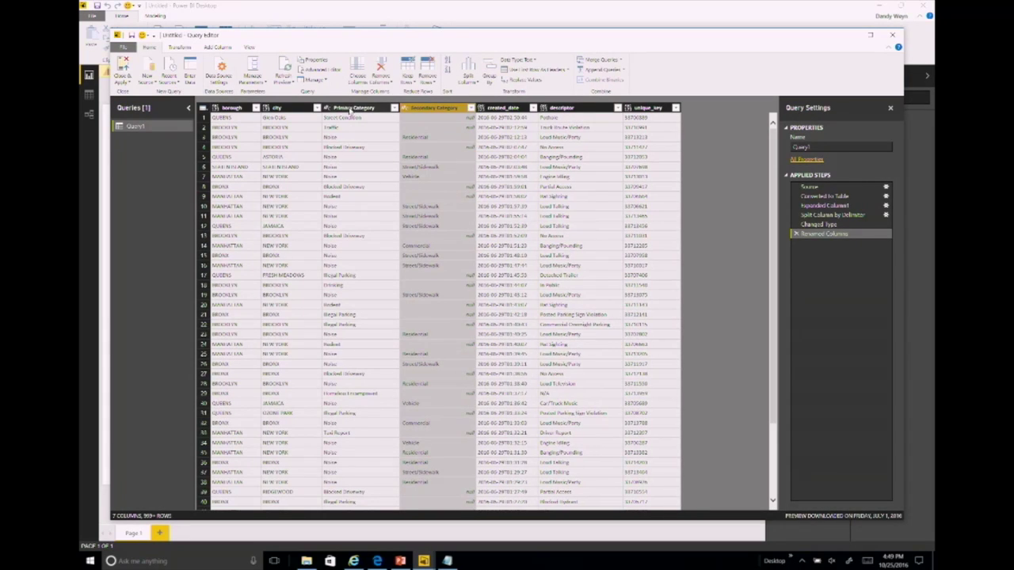
Step: Select the Primary Category column, then inspect the created_date column's data type
left_click(351, 110)
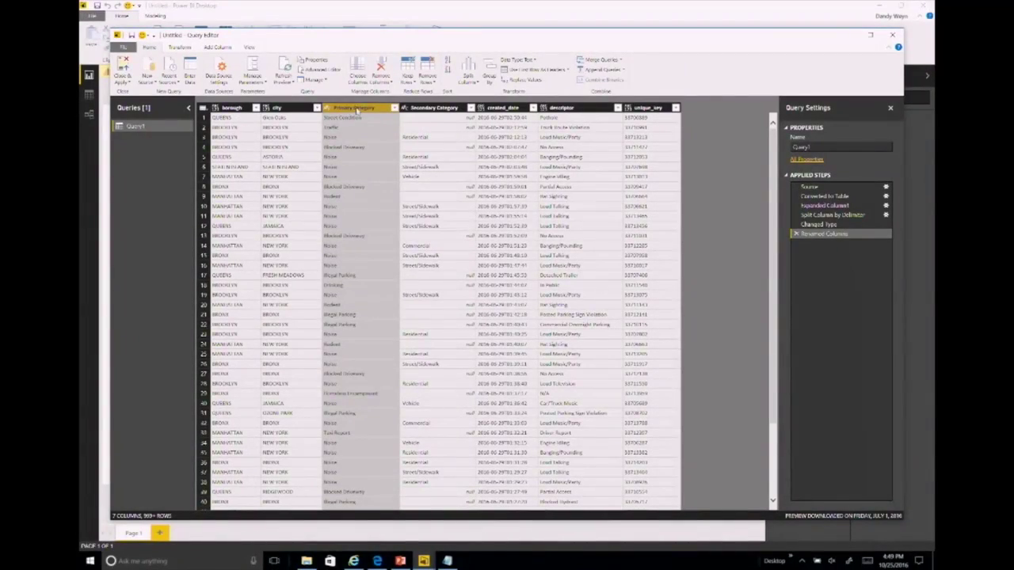
left_click(481, 108)
left_click(482, 109)
left_click(482, 108)
left_click(505, 110)
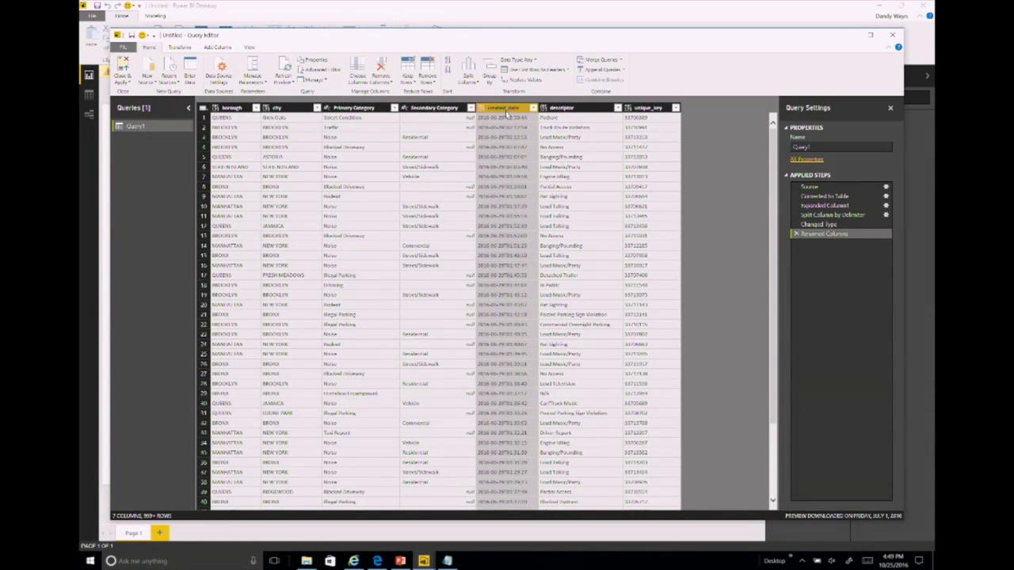
Step: Change the created_date column's type to Date/Time
right_click(499, 109)
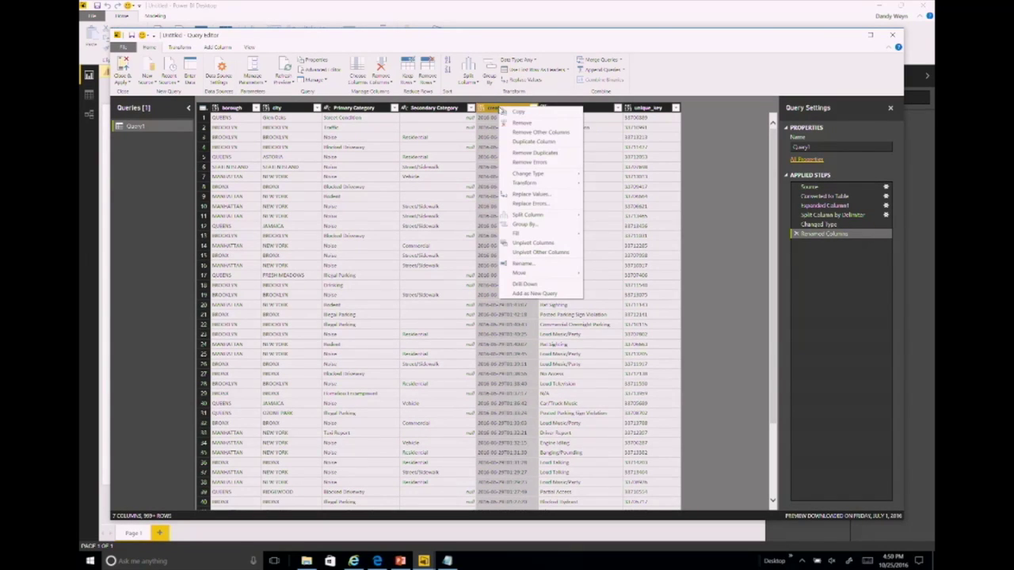
left_click(225, 48)
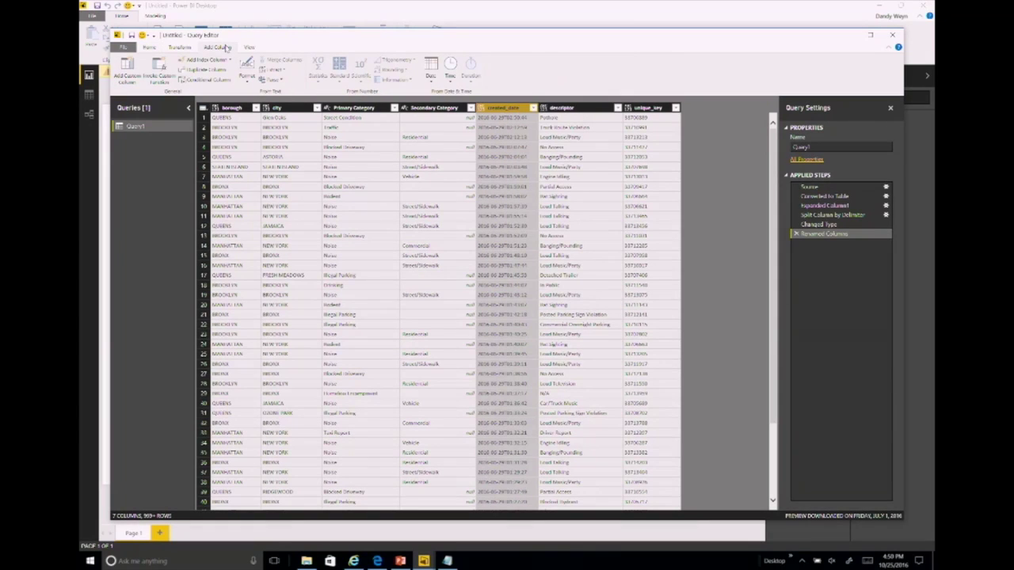
right_click(491, 109)
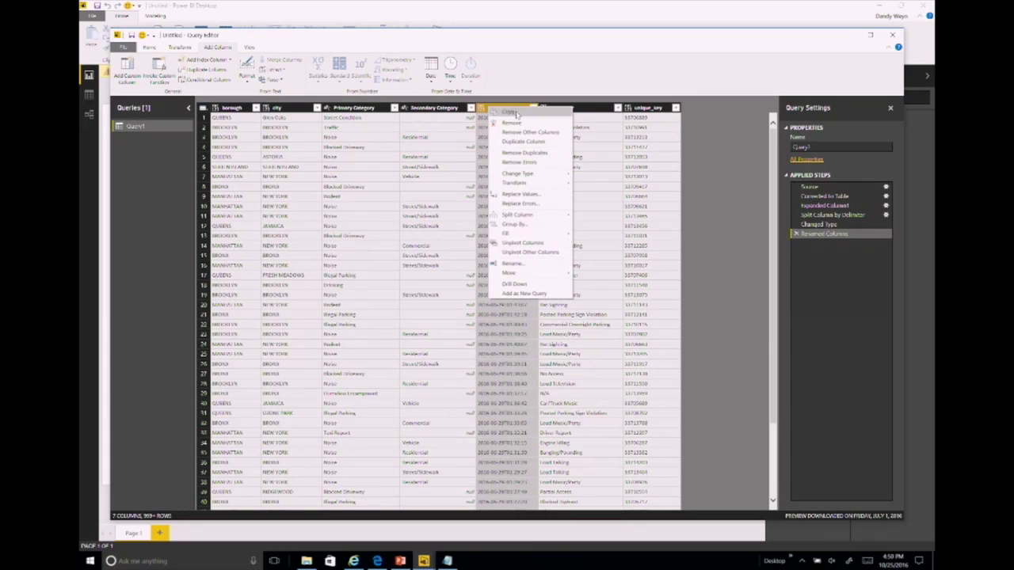
mouse_move(534, 175)
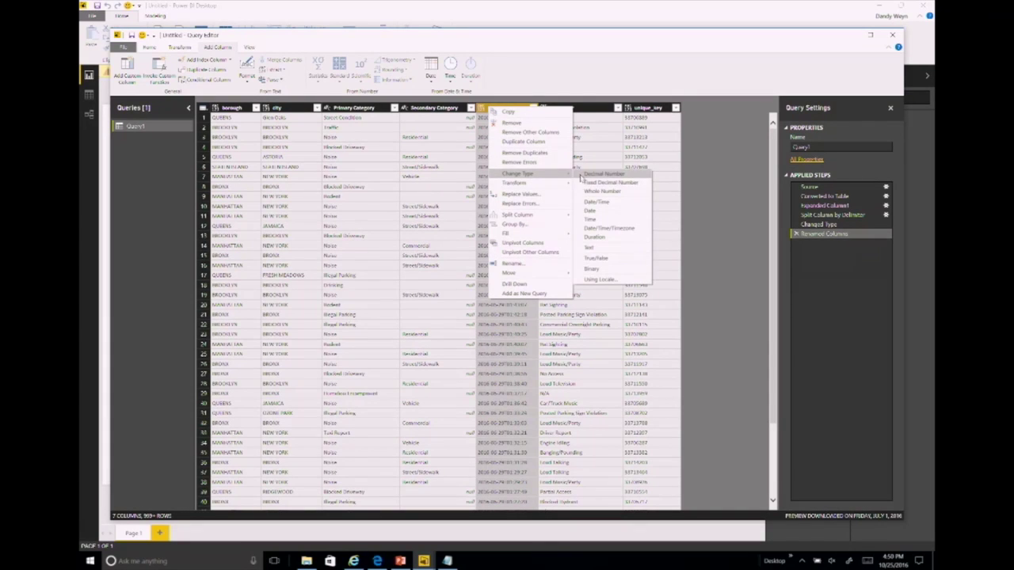
left_click(592, 201)
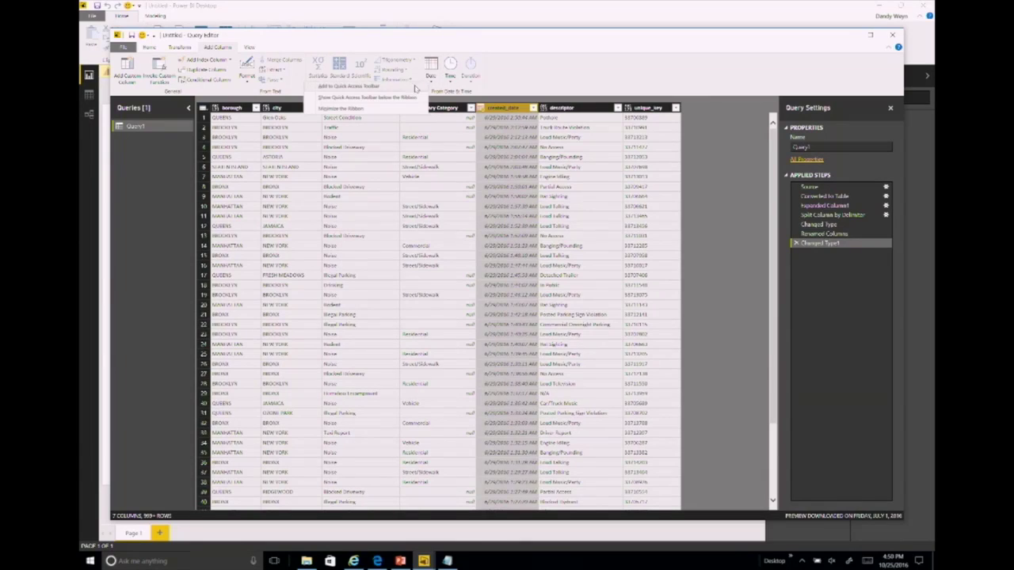
Step: Add Date Only, Time Only and Name of Day columns extracted from created_date
left_click(433, 75)
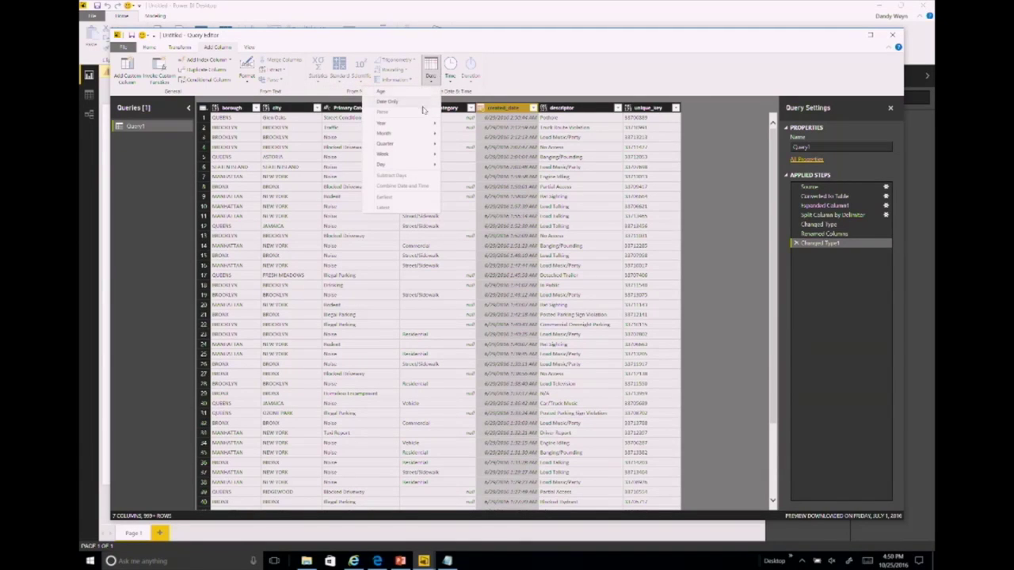
mouse_move(418, 163)
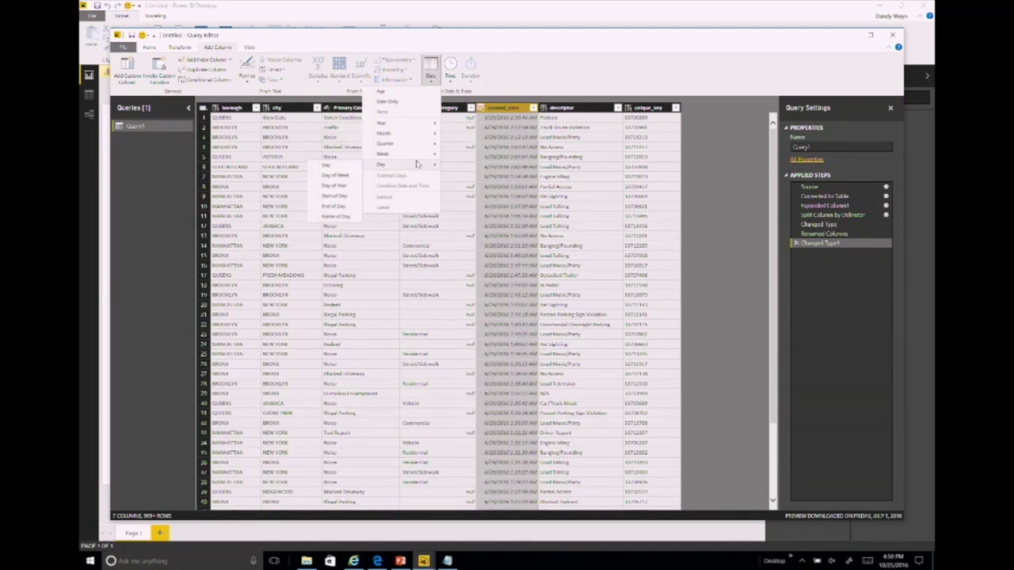
left_click(384, 103)
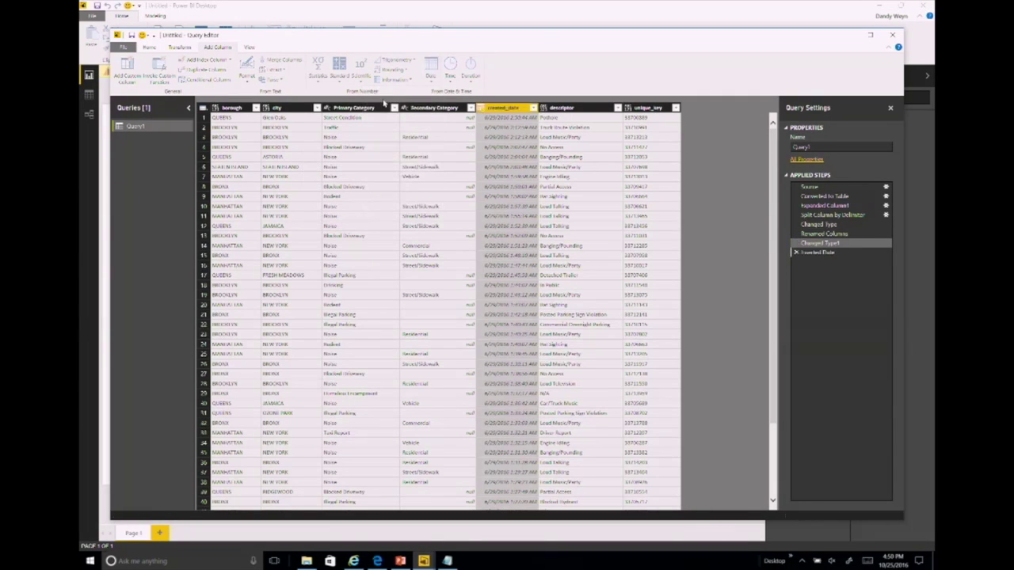
right_click(521, 108)
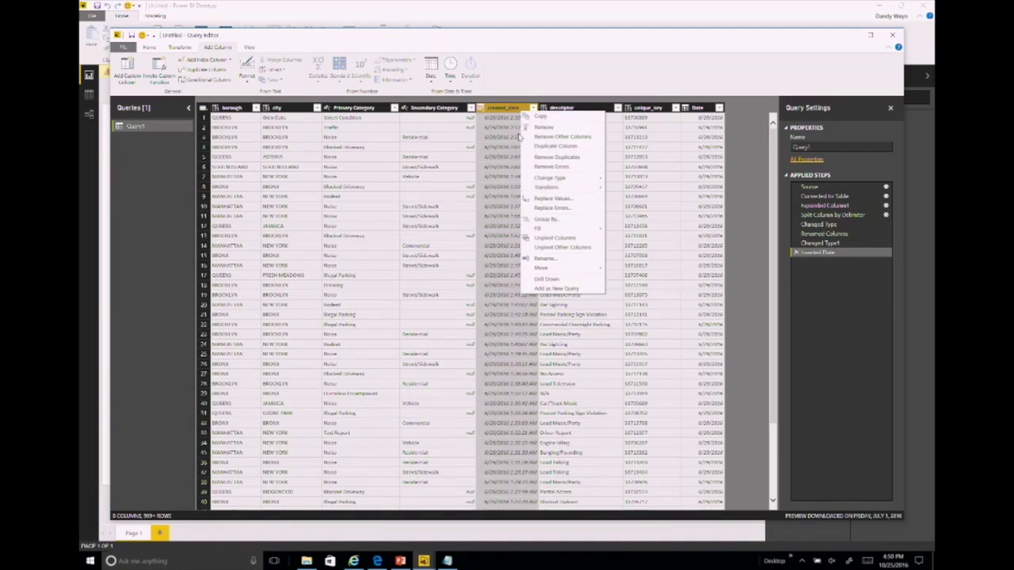
left_click(449, 74)
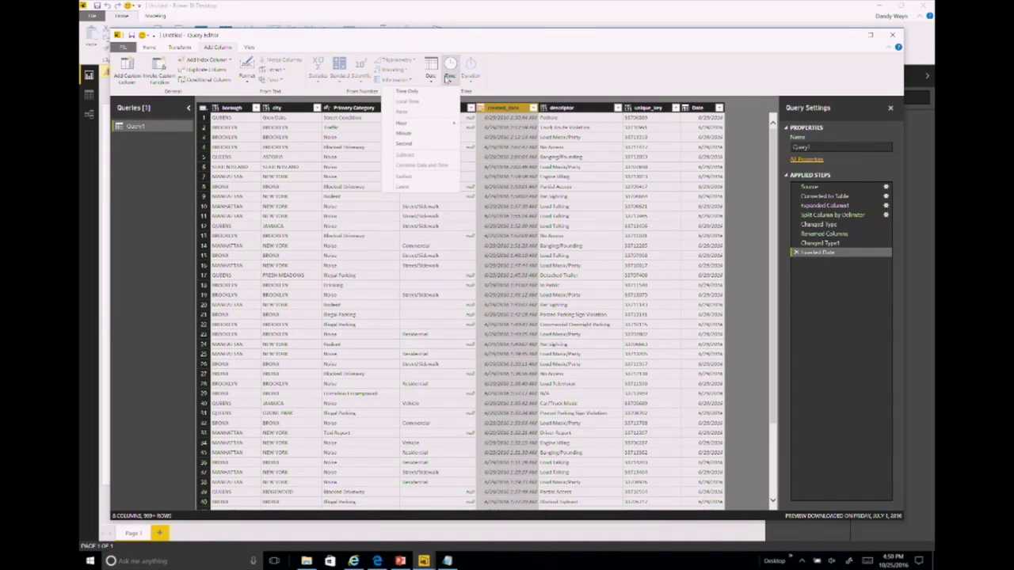
left_click(444, 92)
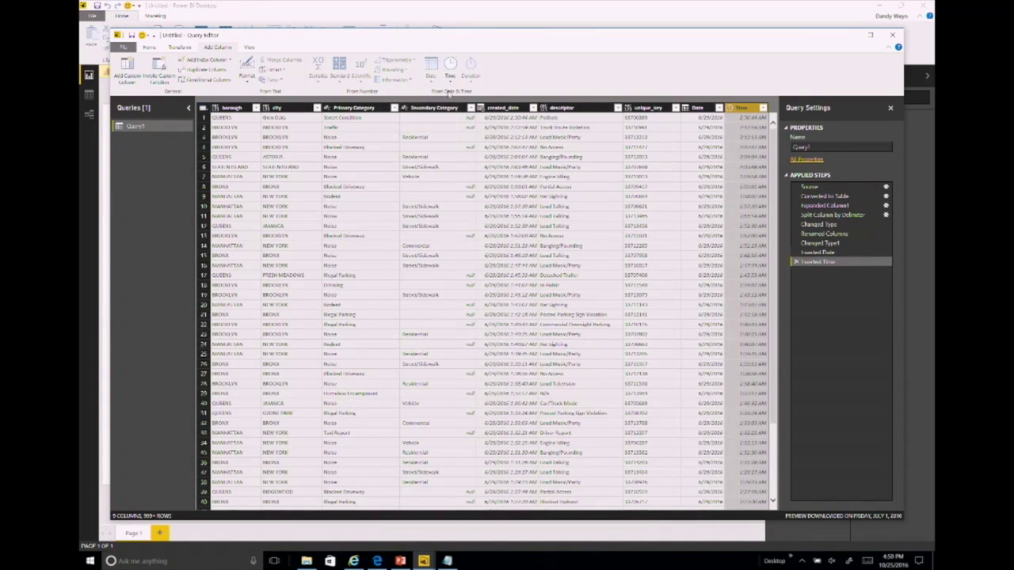
left_click(497, 108)
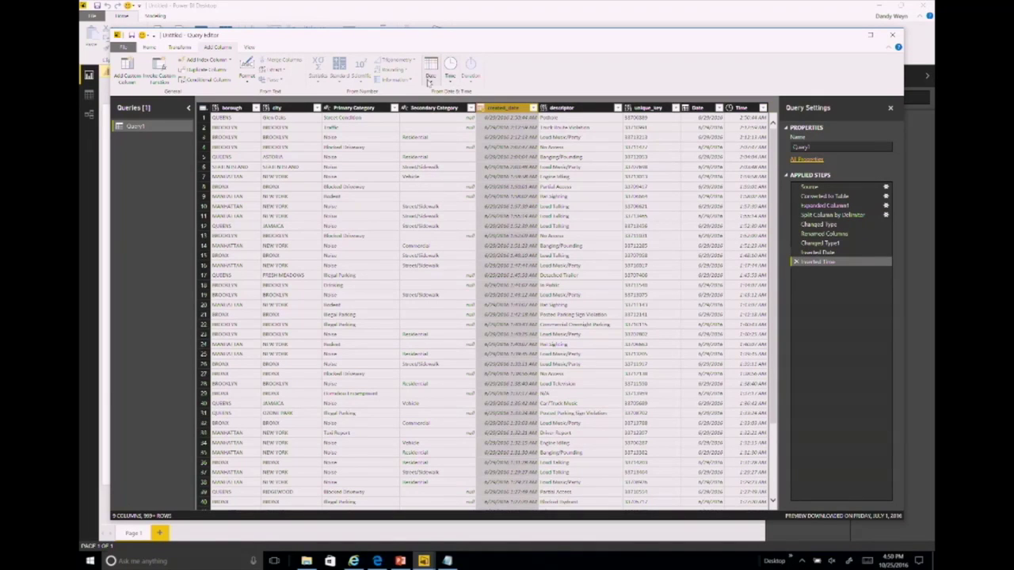
left_click(429, 79)
mouse_move(401, 136)
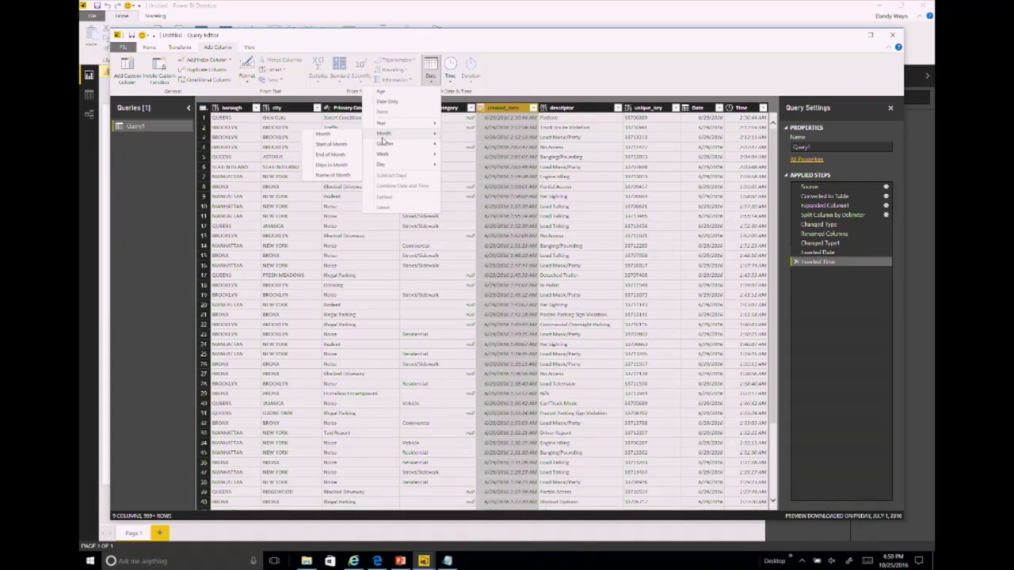
mouse_move(390, 157)
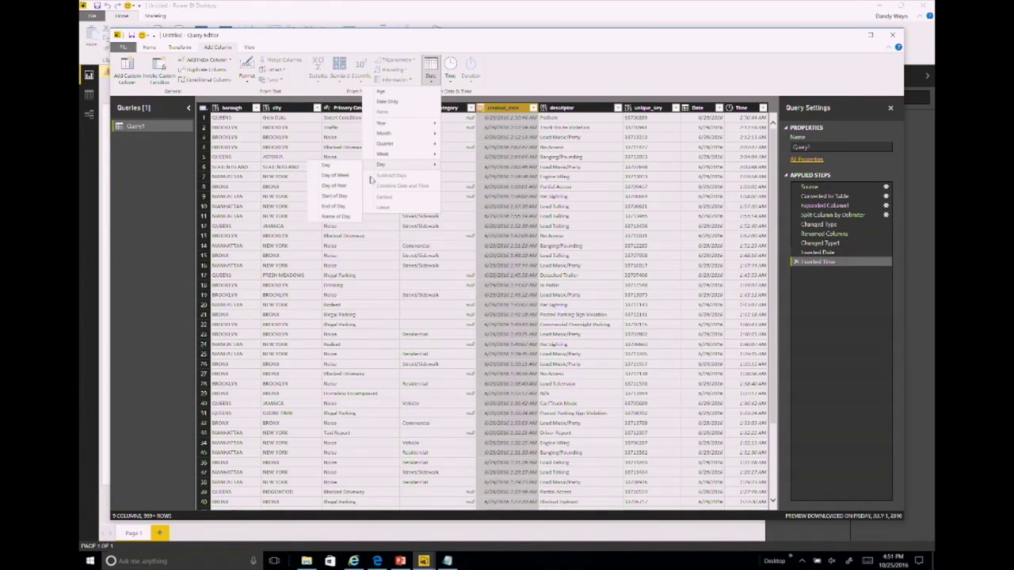
left_click(345, 217)
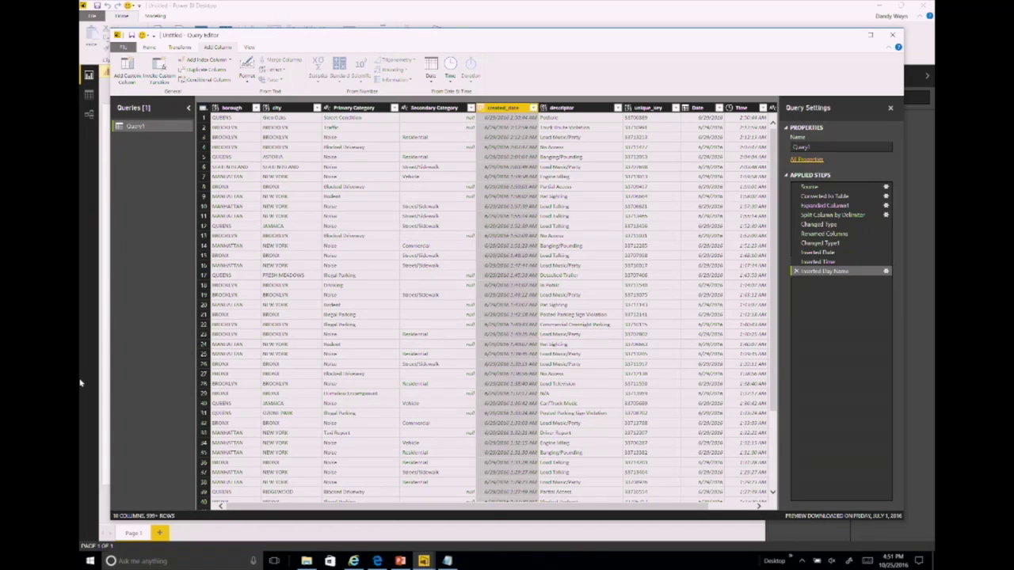
Step: Rename the query to 311
left_click_drag(370, 507, 412, 504)
double_click(832, 145)
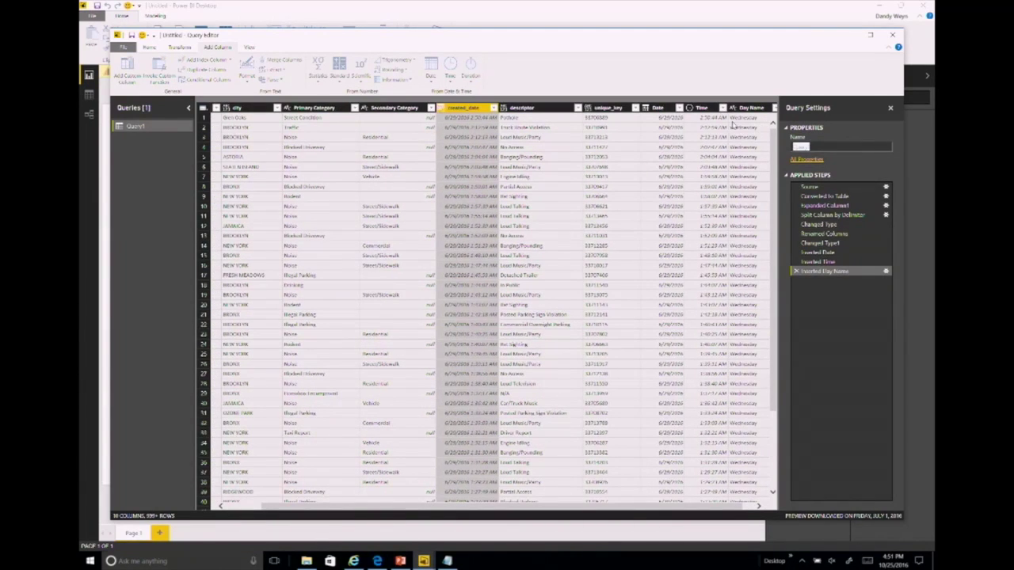
type("4")
key("Return")
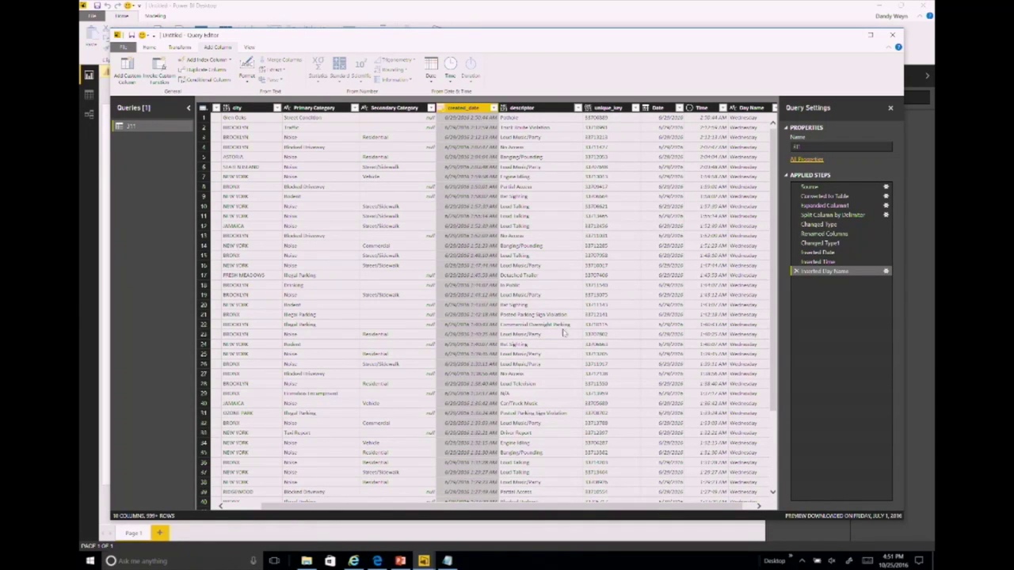
Step: Add a custom index column with set start and increment, and rename it Calls
left_click(572, 463)
left_click_drag(530, 451, 661, 457)
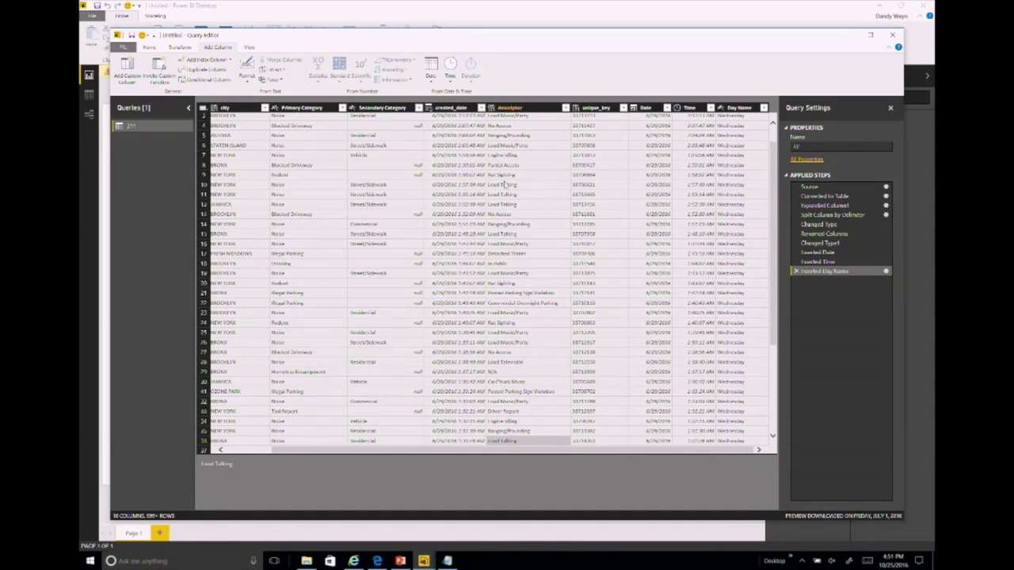
right_click(722, 110)
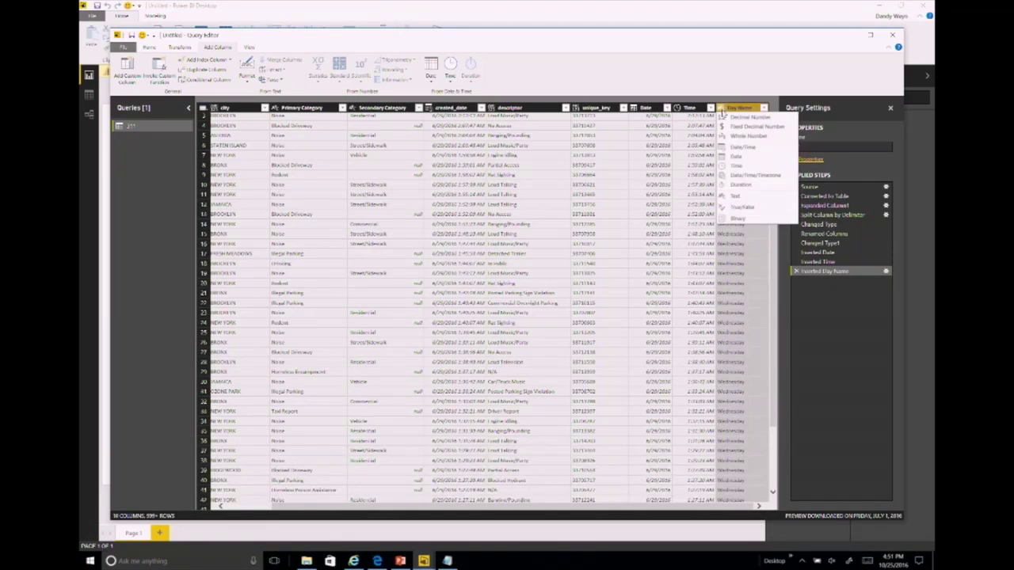
left_click(227, 60)
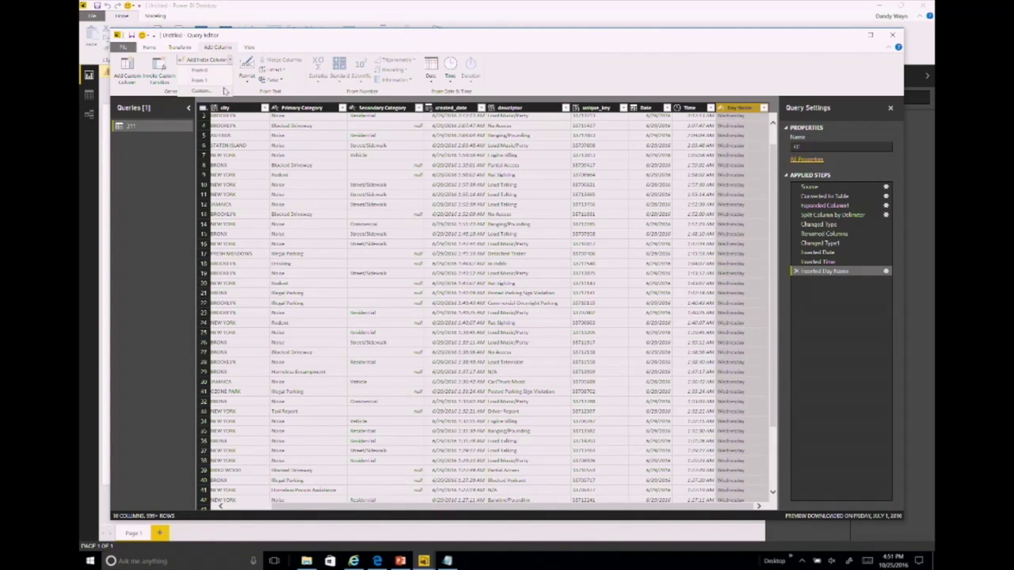
left_click(224, 91)
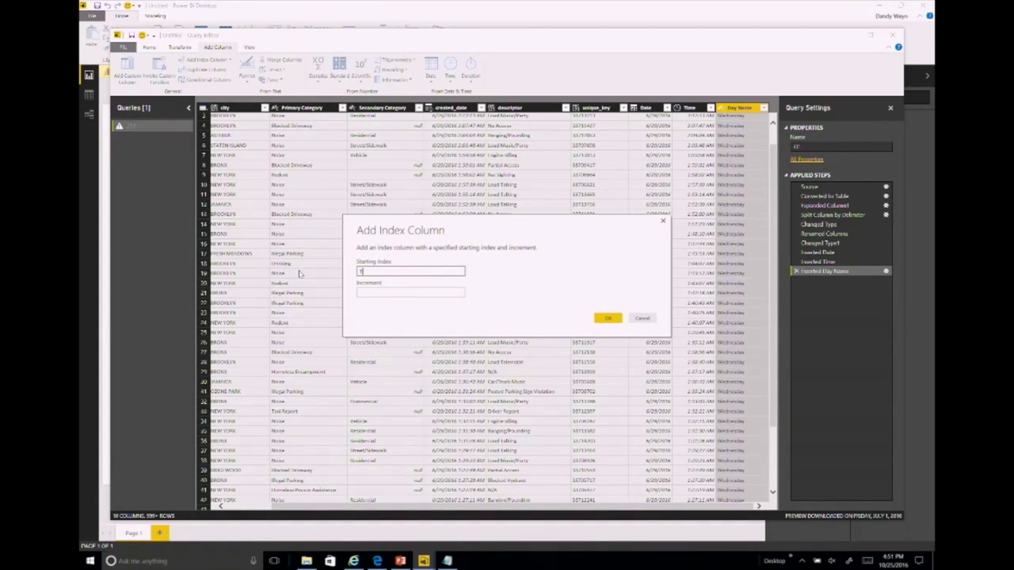
left_click(362, 292)
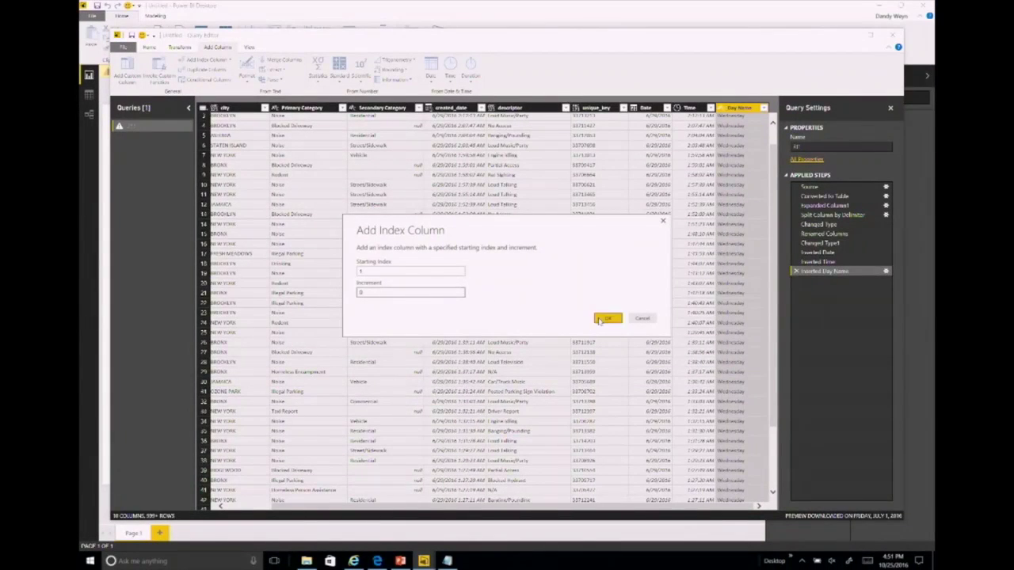
left_click(852, 345)
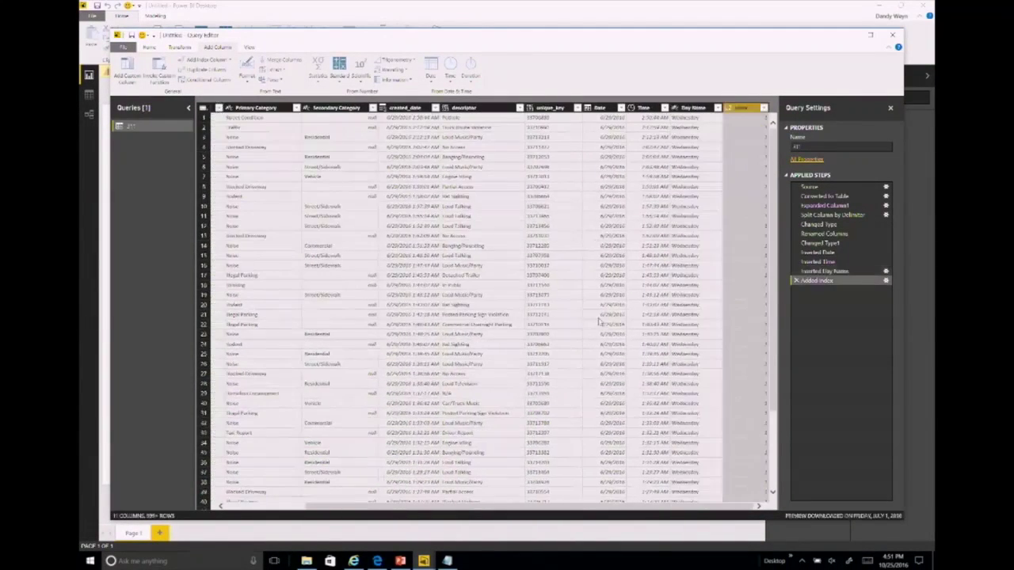
right_click(740, 110)
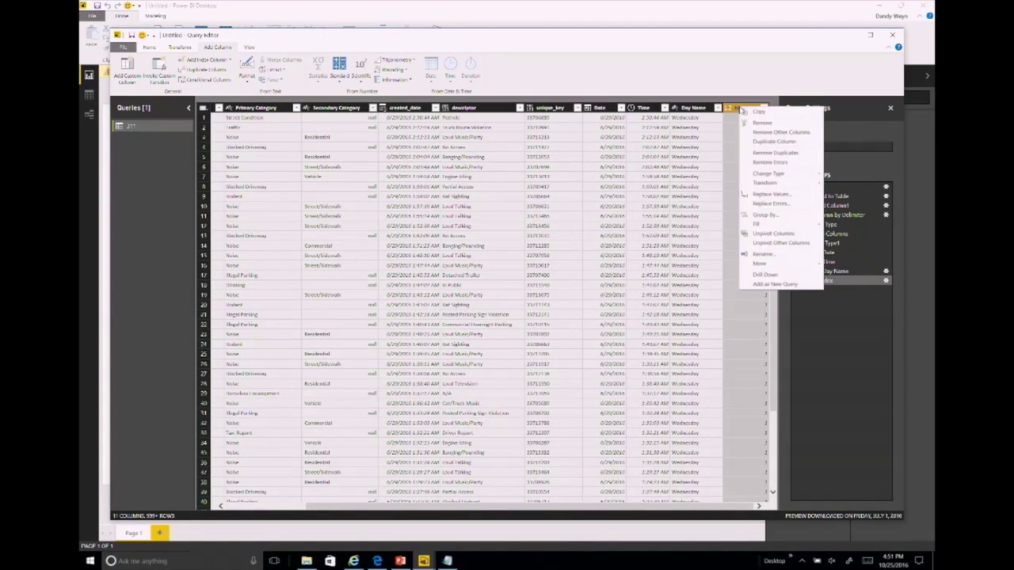
left_click(752, 254)
type("d")
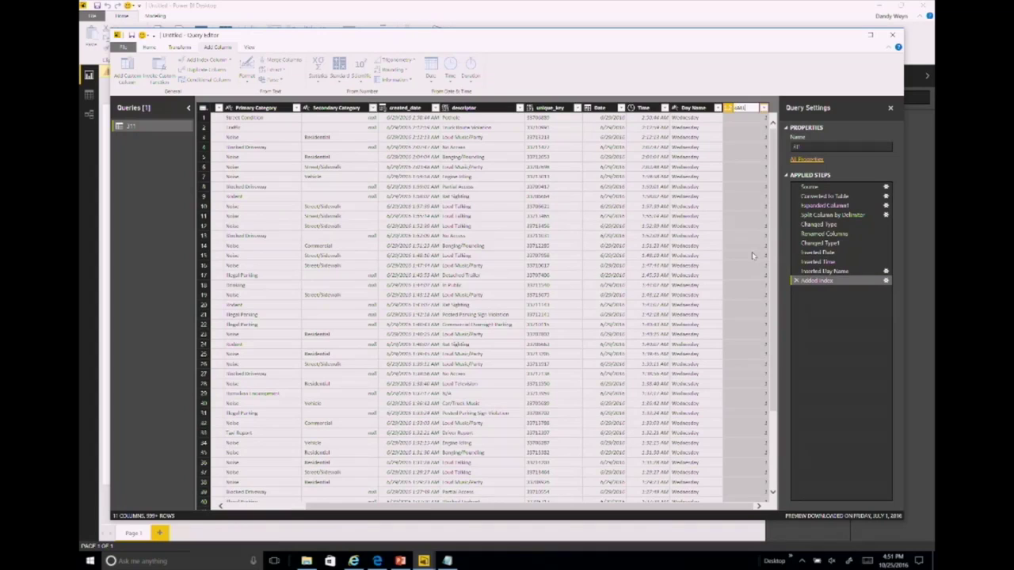
type("alls")
key("Return")
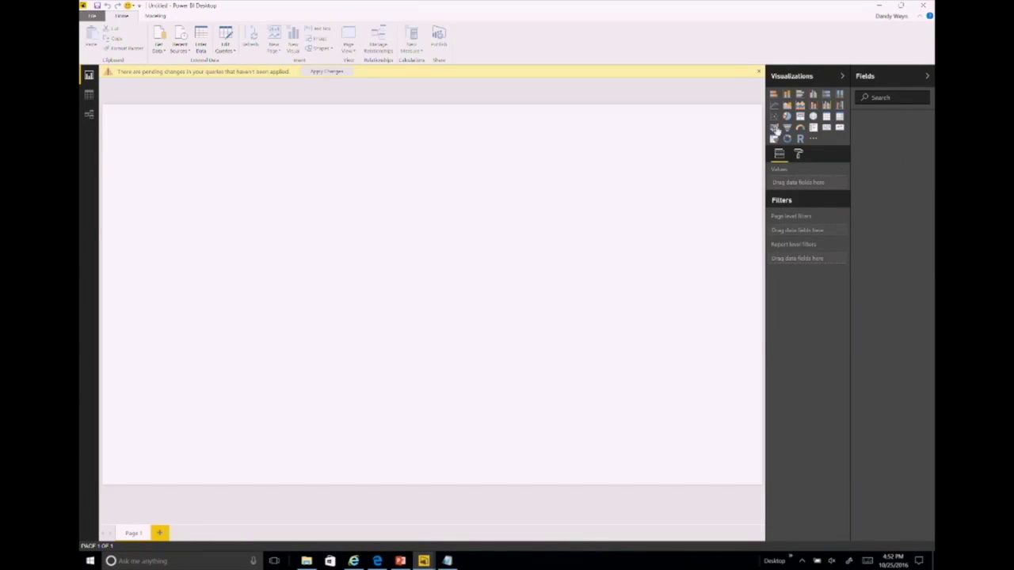
Step: Cycle through the data, report and relationships views, then reopen the 311 query in Edit Queries
left_click(89, 95)
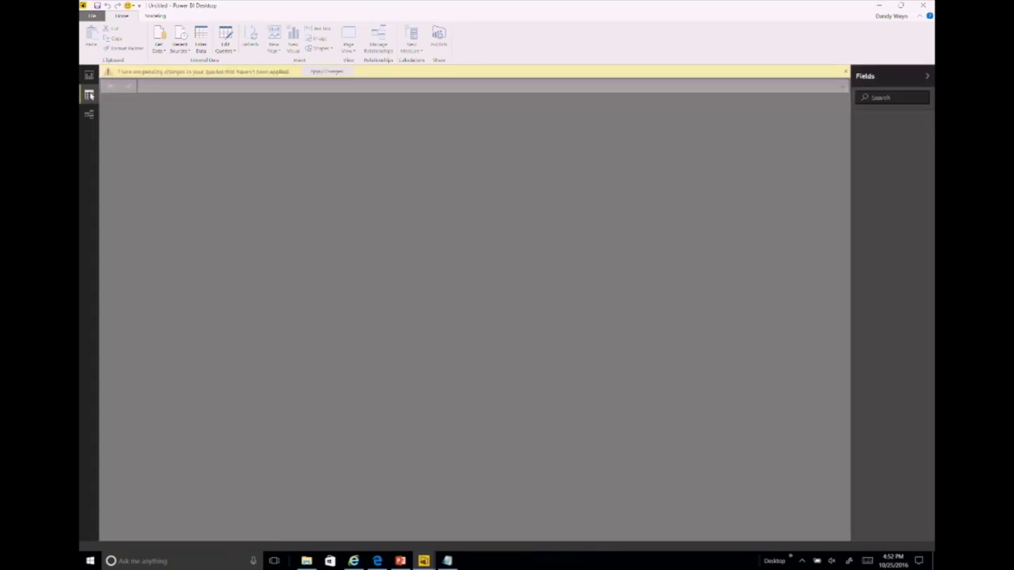
left_click(87, 76)
left_click(89, 114)
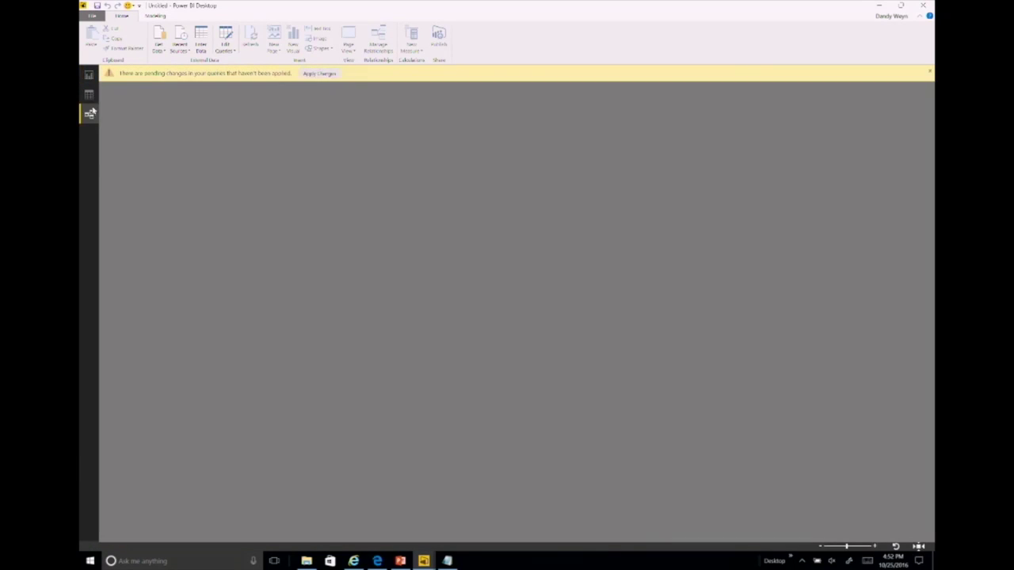
left_click(159, 50)
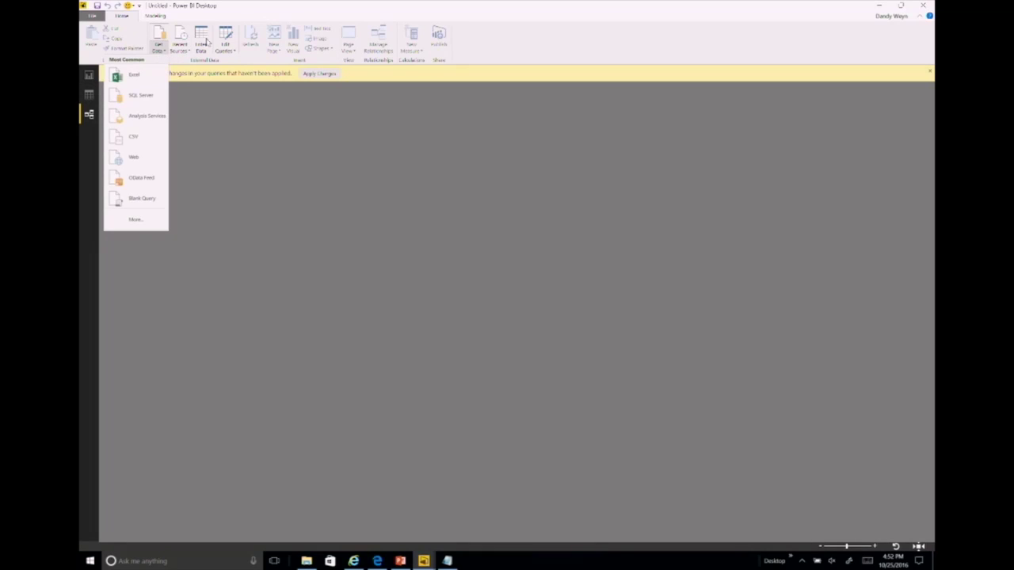
left_click(227, 42)
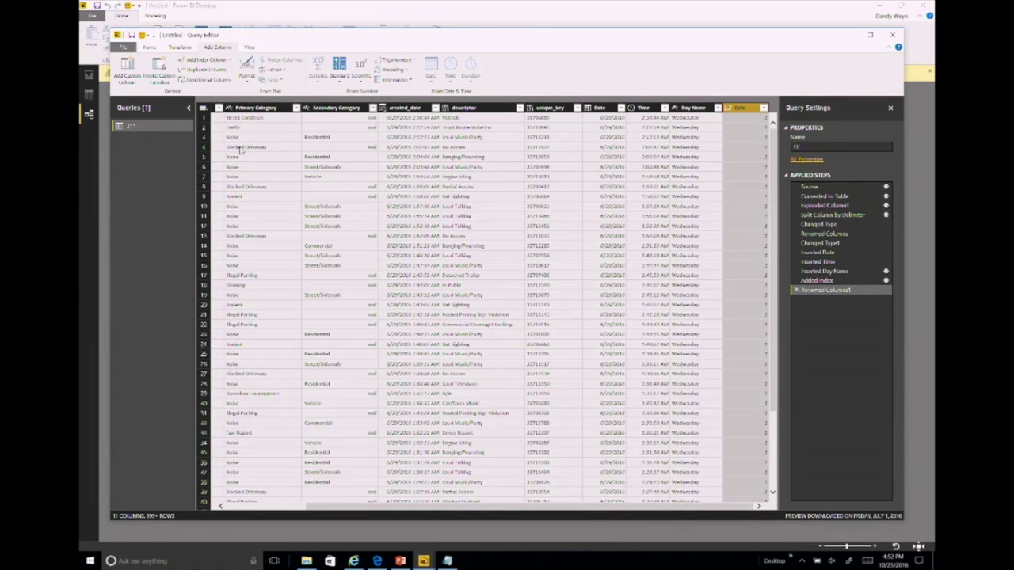
left_click(248, 47)
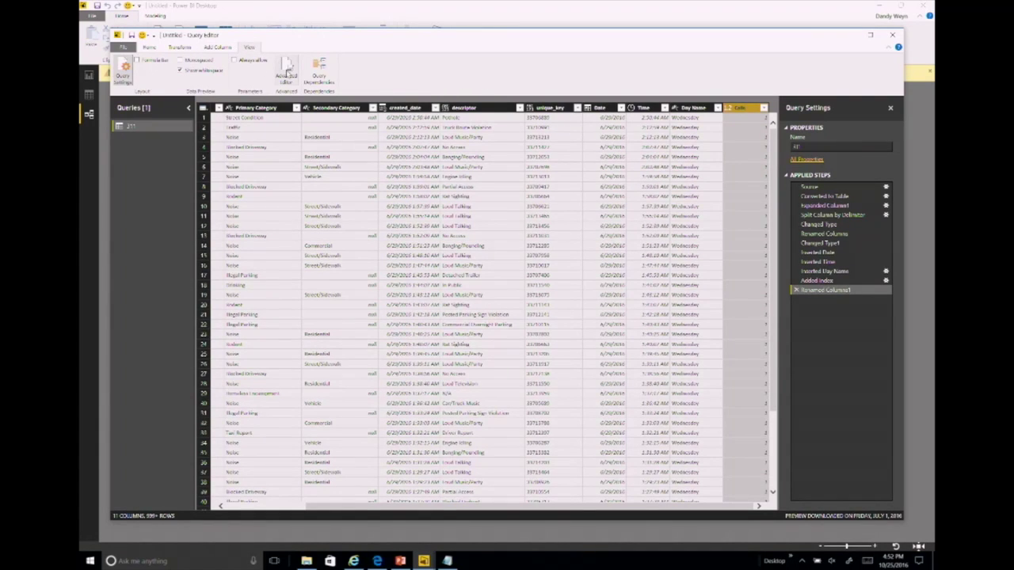
left_click(287, 73)
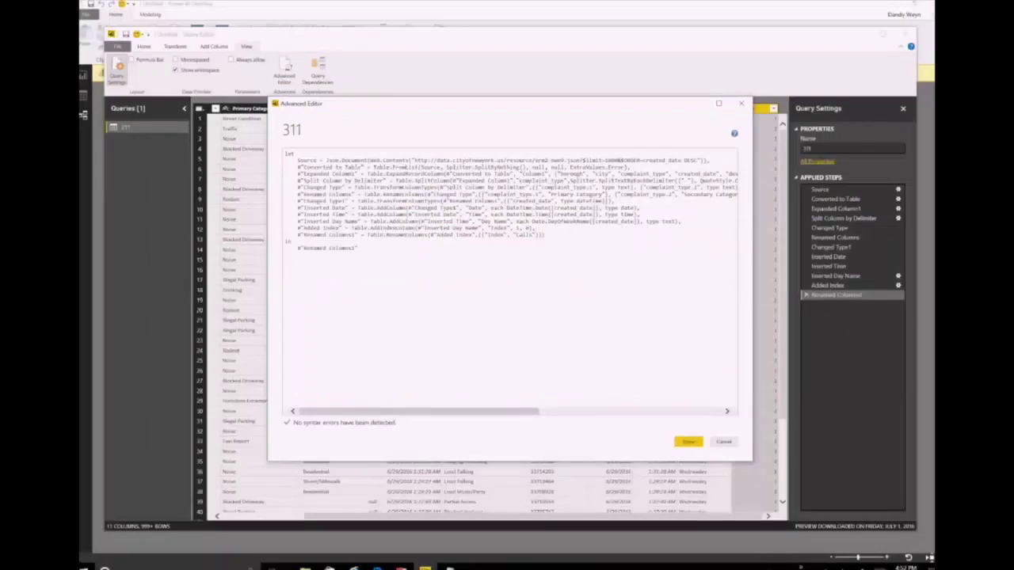
left_click(680, 433)
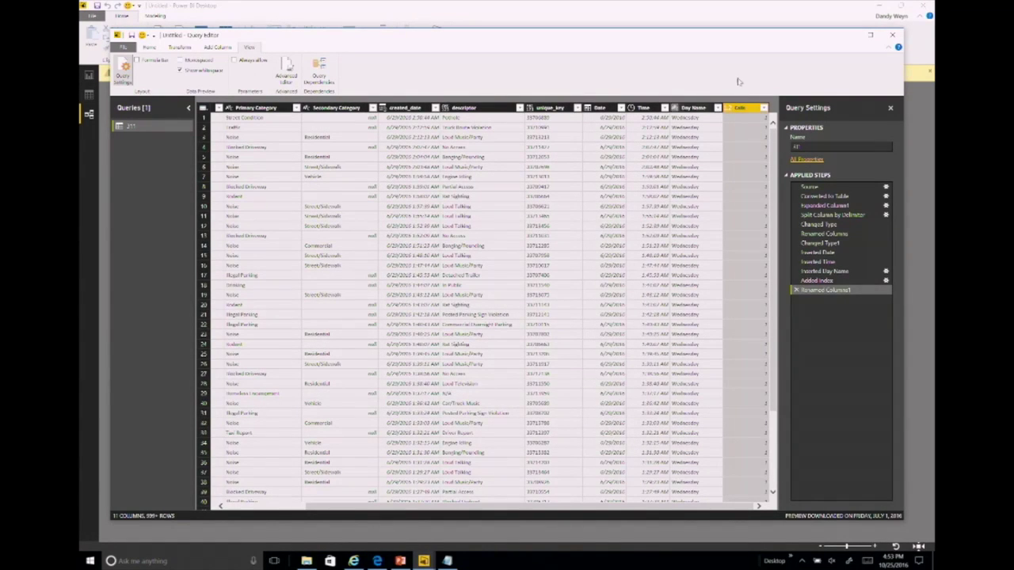
Step: Close the query editor applying changes, enlarge the 311 table, and return to Report view
left_click(896, 36)
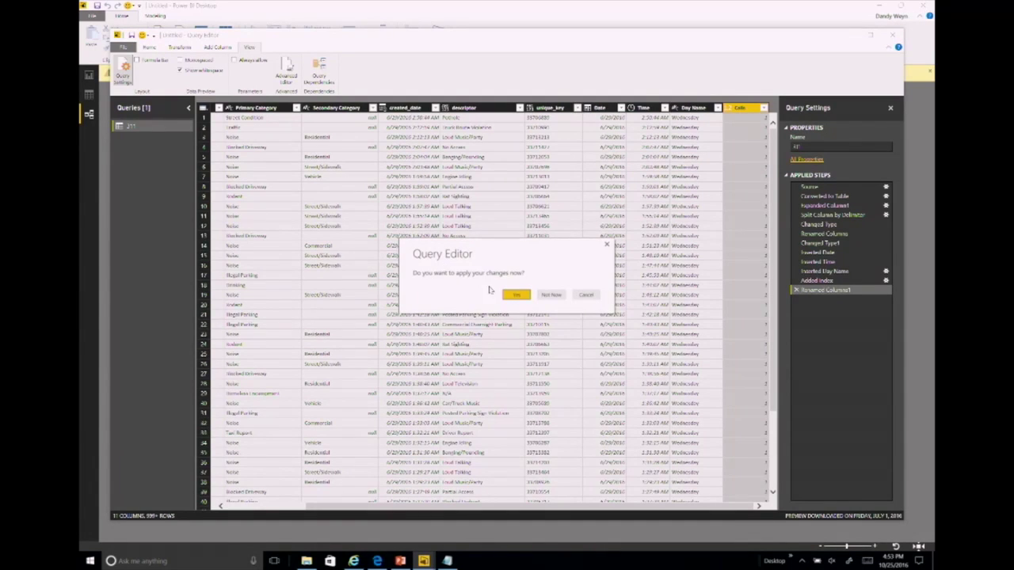
left_click(522, 296)
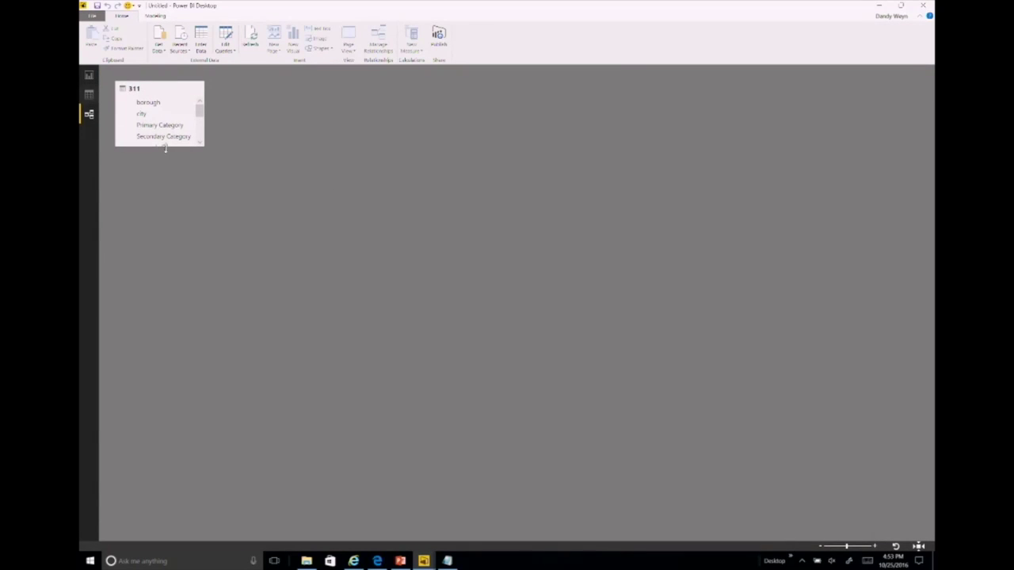
left_click_drag(165, 149, 207, 298)
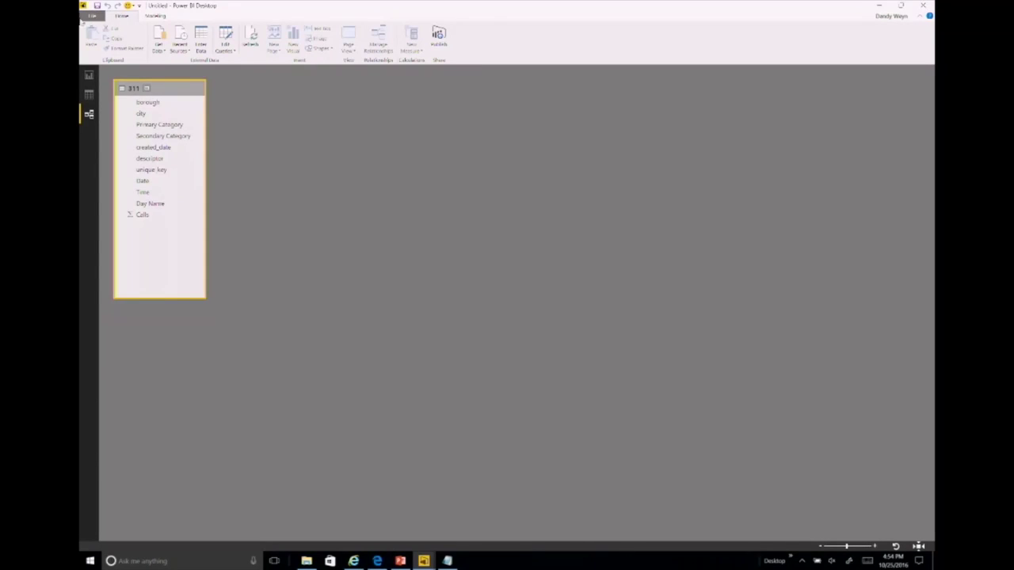
left_click(89, 77)
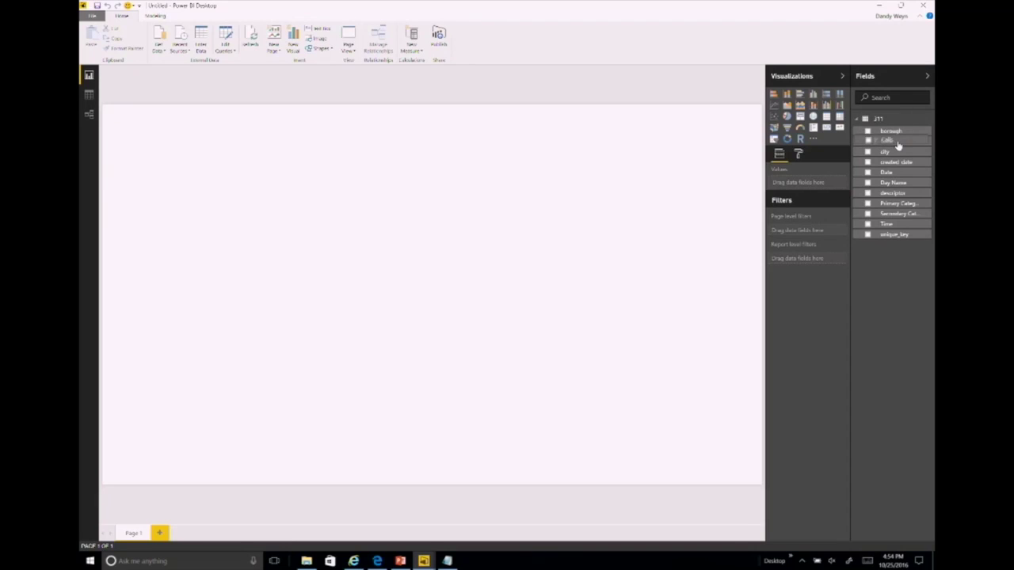
Step: Add a Calls card with a centred black 'Calls' title on a yellow background
left_click_drag(897, 145, 710, 152)
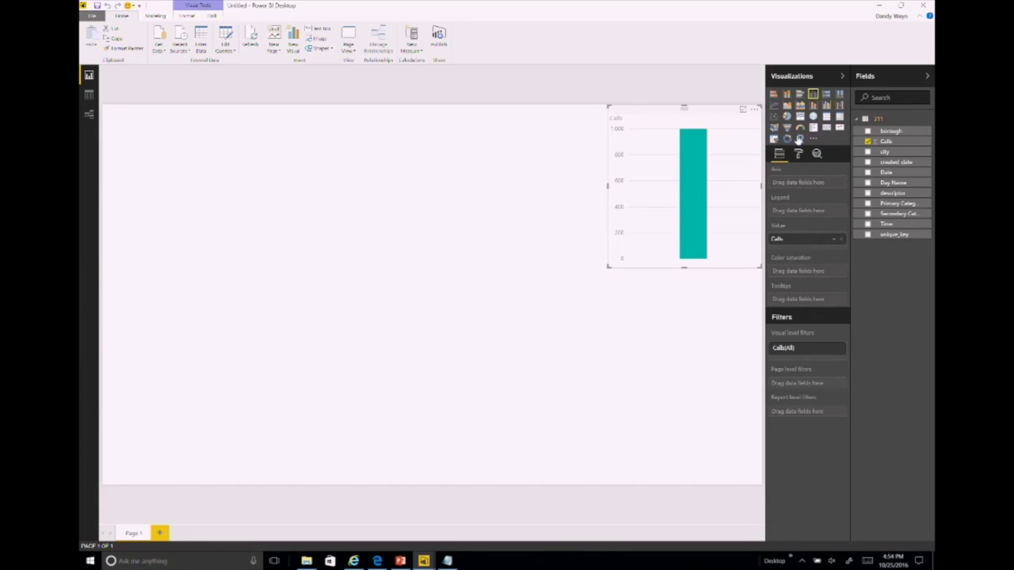
left_click(825, 128)
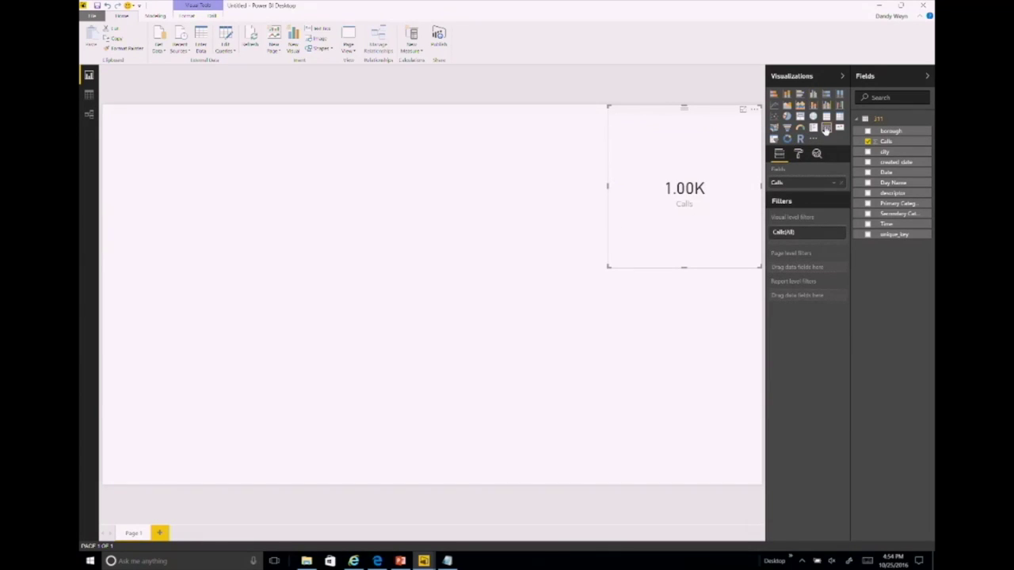
left_click(798, 154)
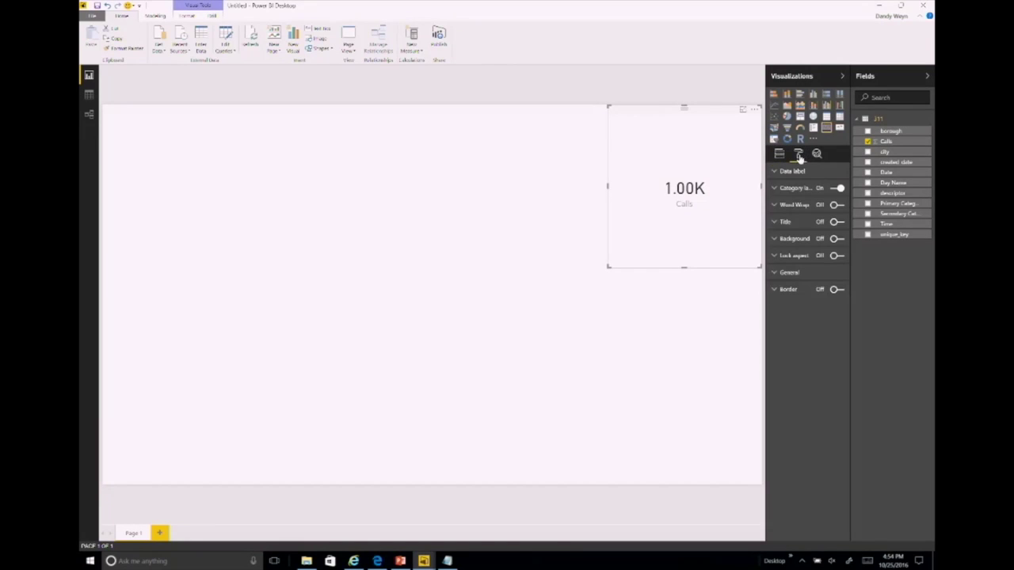
left_click(835, 224)
left_click(779, 222)
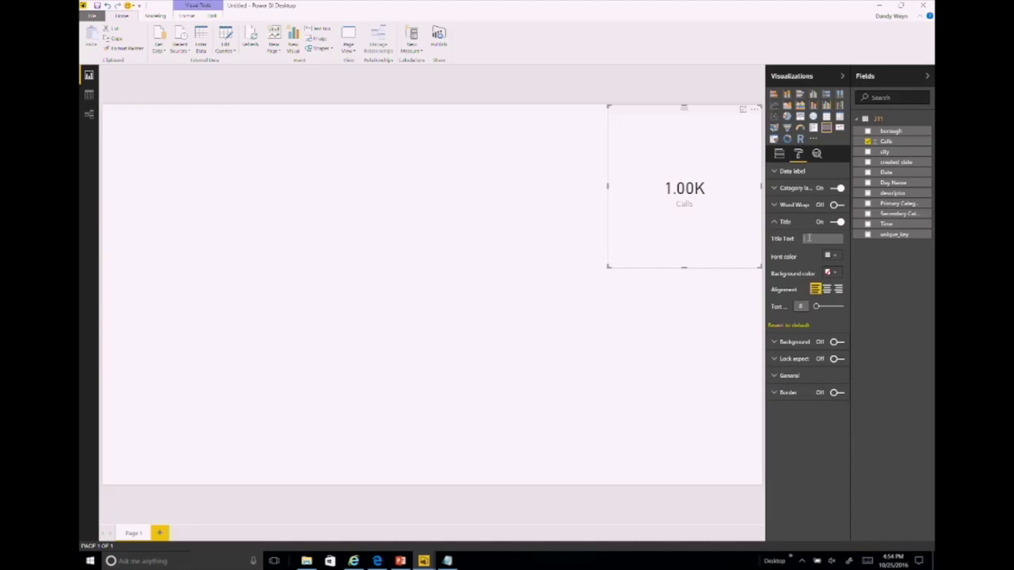
left_click(808, 238)
type("Calls")
left_click(835, 257)
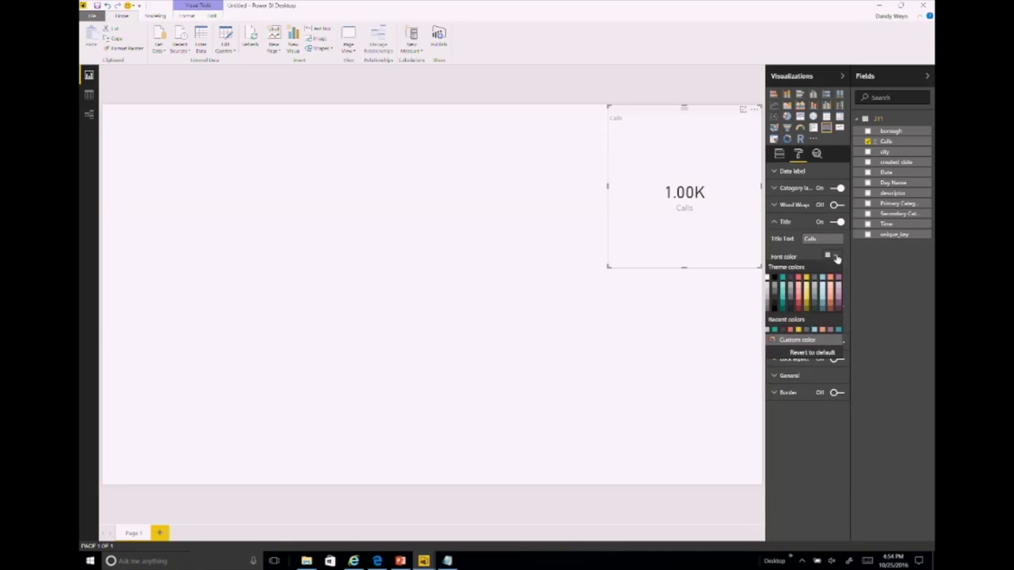
left_click(776, 280)
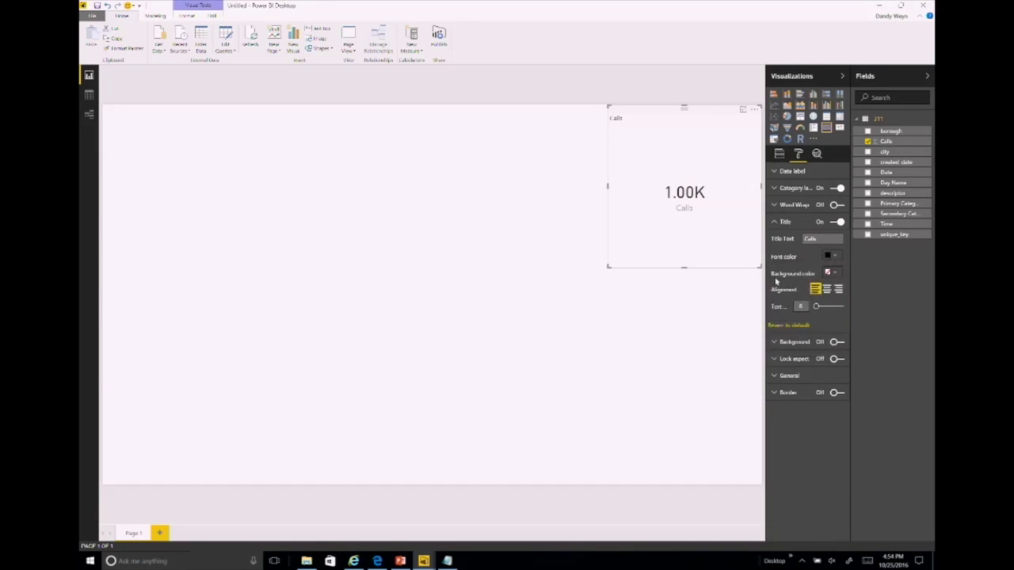
left_click(830, 273)
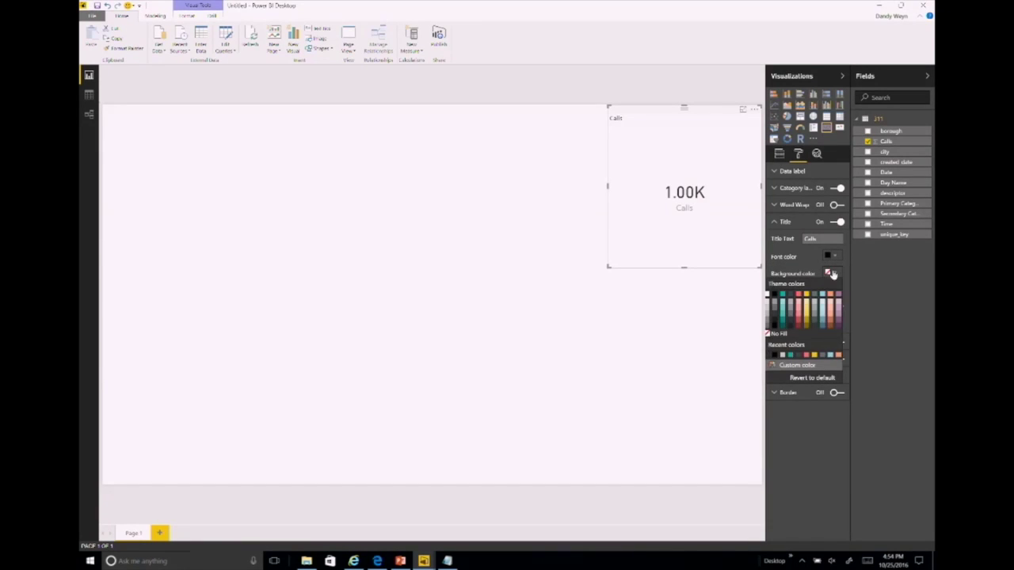
left_click(806, 315)
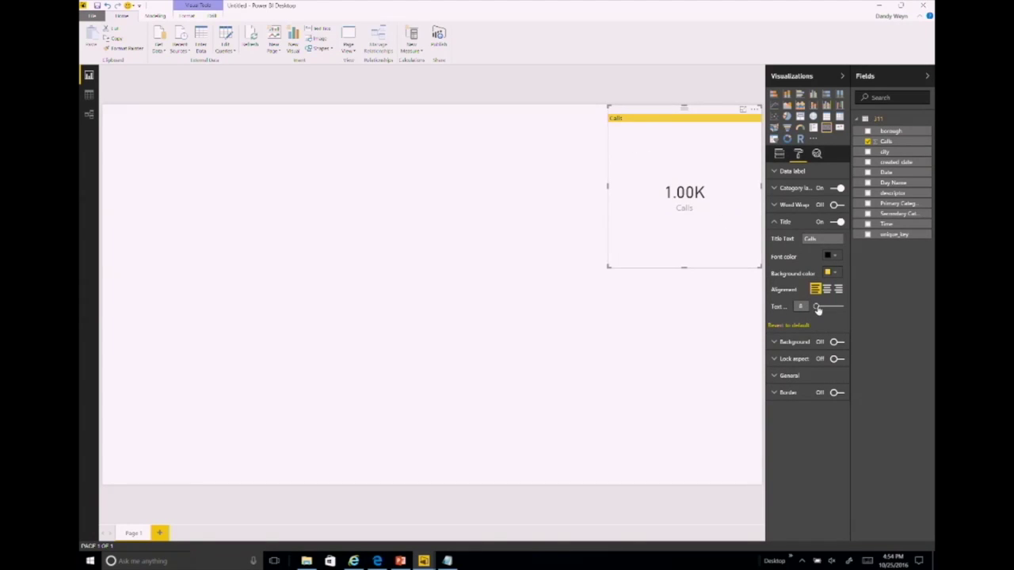
left_click(826, 290)
Step: Set the card's display units to None so it shows 1,000, and adjust decimals
left_click(777, 174)
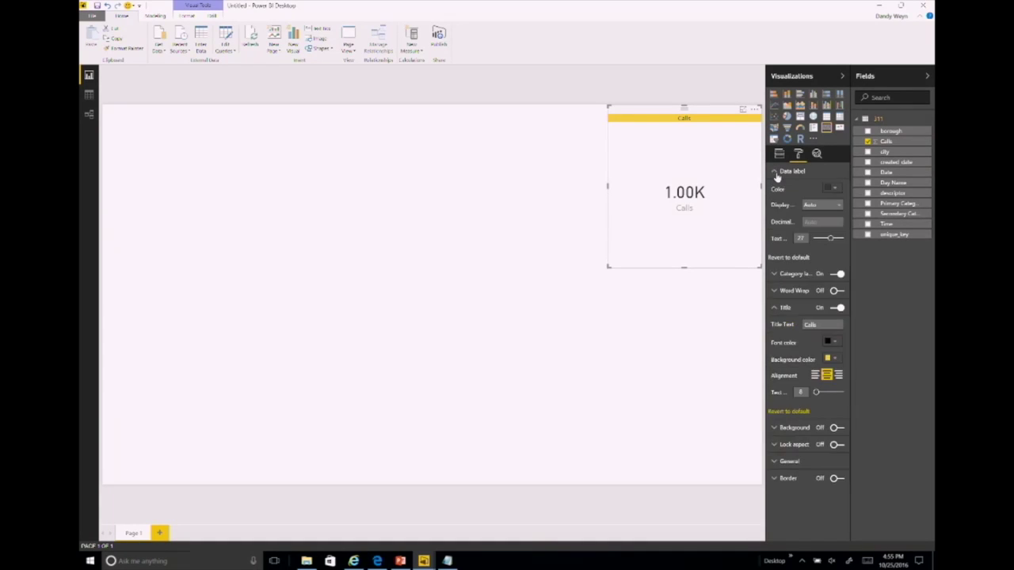
left_click(831, 207)
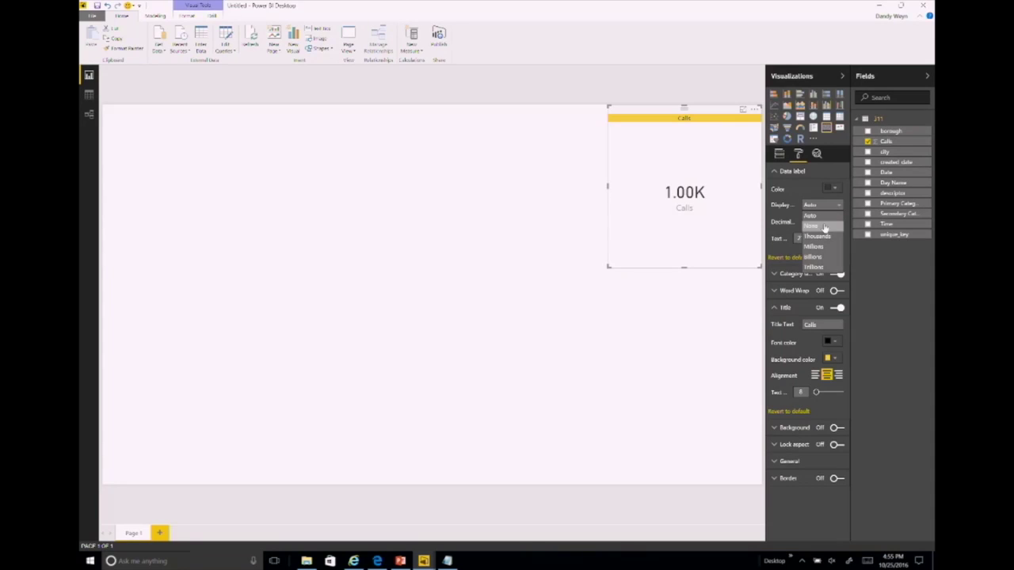
left_click(816, 227)
left_click(820, 222)
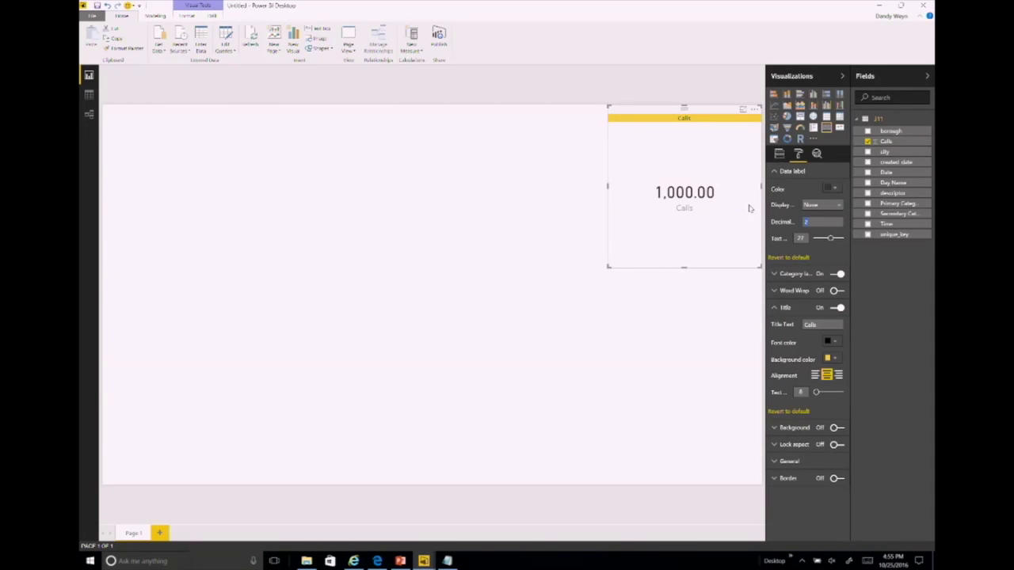
left_click(692, 307)
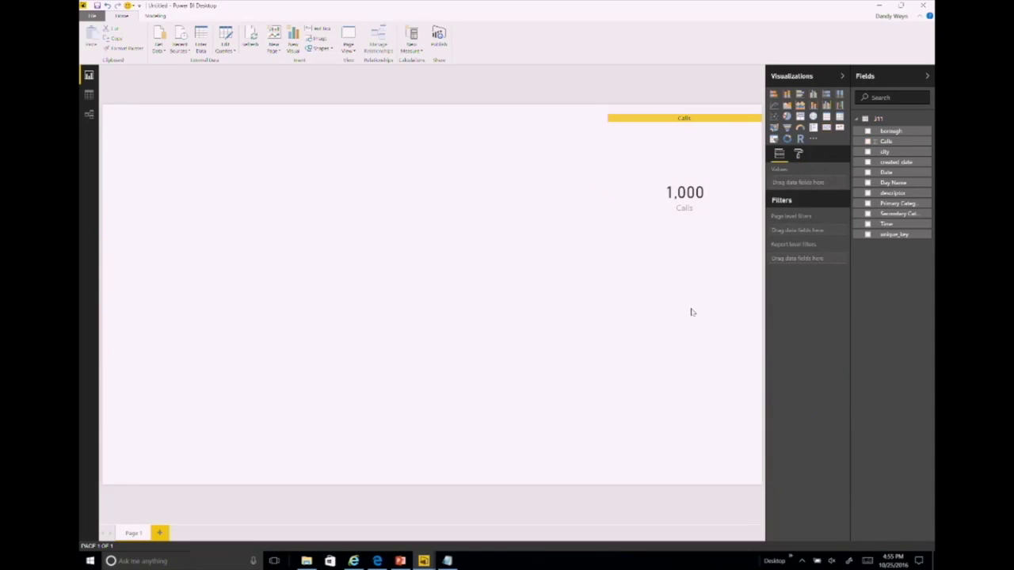
left_click(679, 252)
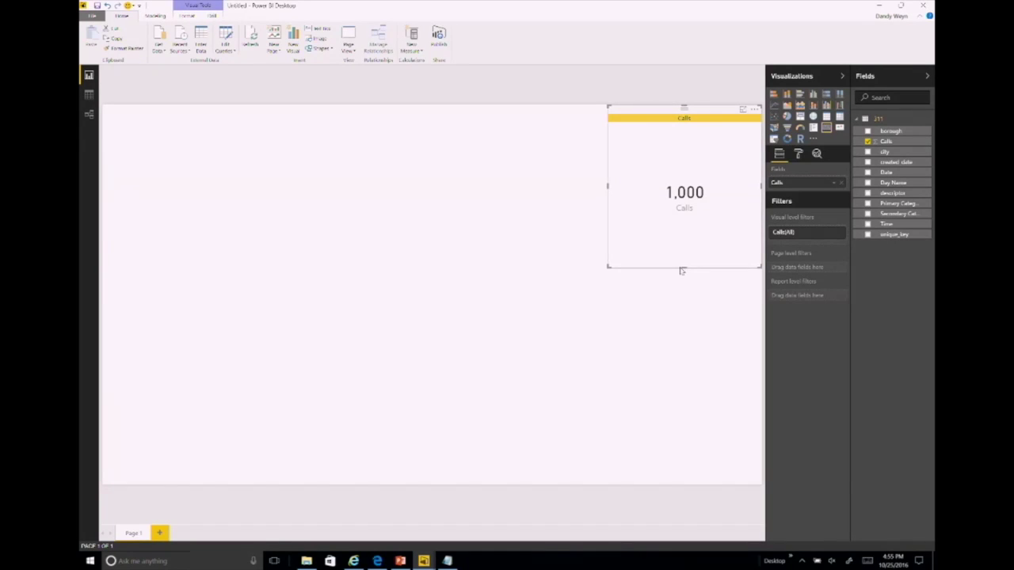
Step: Shorten the Calls card and create a stacked bar chart of Calls by borough
left_click_drag(683, 266, 684, 182)
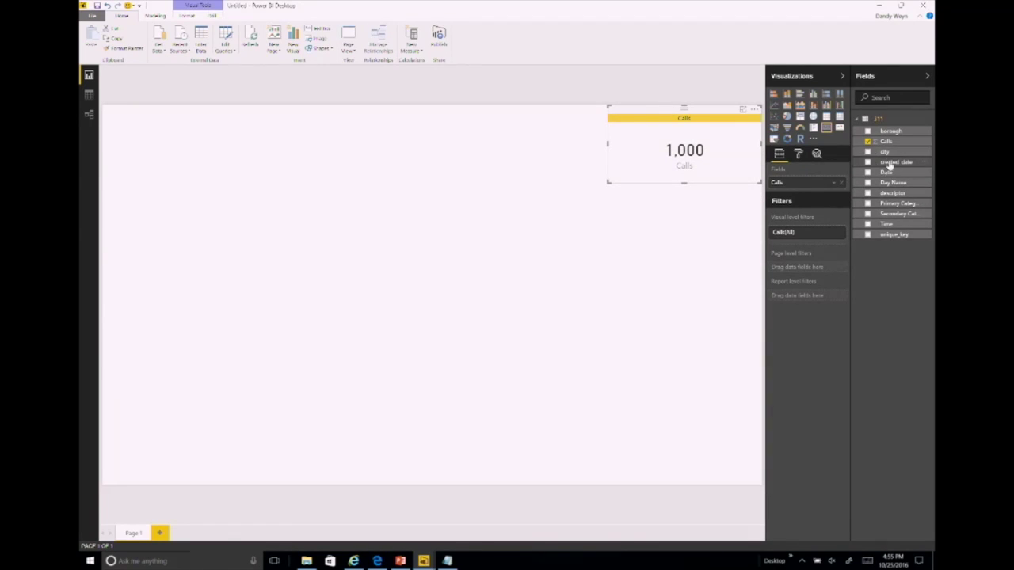
left_click_drag(881, 135, 461, 220)
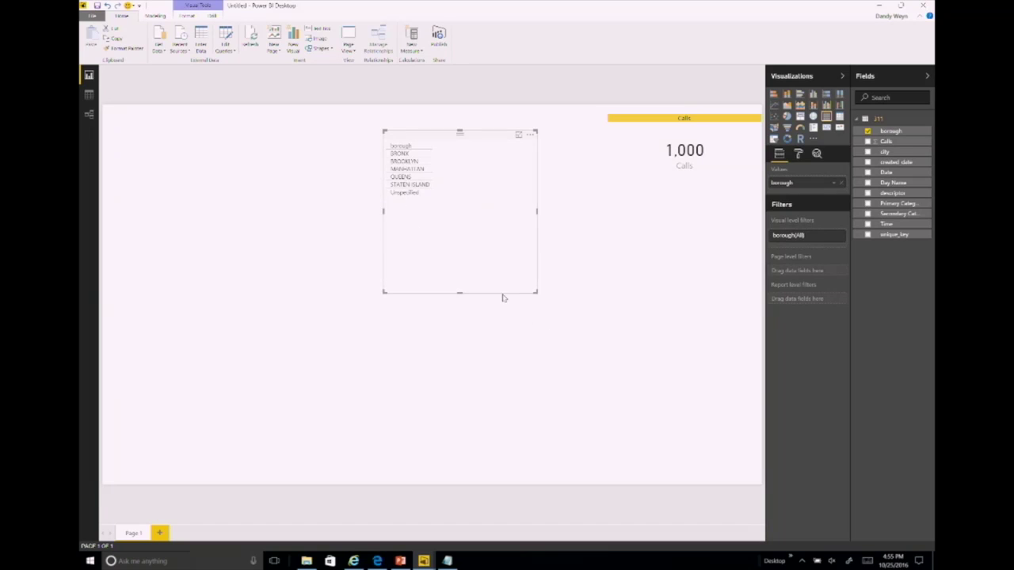
left_click_drag(881, 142, 496, 204)
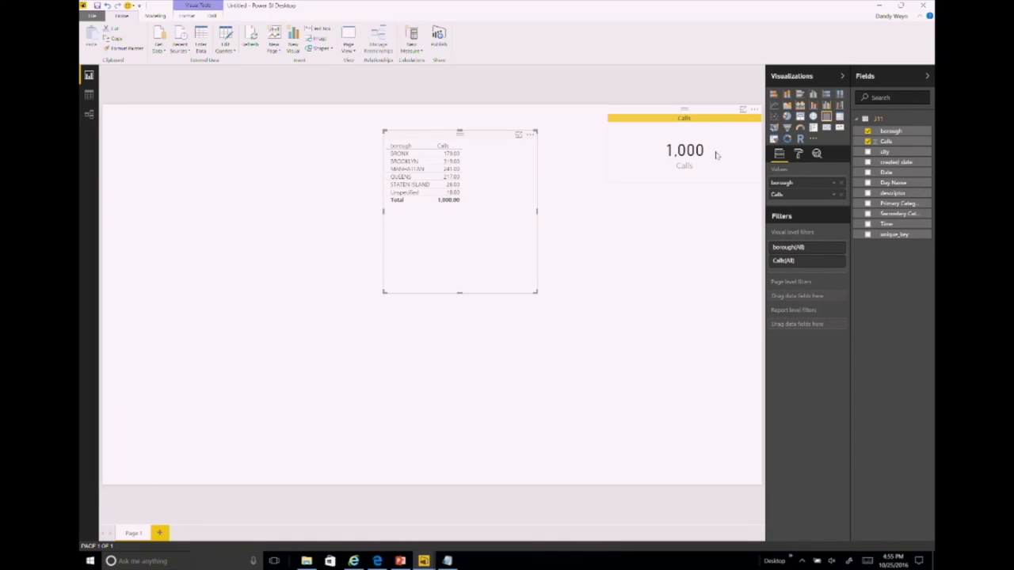
left_click(773, 96)
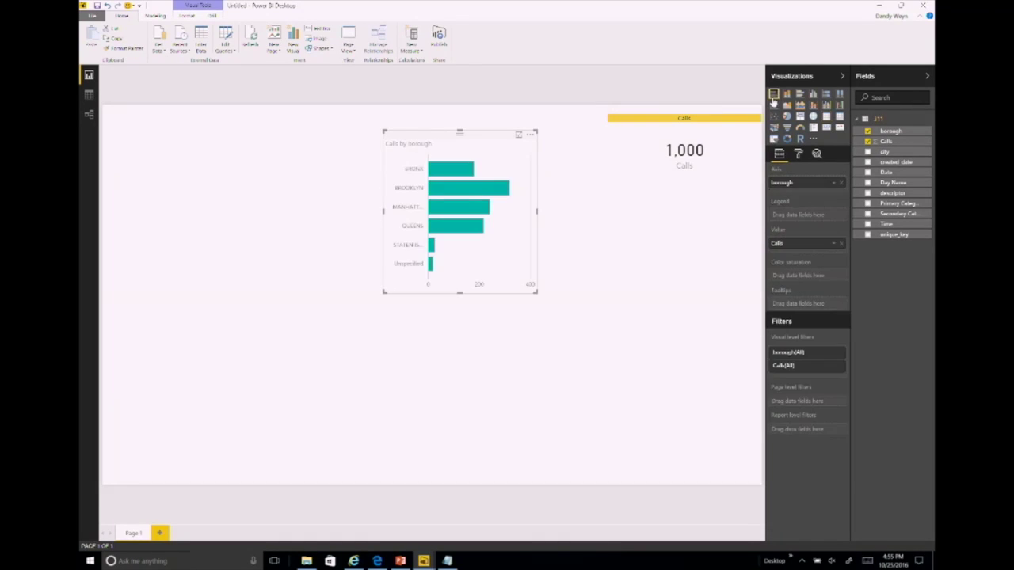
Step: Sort the borough chart by Calls and turn on data labels
left_click(530, 134)
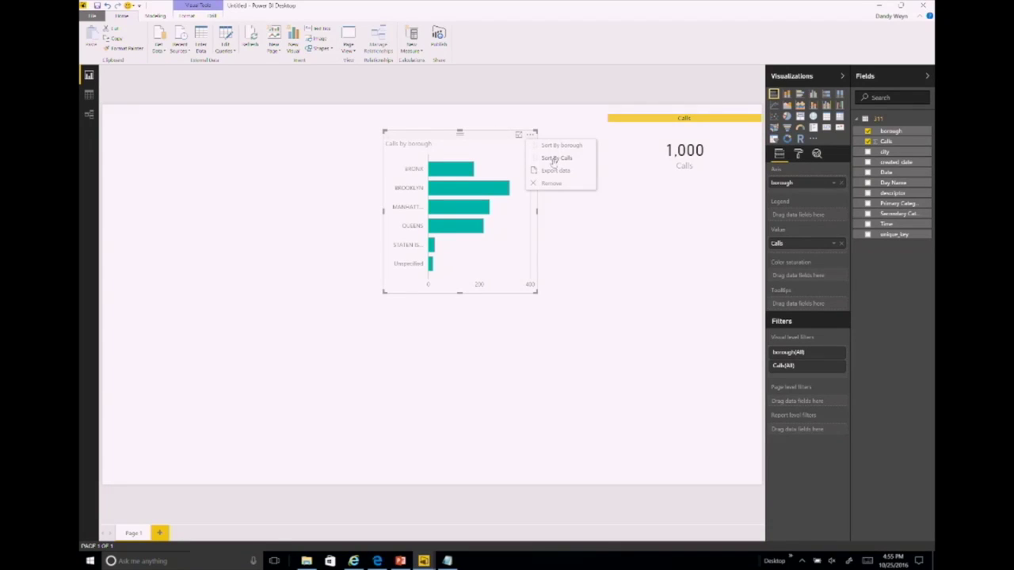
left_click(554, 158)
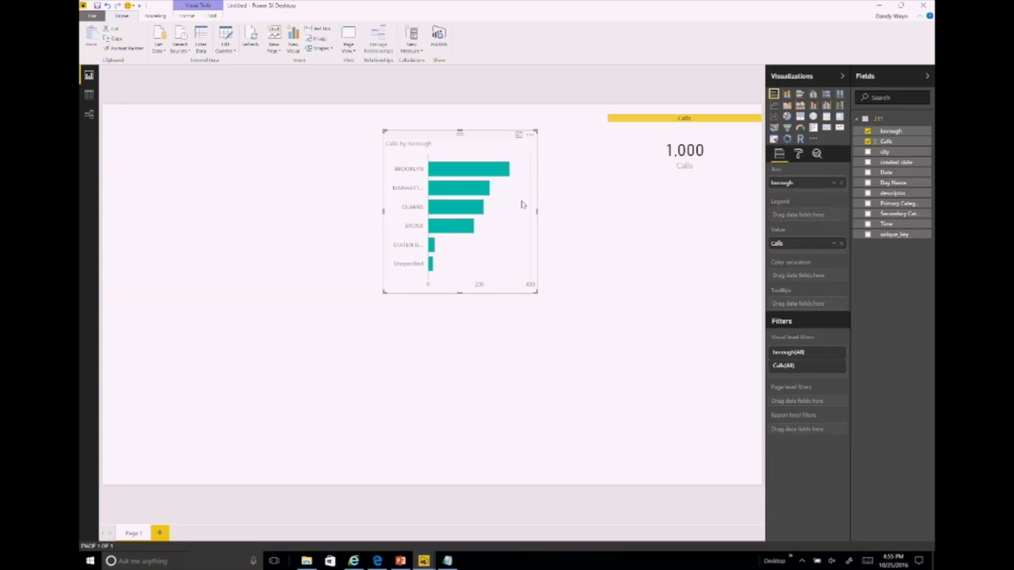
left_click(797, 155)
left_click(836, 222)
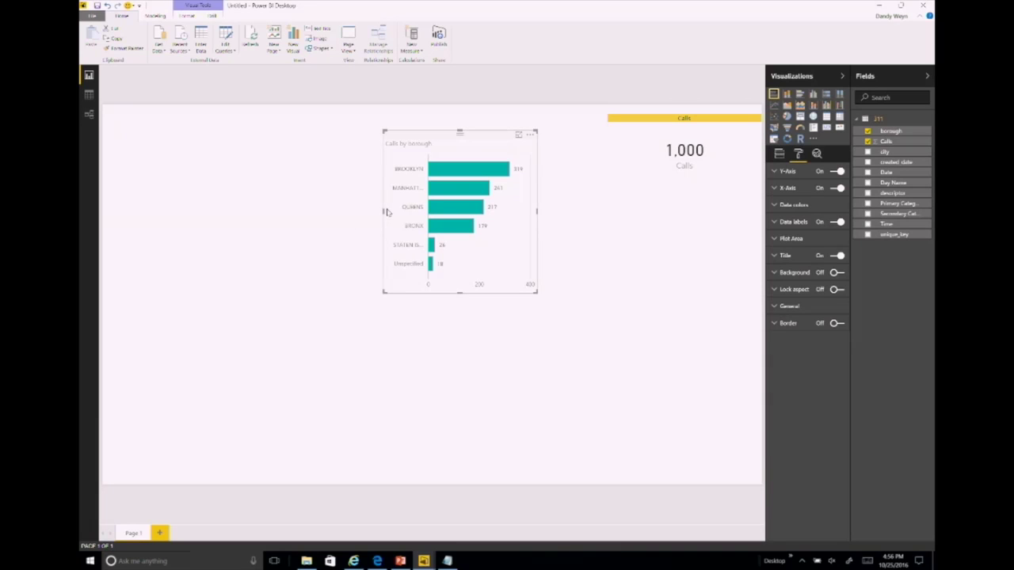
Step: Widen and nudge the borough chart up, then drop Primary Category onto the canvas as a table
left_click_drag(383, 212, 313, 209)
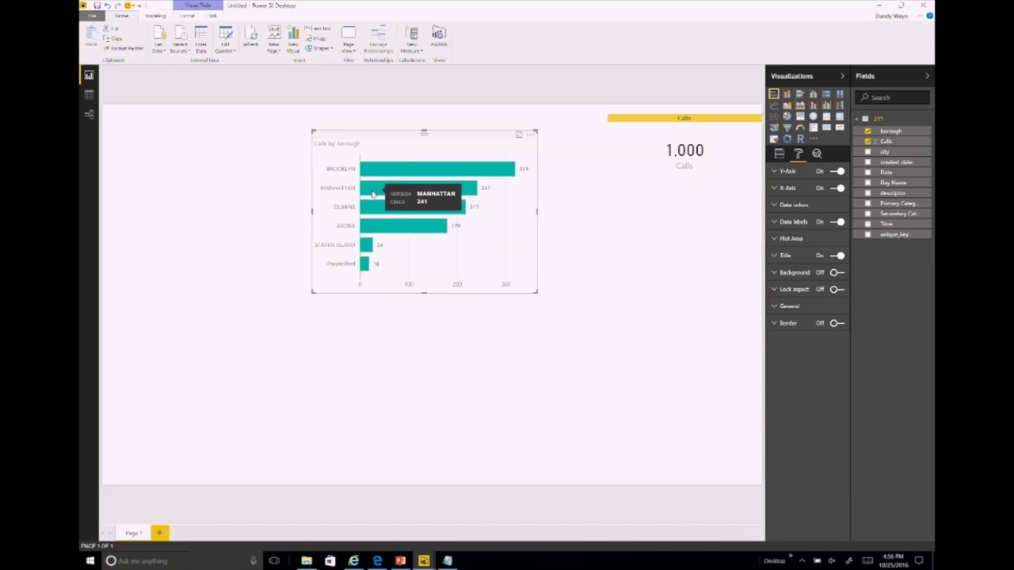
left_click_drag(345, 139, 364, 121)
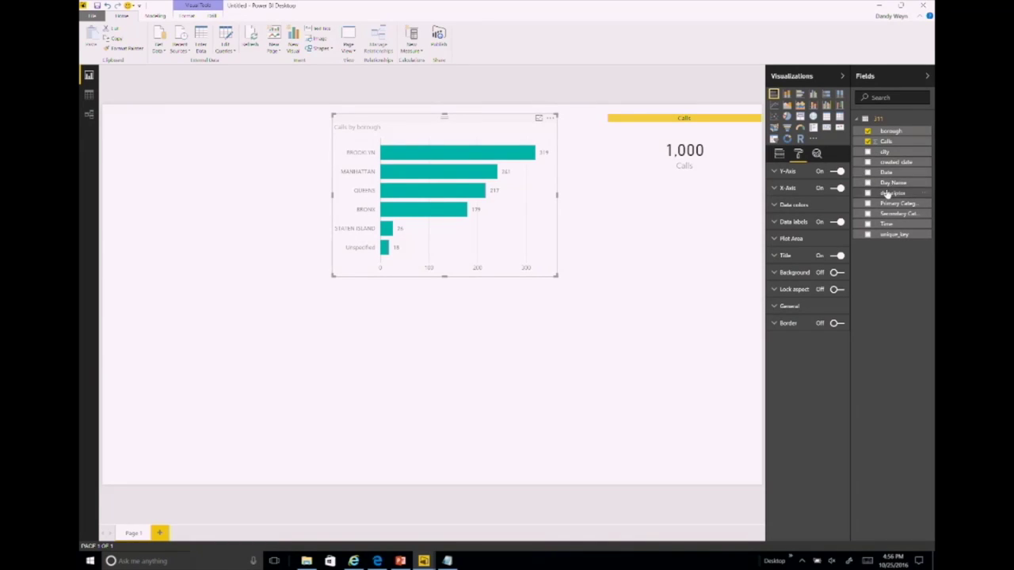
left_click_drag(888, 194, 892, 191)
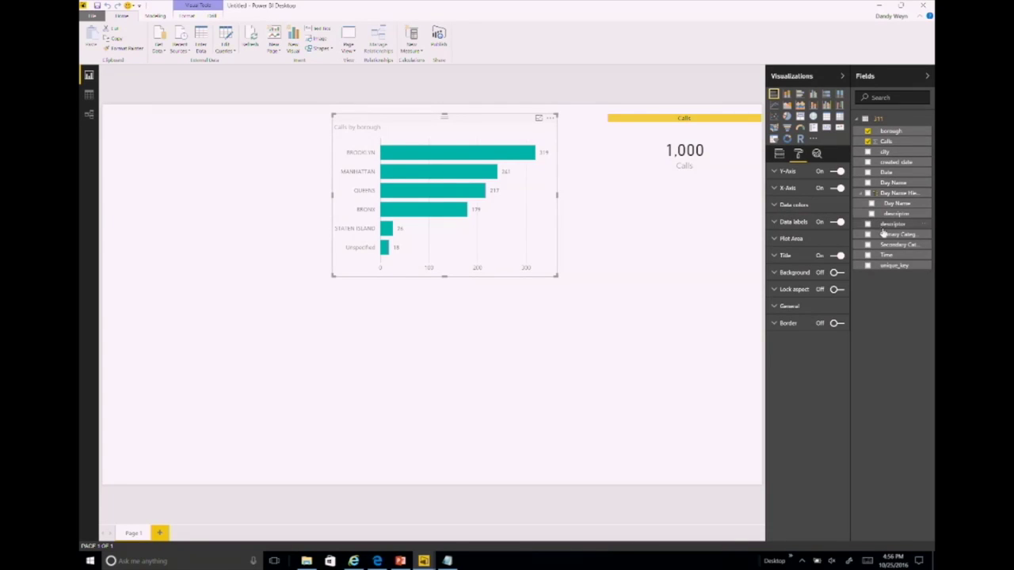
left_click_drag(884, 234, 464, 328)
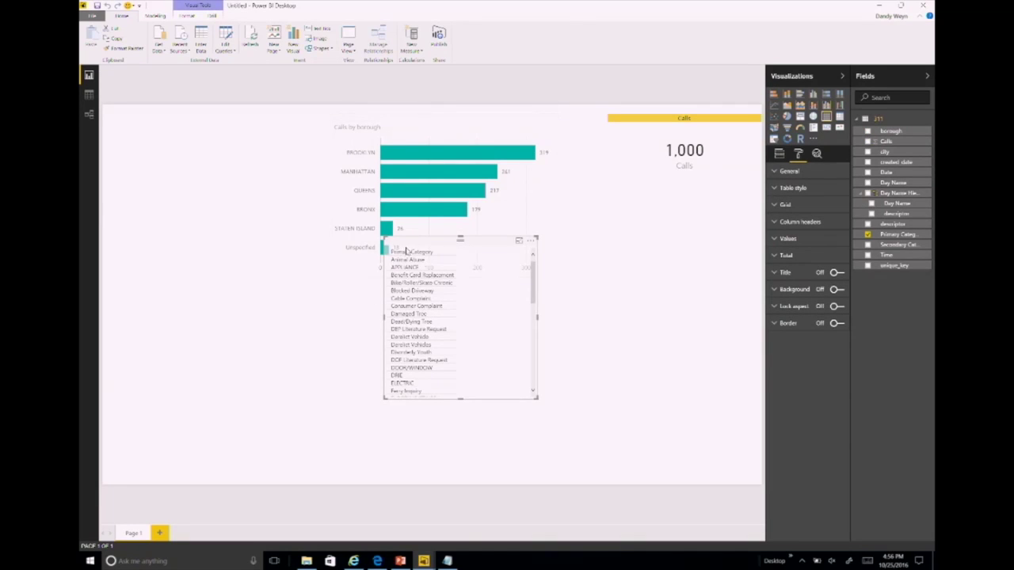
Step: Move the category table lower, add Calls to it, and convert it to a bar chart
left_click_drag(423, 242, 417, 289)
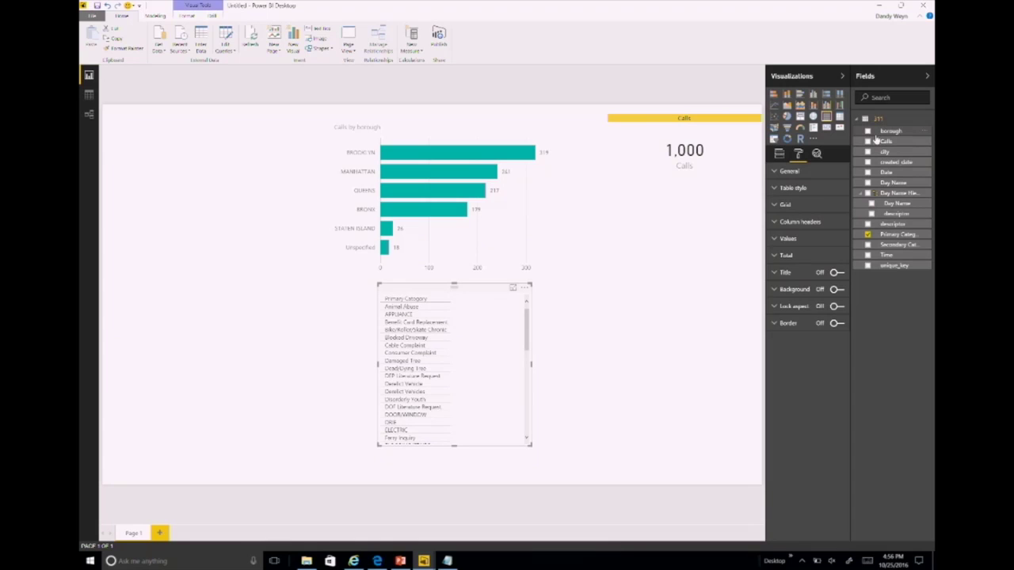
left_click_drag(876, 141, 412, 404)
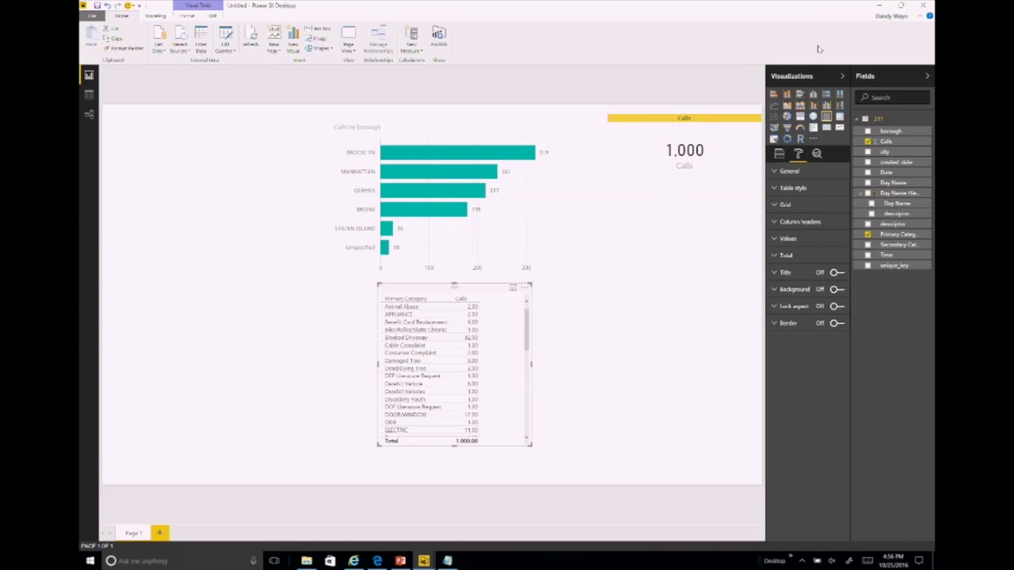
left_click(779, 92)
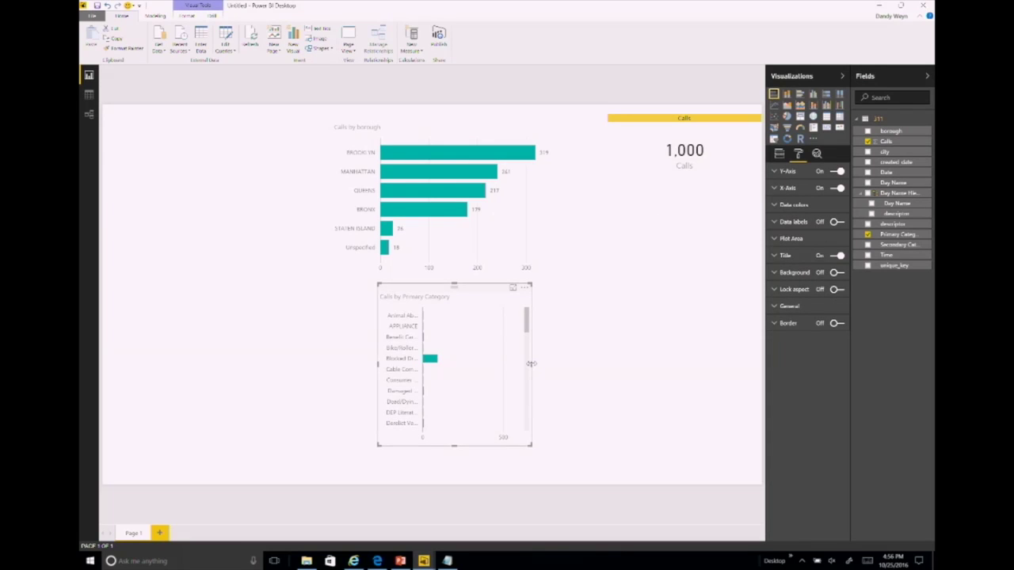
left_click_drag(559, 367, 715, 366)
Step: Sort the category chart by Calls so Noise leads, and widen it leftward
left_click(679, 289)
left_click(695, 298)
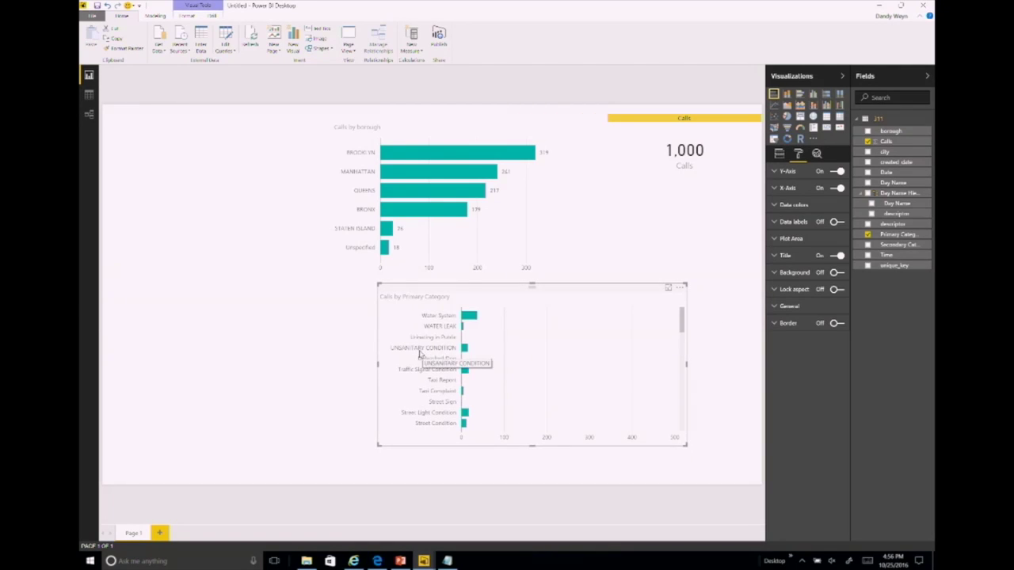
left_click(678, 288)
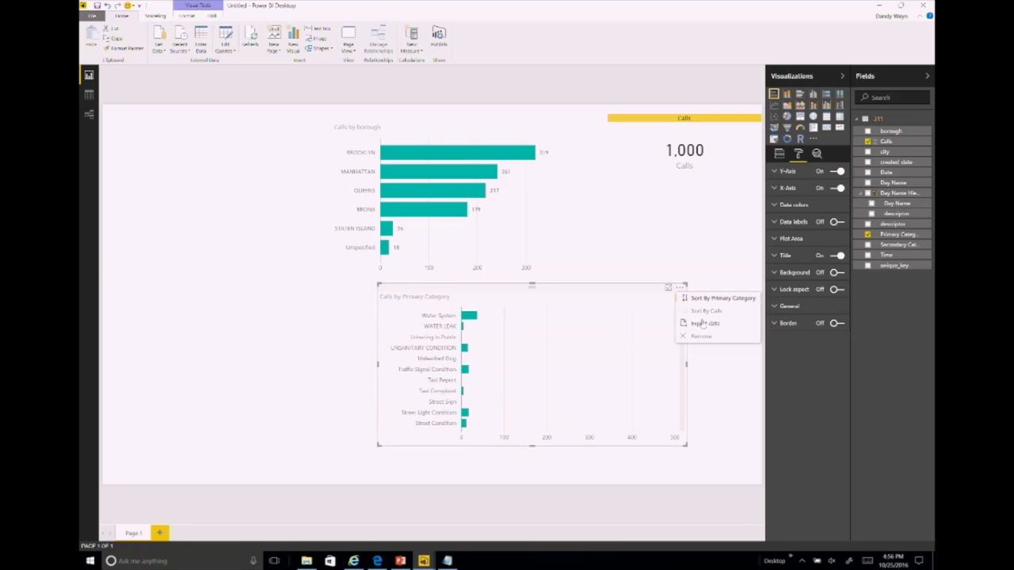
left_click(702, 313)
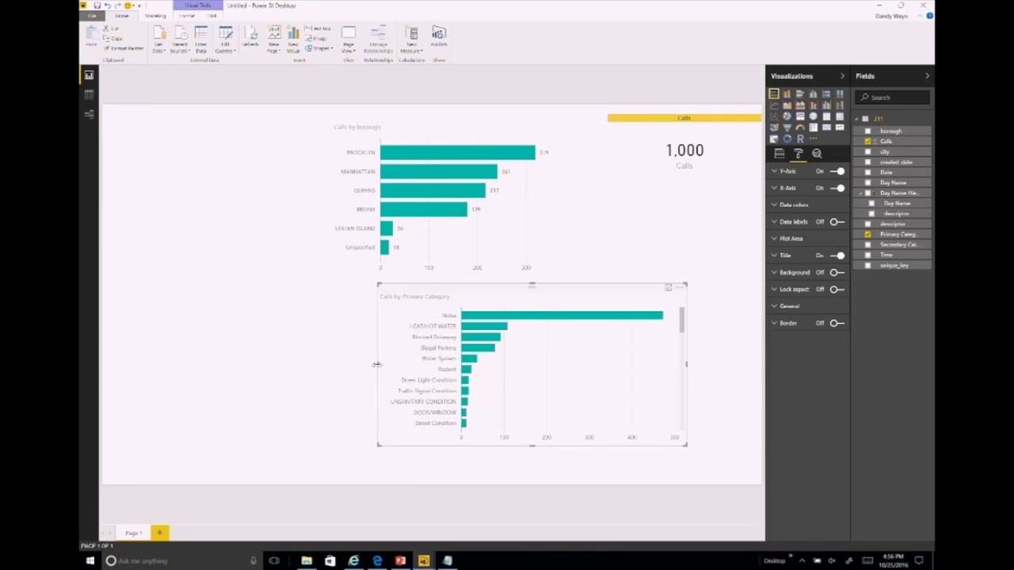
left_click_drag(378, 365, 316, 364)
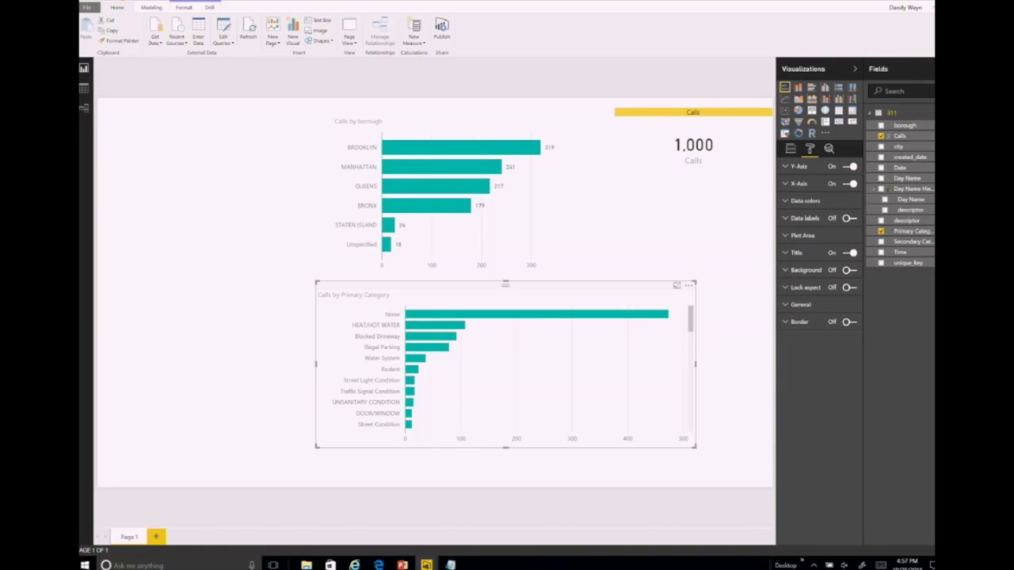
mouse_move(399, 195)
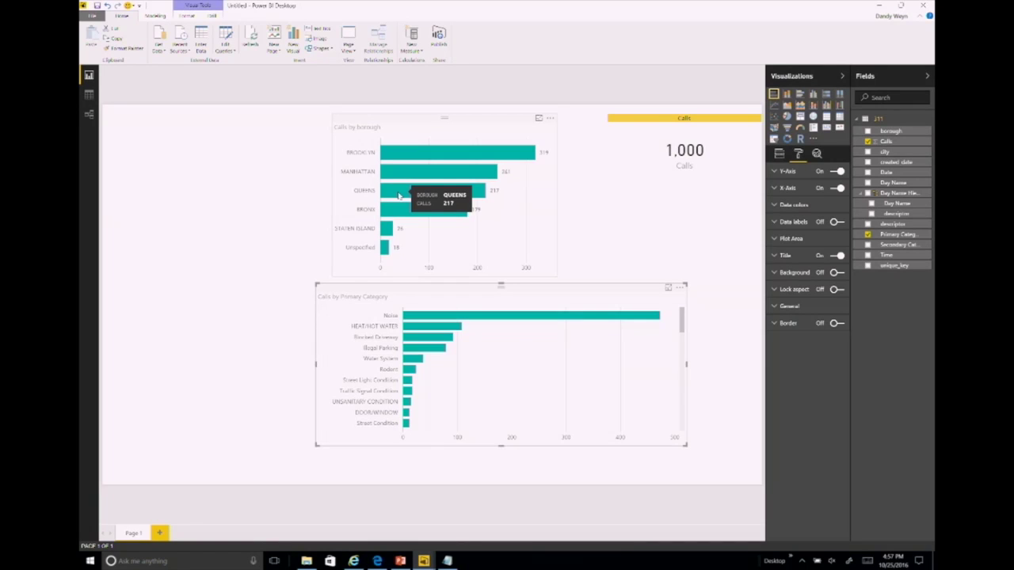
Step: Cross-filter by Queens, Manhattan, then Staten Island so Calls reads 26, and move the category chart
left_click(399, 195)
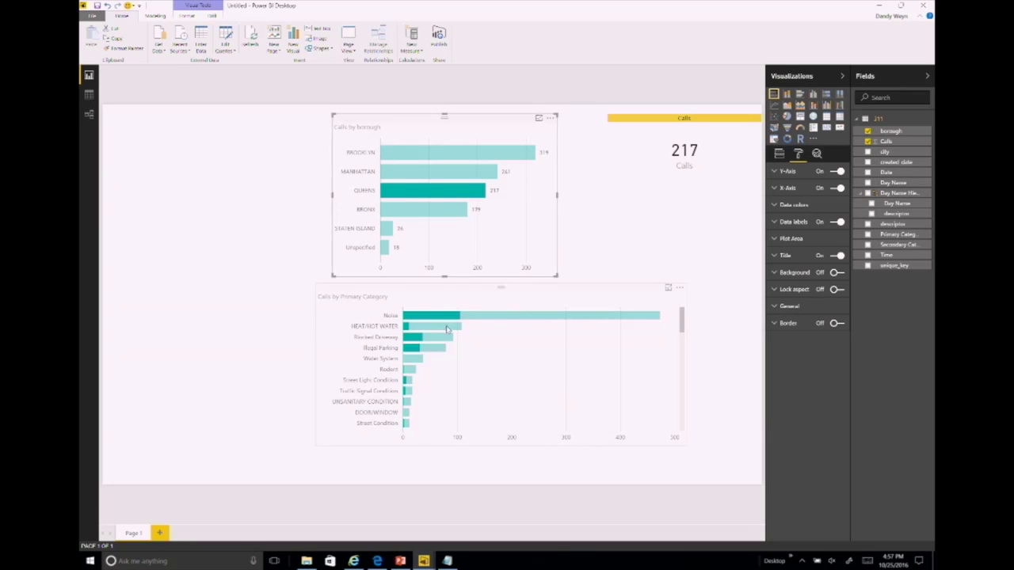
mouse_move(410, 345)
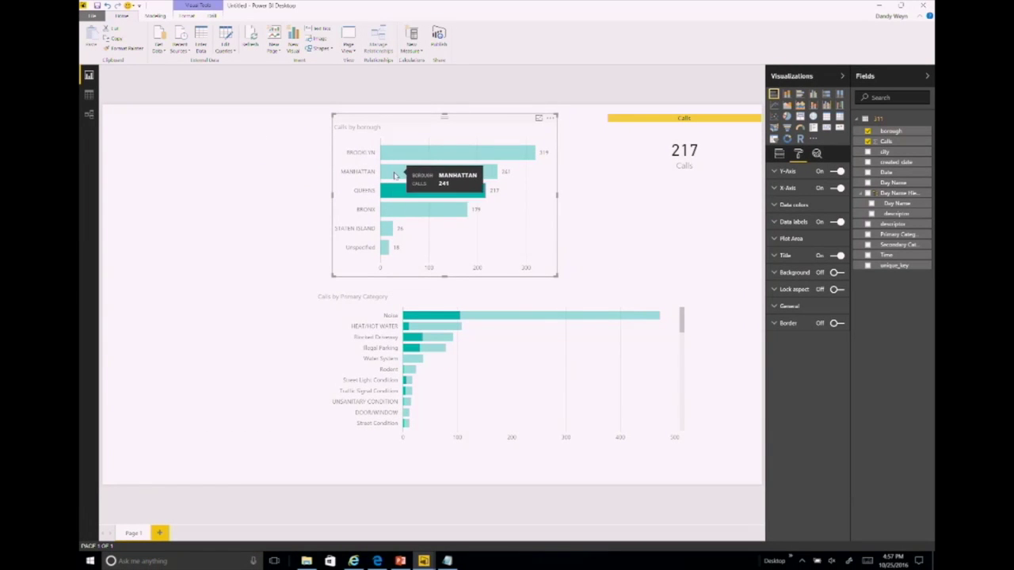
left_click(395, 175)
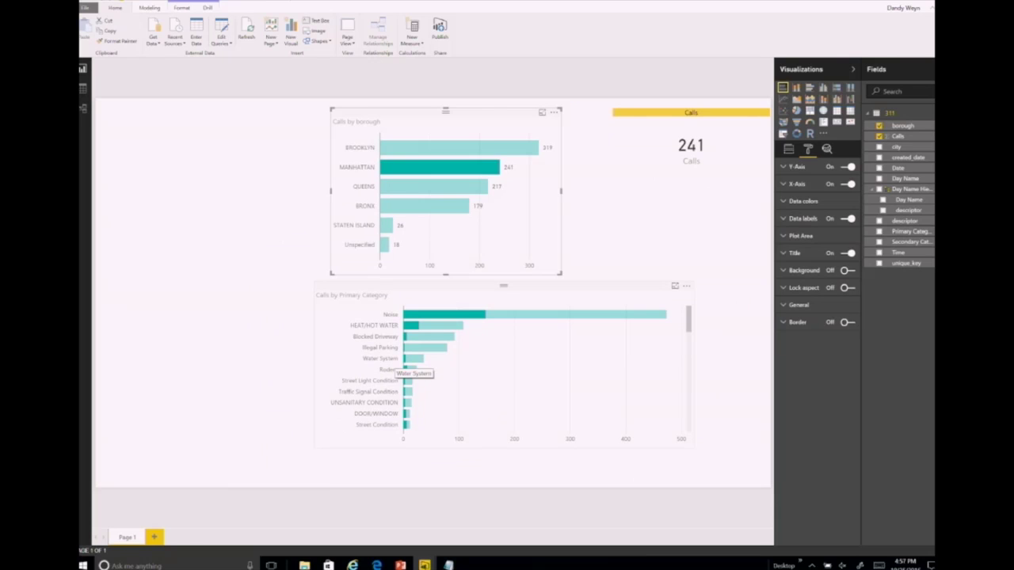
left_click(387, 230)
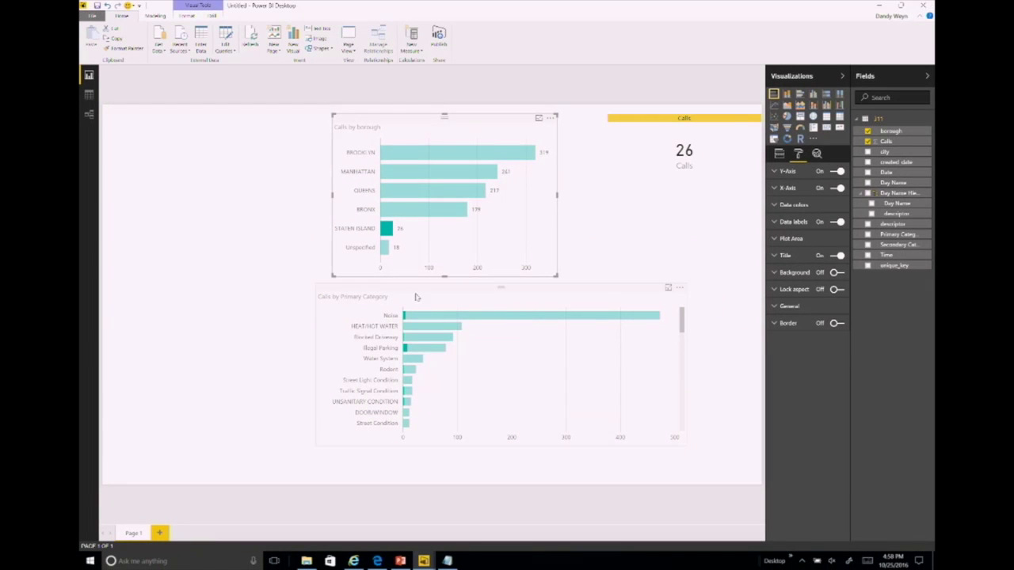
left_click_drag(396, 290, 448, 300)
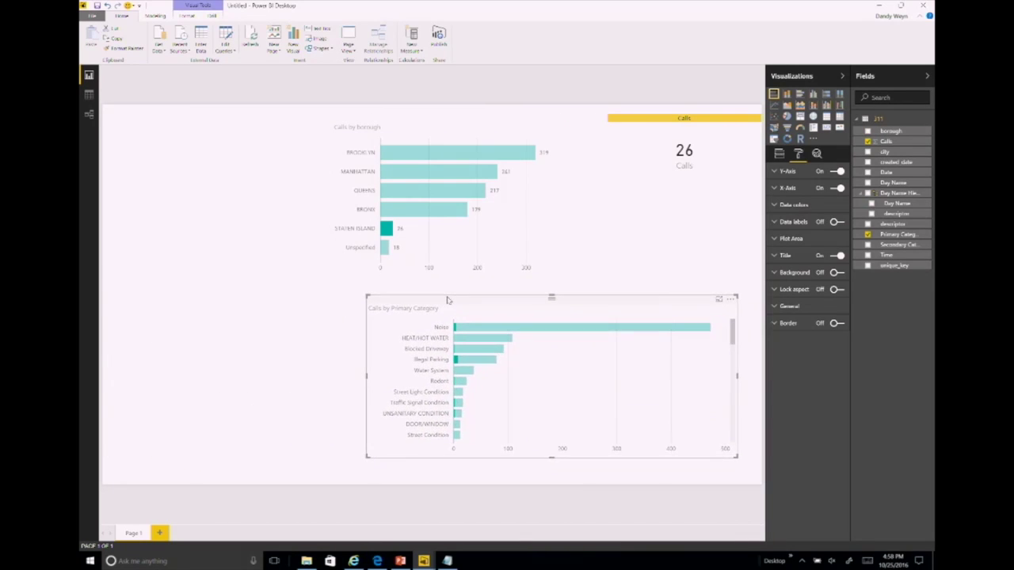
left_click(781, 159)
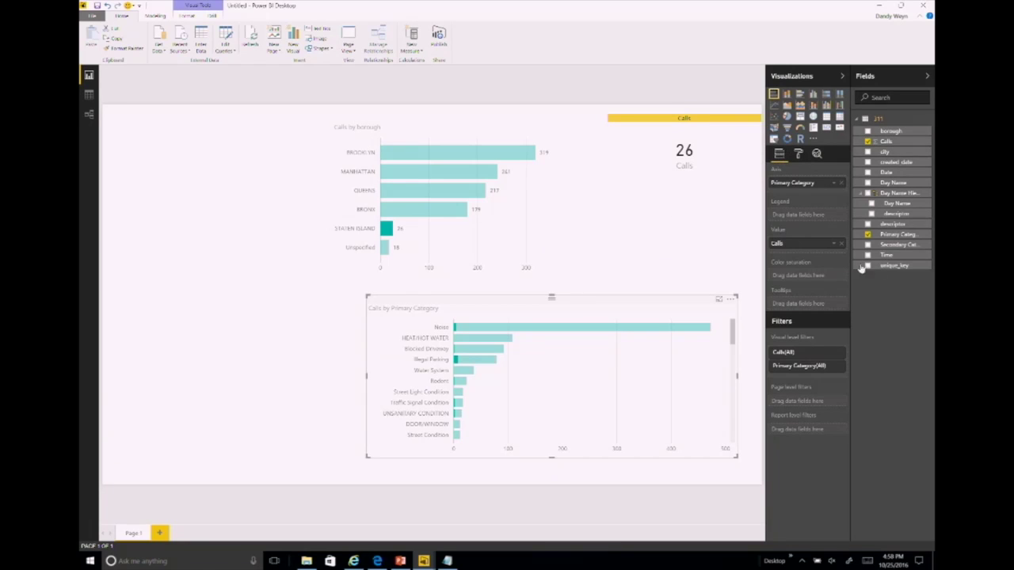
Step: Add Secondary Category under Primary Category on the axis and clear the Staten Island filter
left_click_drag(886, 252, 802, 195)
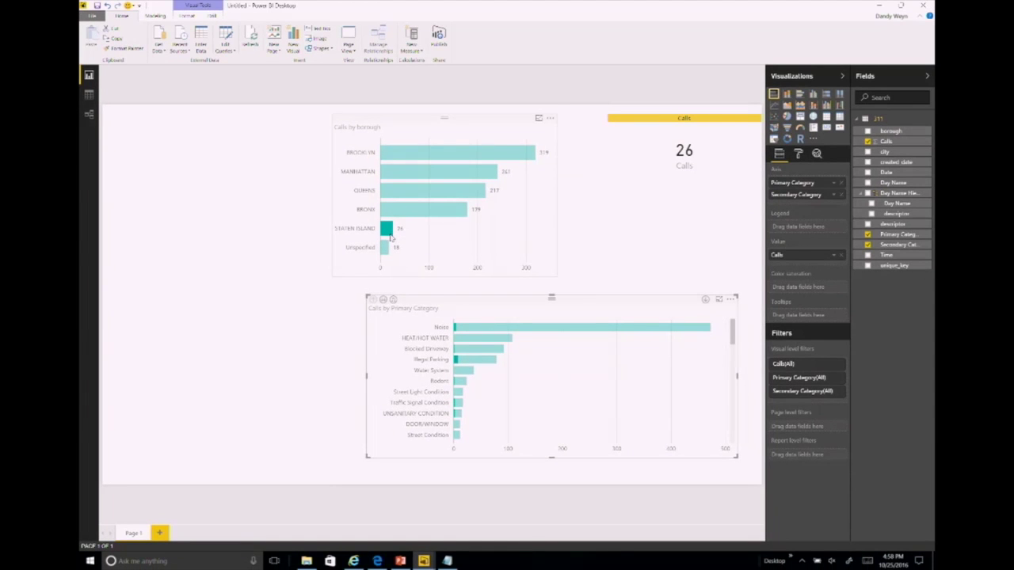
left_click(412, 261)
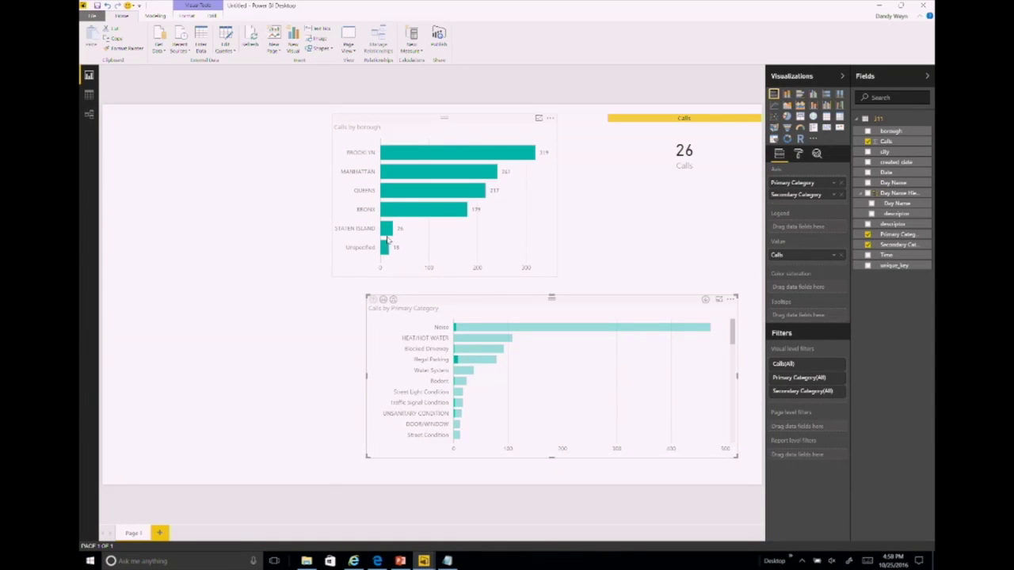
left_click(474, 327)
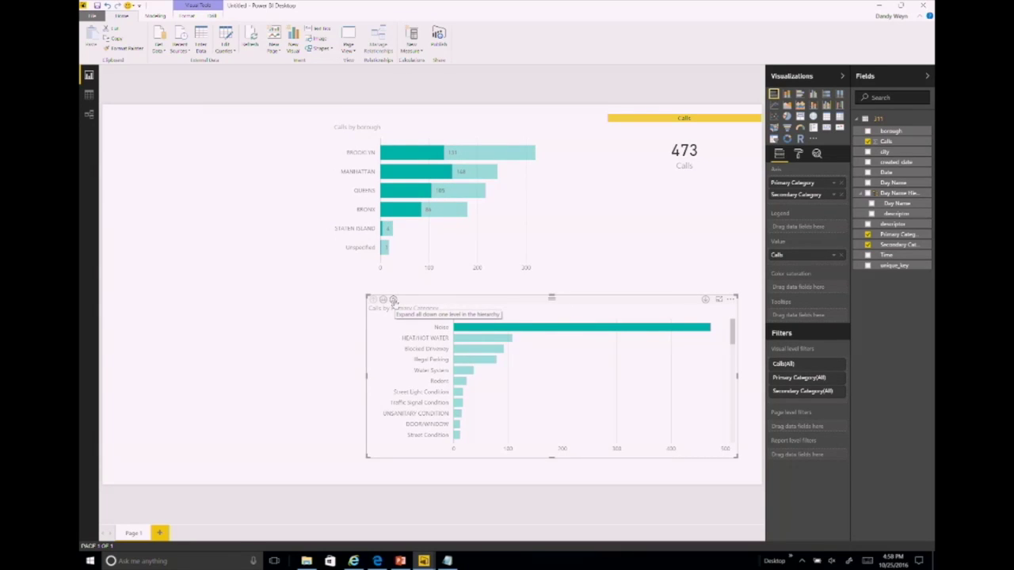
Step: Drill the category chart between levels, ending on Secondary Category, and shift it left
left_click(393, 300)
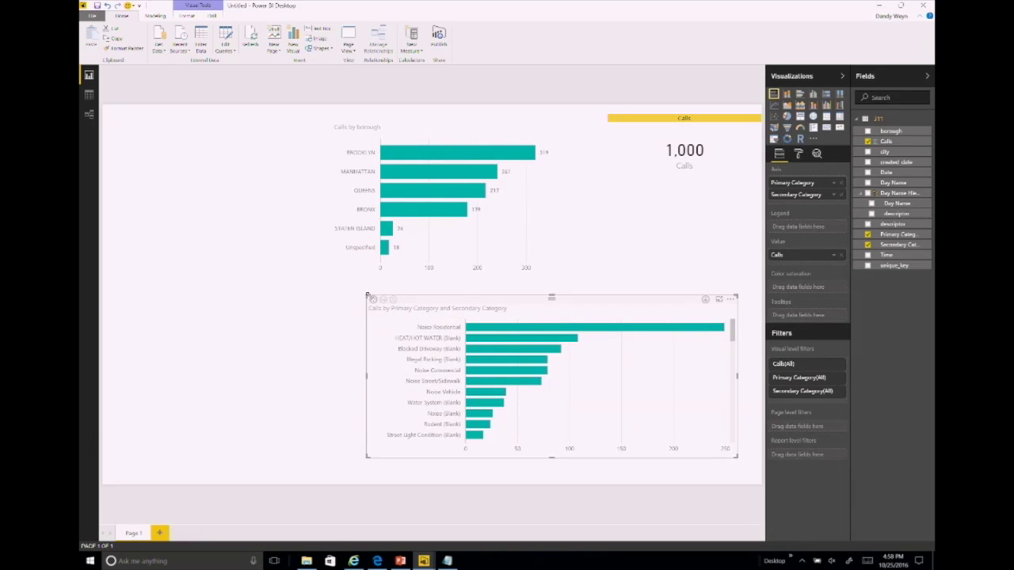
left_click(382, 300)
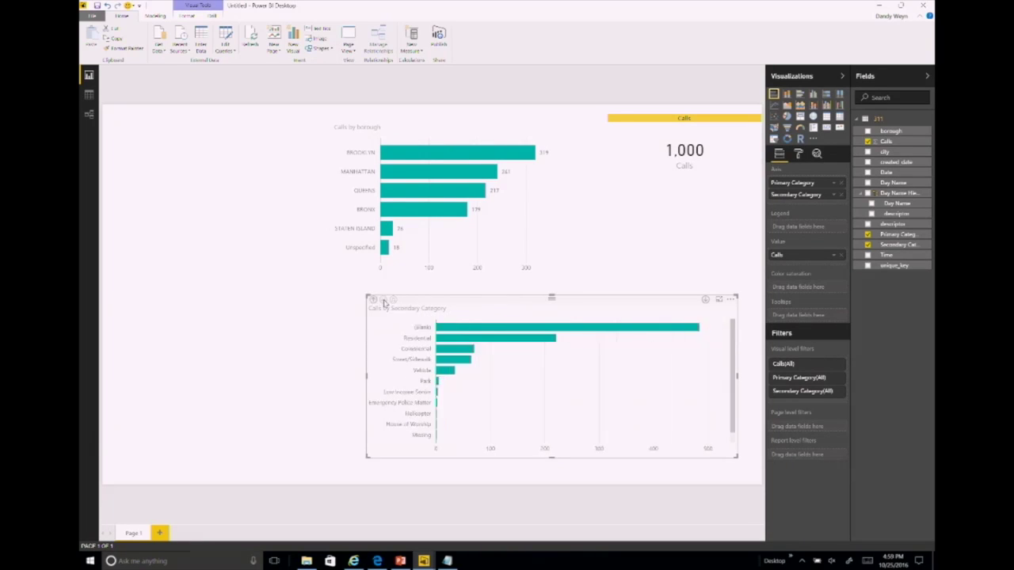
left_click(373, 299)
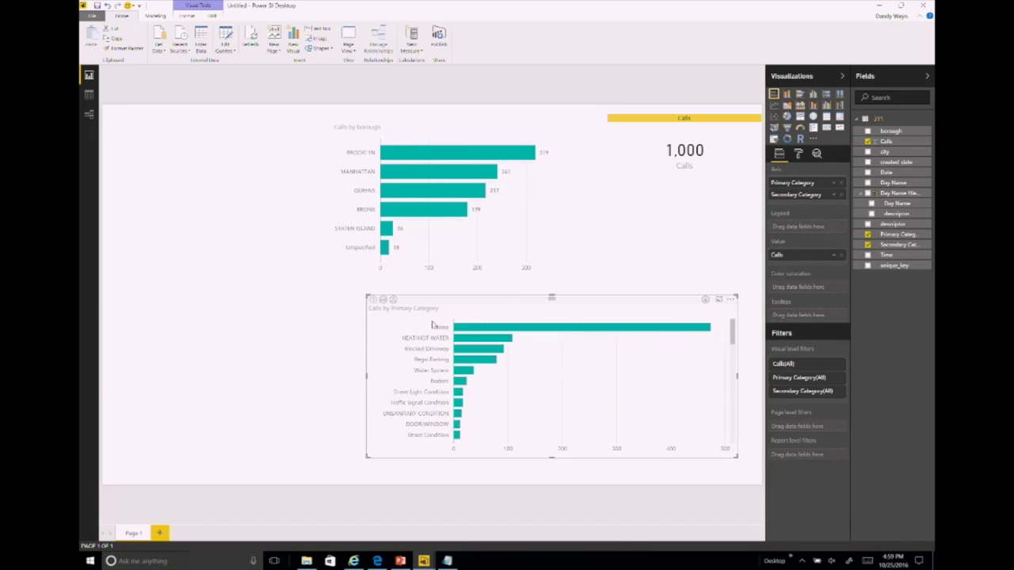
left_click(465, 328)
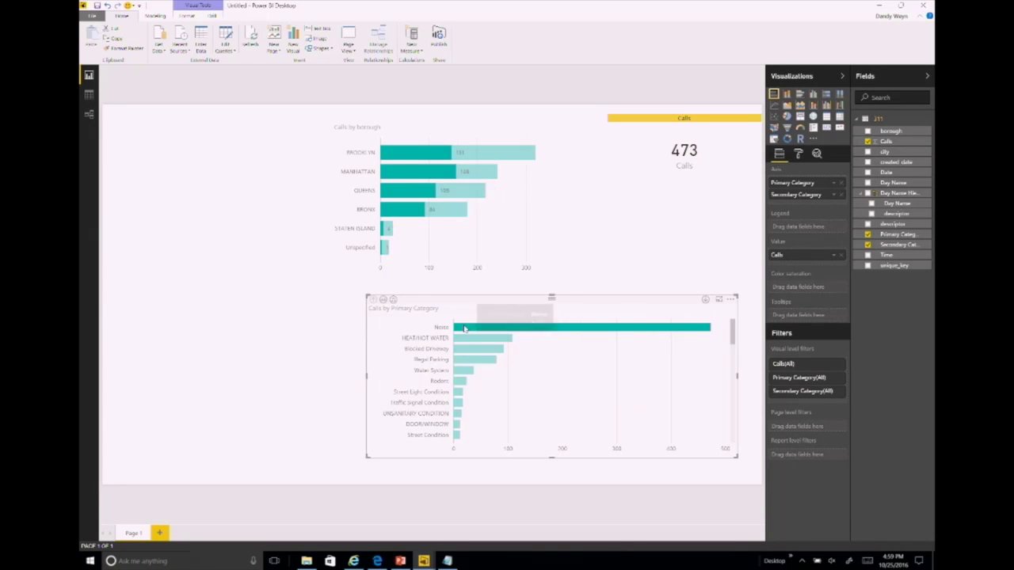
left_click(382, 300)
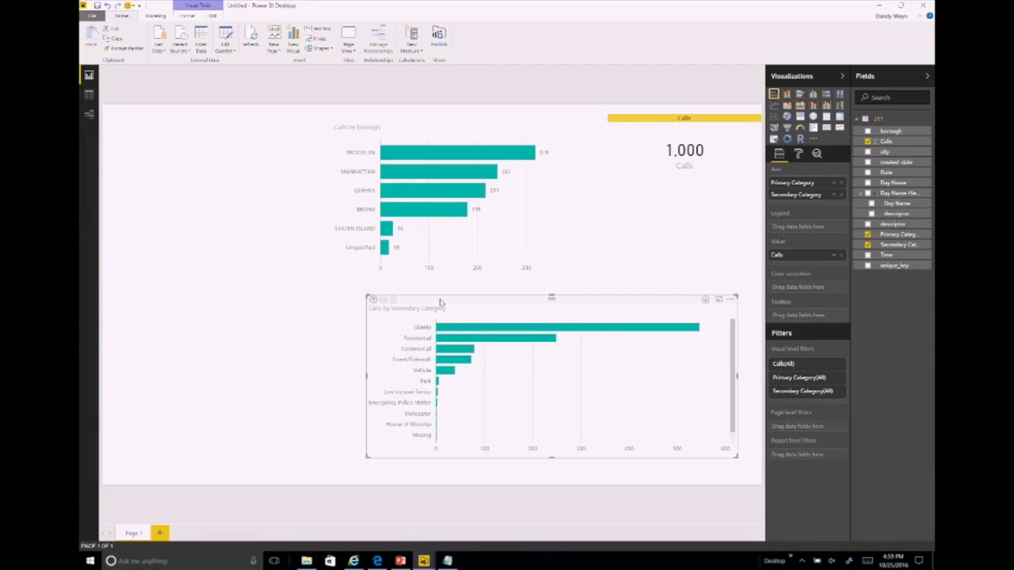
left_click_drag(442, 304, 392, 303)
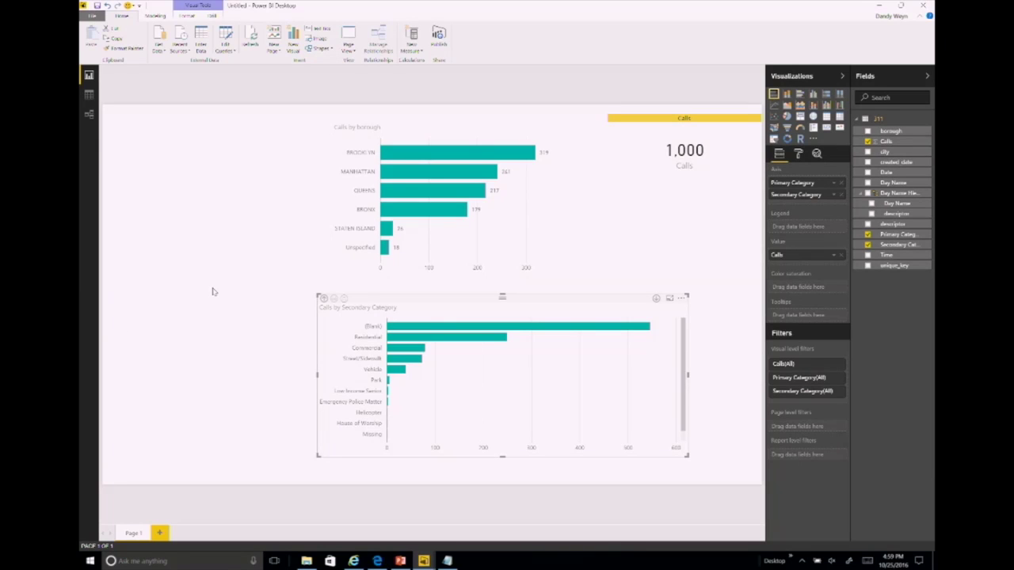
Step: Attempt to insert a photo from the Pictures Photoshoot folder and dismiss the resulting error
left_click(317, 38)
left_click(137, 203)
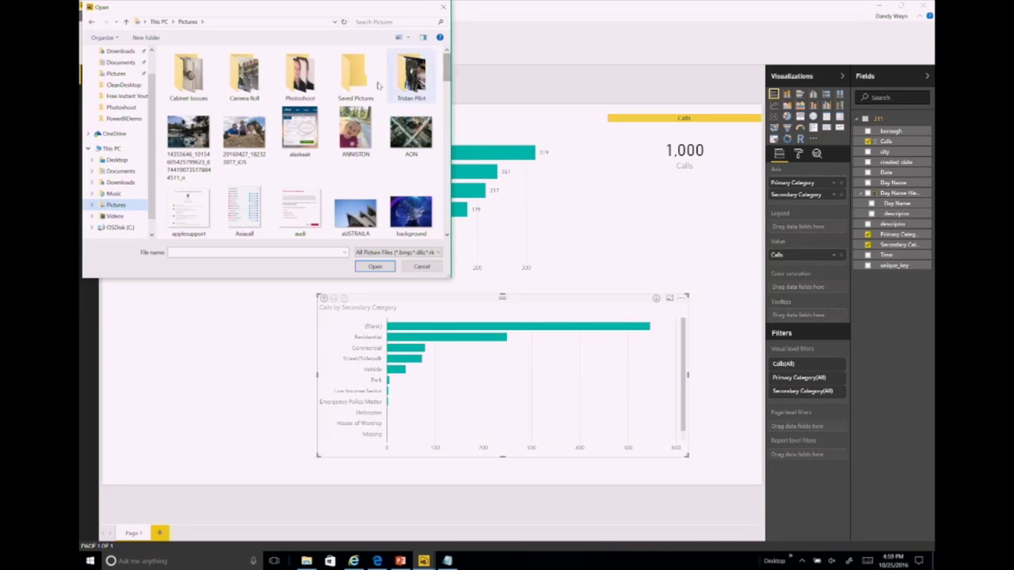
double_click(309, 81)
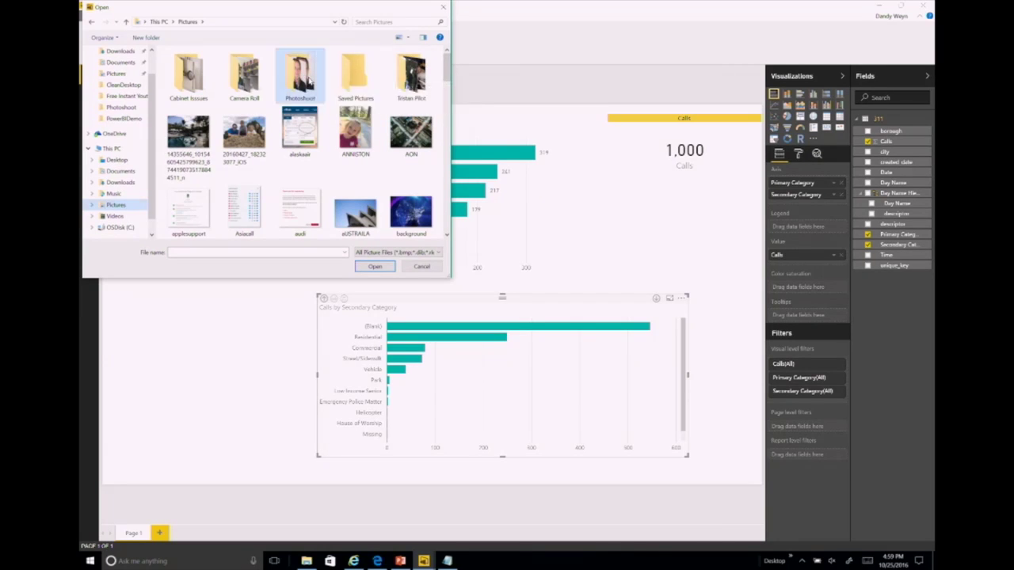
double_click(309, 80)
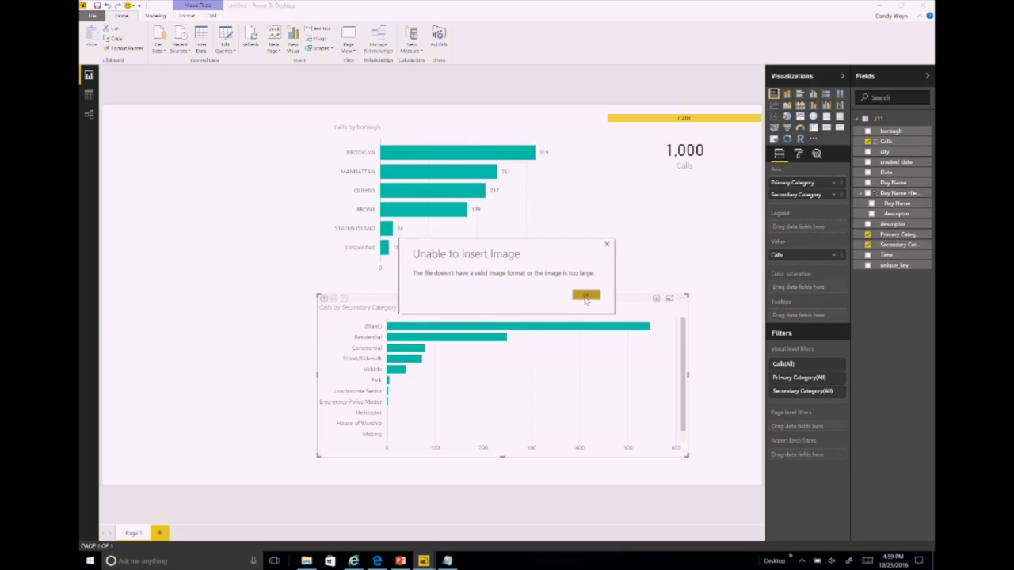
left_click(586, 298)
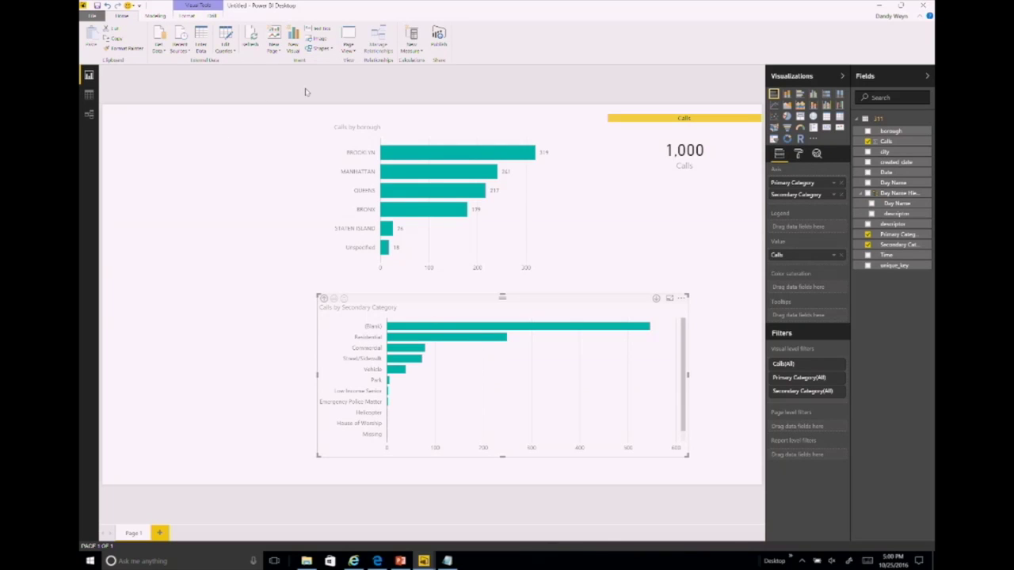
Step: Insert the 'background' picture from the Pictures folder as an image
left_click(317, 39)
left_click(188, 21)
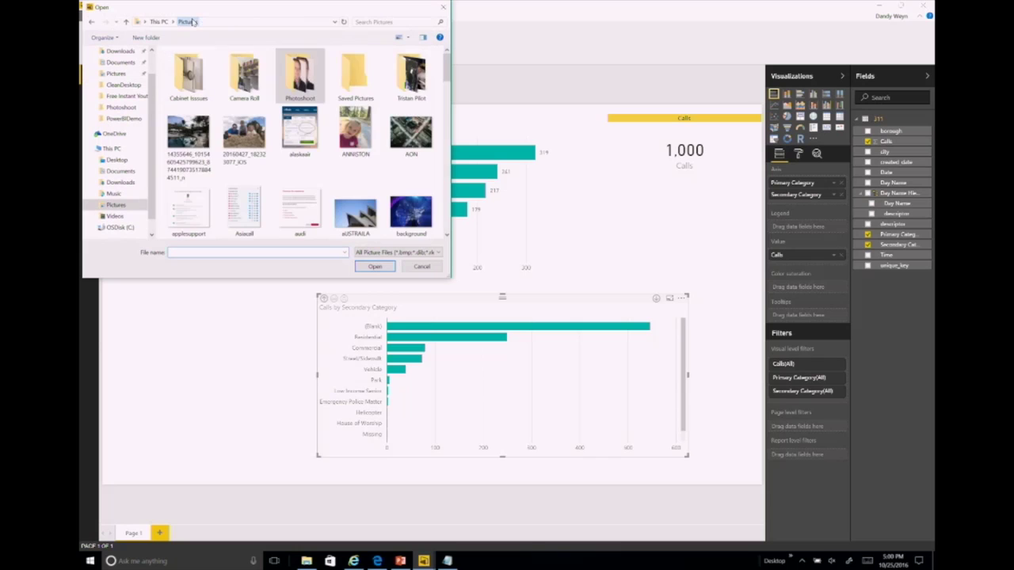
left_click_drag(446, 66, 449, 84)
left_click(412, 101)
left_click(373, 267)
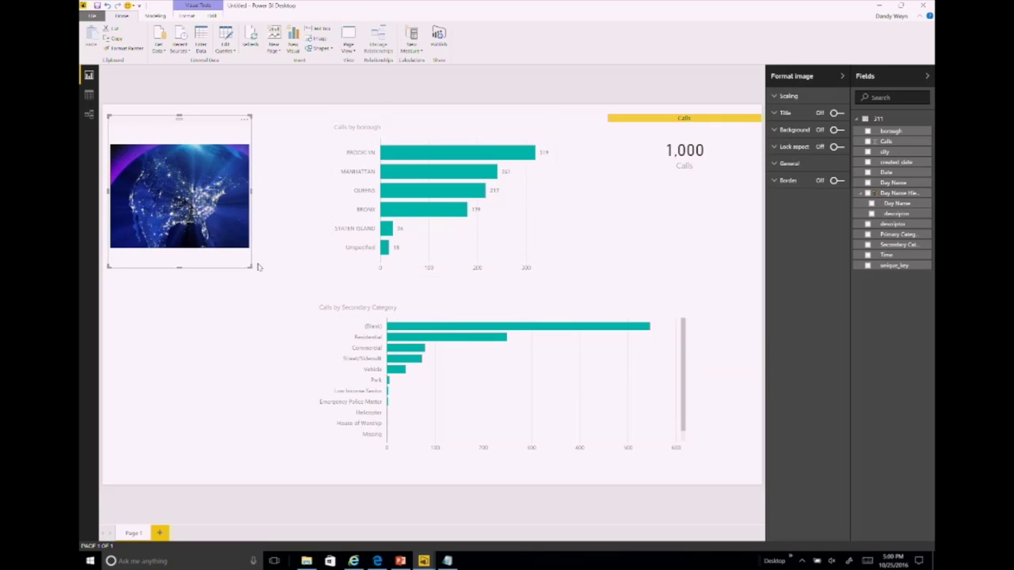
Step: Enlarge the night-map image and add a blank Page 2
left_click_drag(248, 266, 286, 289)
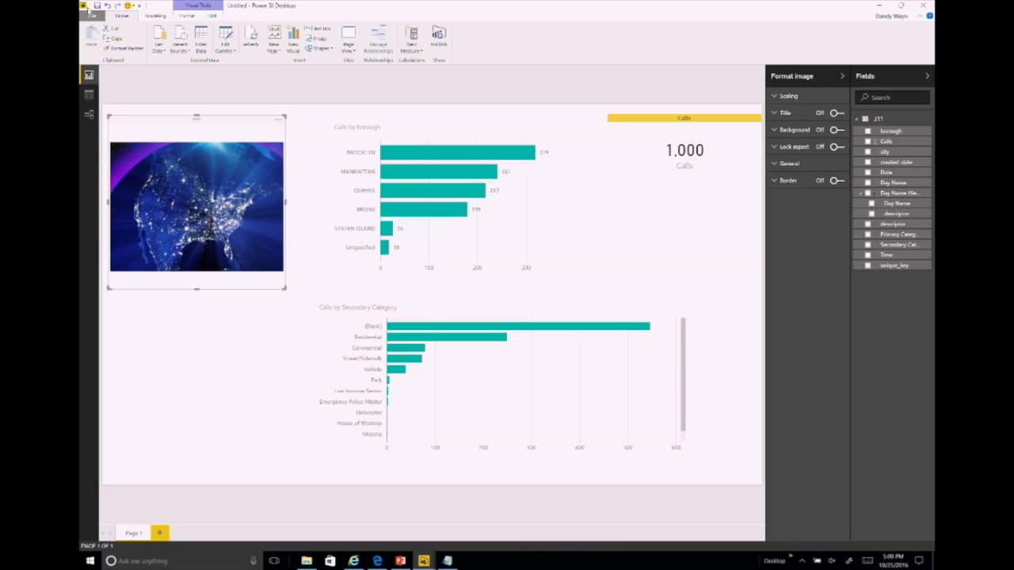
left_click(161, 533)
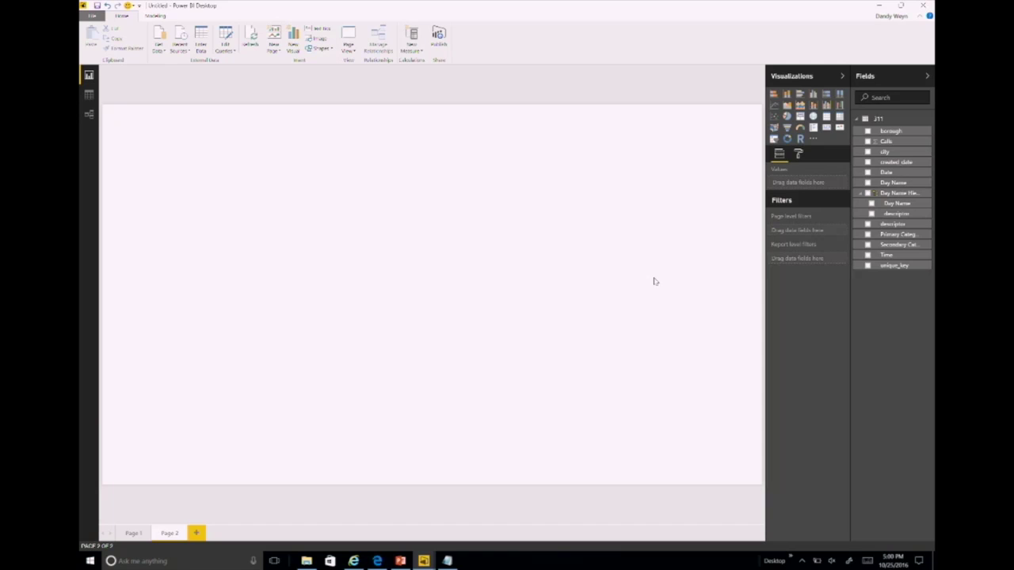
Step: Switch Q&A on in Page 2's Page Information format settings
left_click(798, 156)
left_click(784, 176)
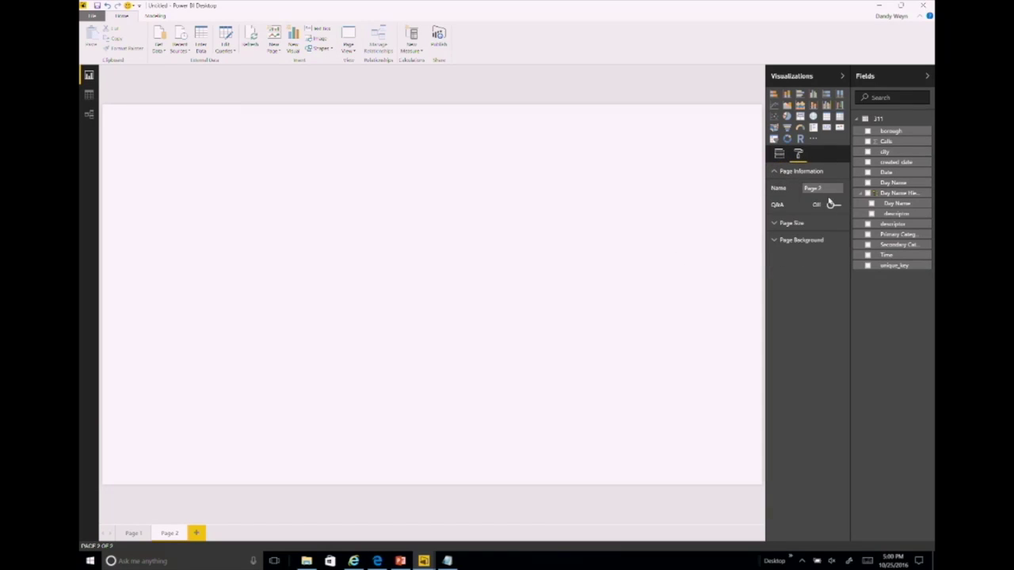
left_click(823, 188)
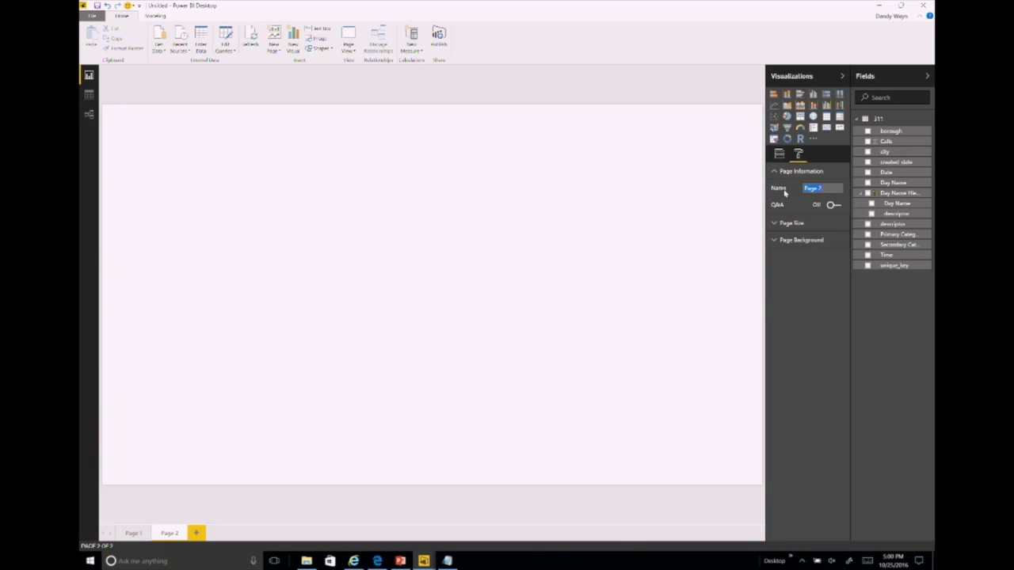
left_click(833, 205)
left_click(833, 205)
left_click(832, 205)
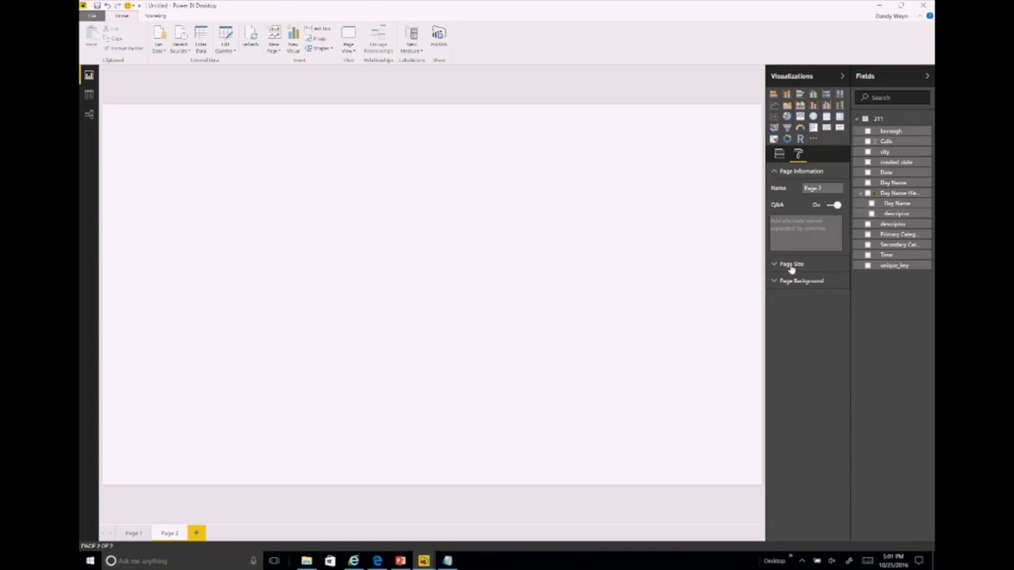
Step: Keep Page 2's page size type at 16:9 and return to Page 1
left_click(741, 328)
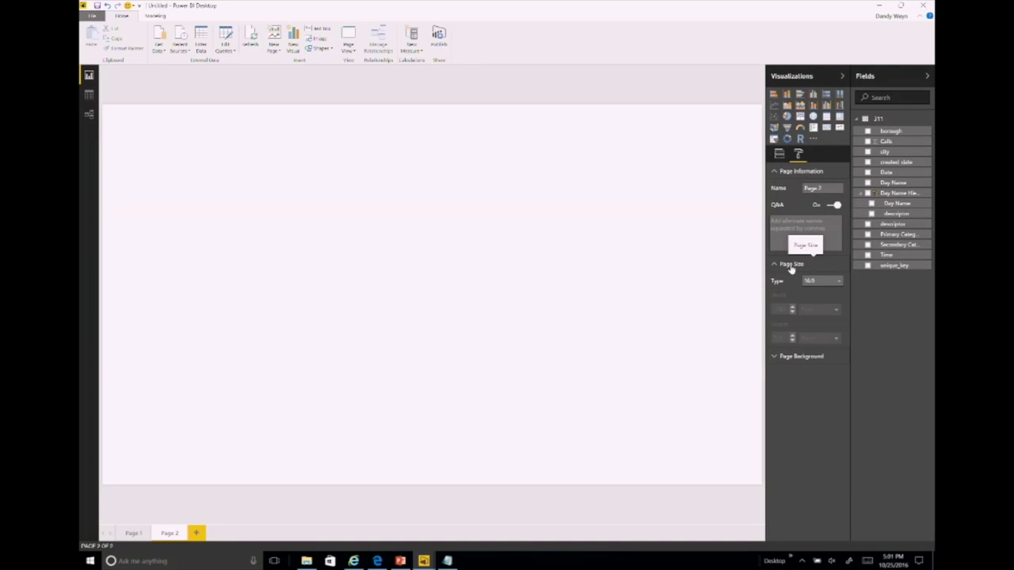
left_click(819, 281)
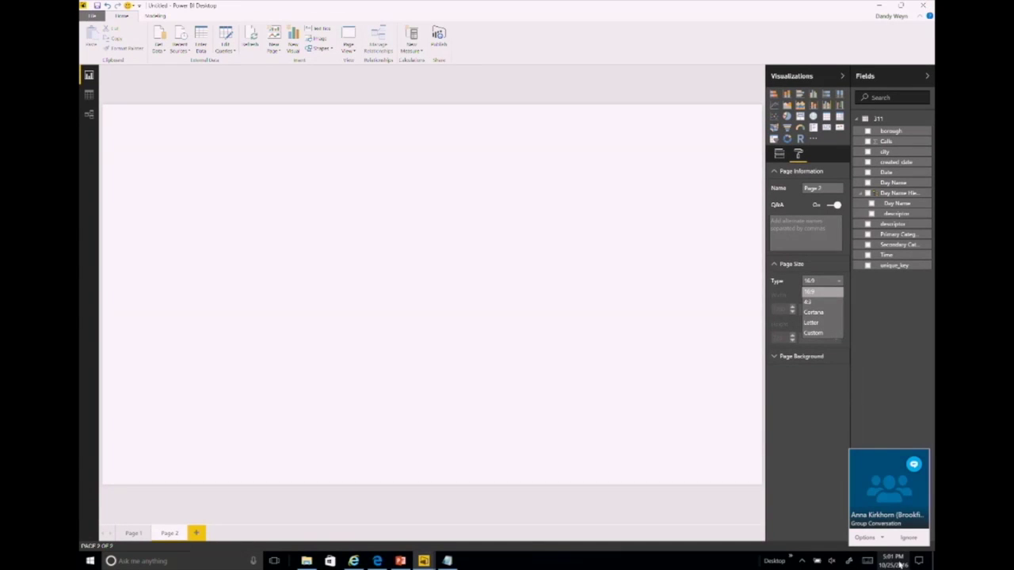
left_click(903, 540)
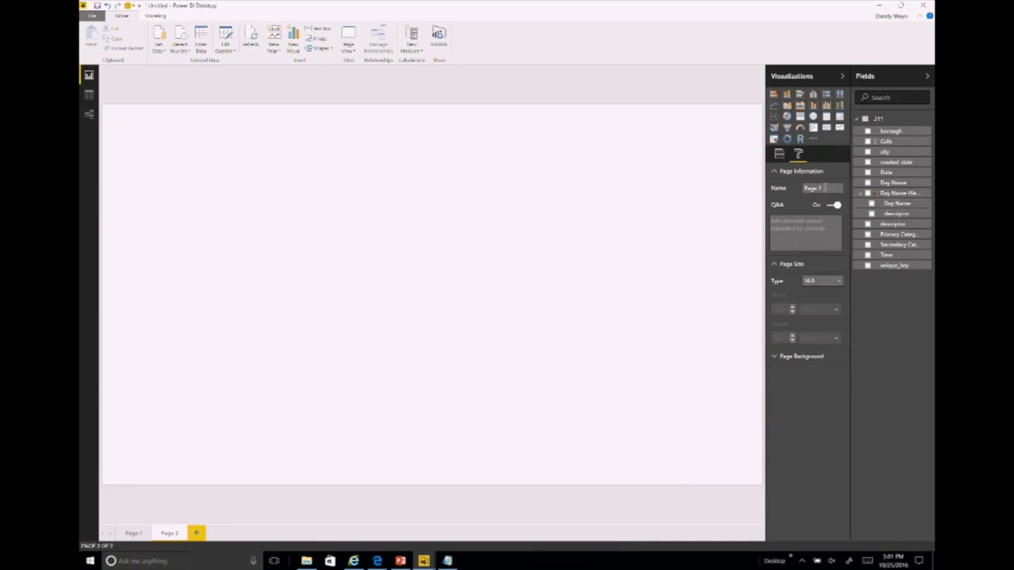
left_click(836, 282)
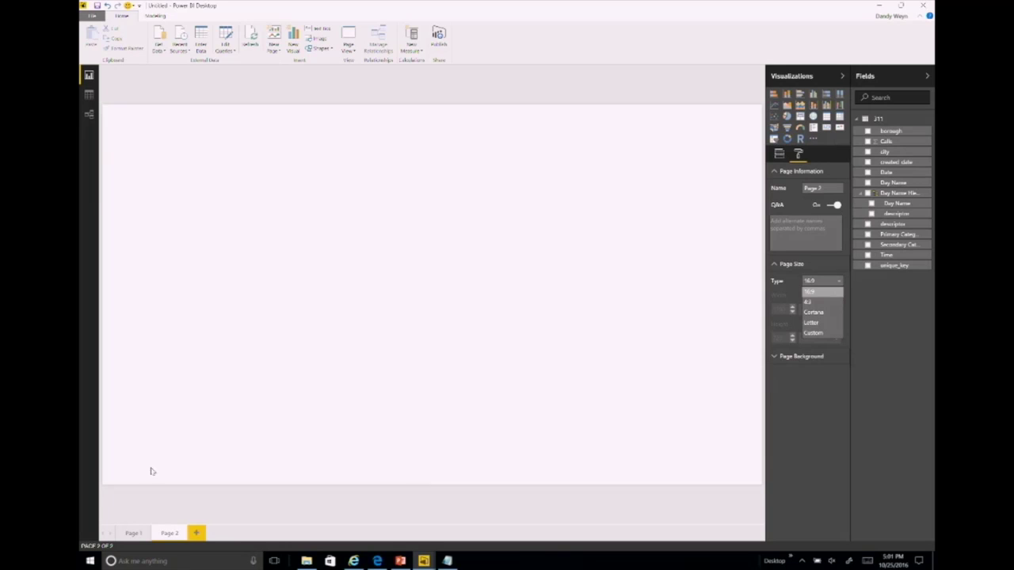
left_click(133, 533)
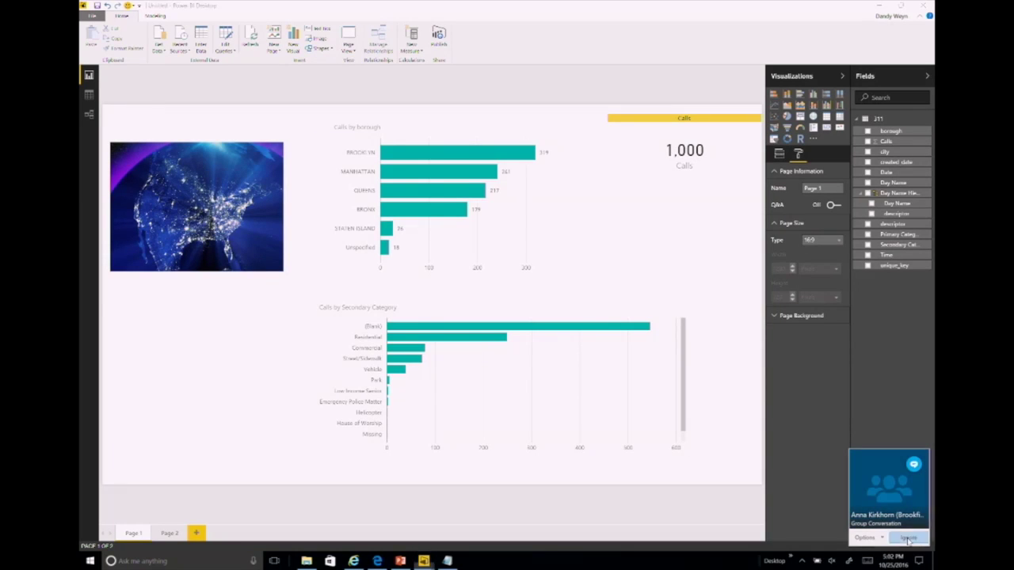
left_click(911, 539)
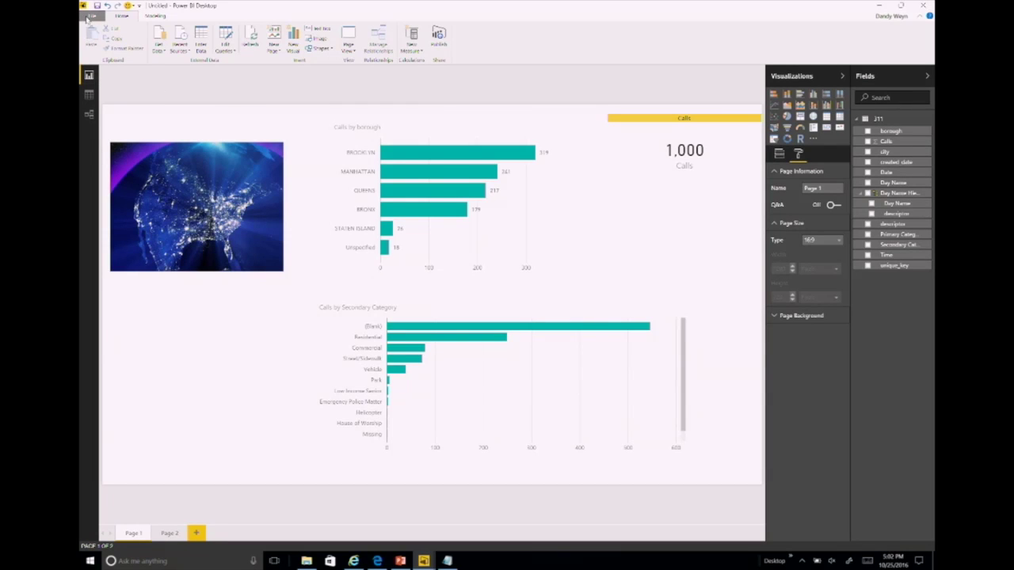
Step: Start File > Publish to Power BI, saving the report as PBIDEMAUCKLAND first
left_click(89, 17)
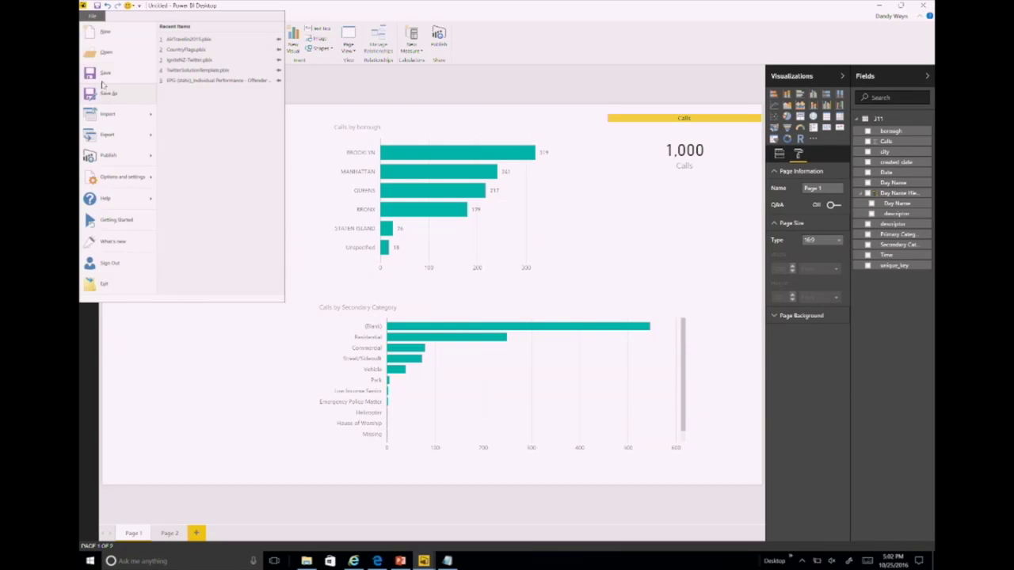
mouse_move(118, 155)
left_click(203, 48)
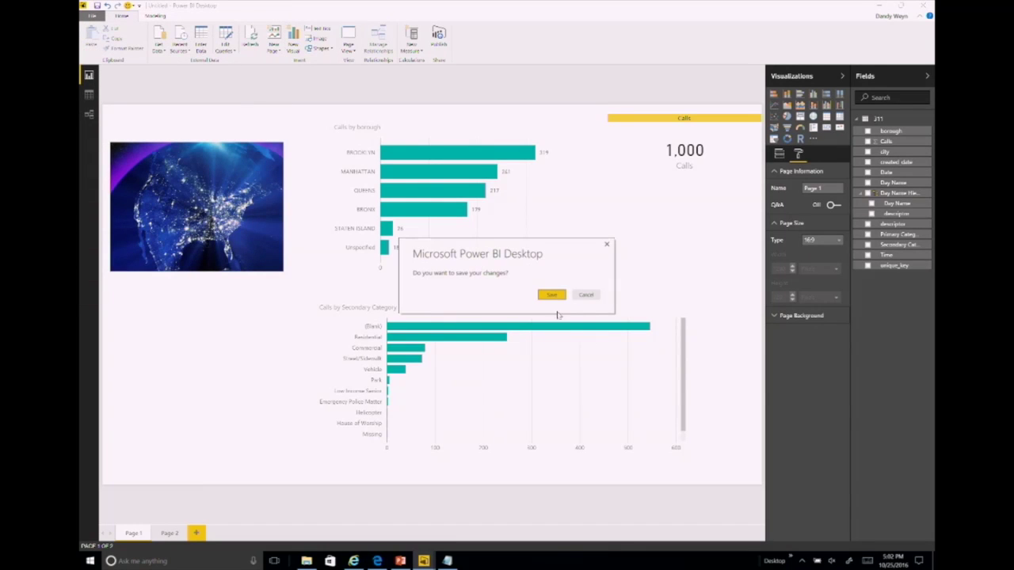
left_click(545, 297)
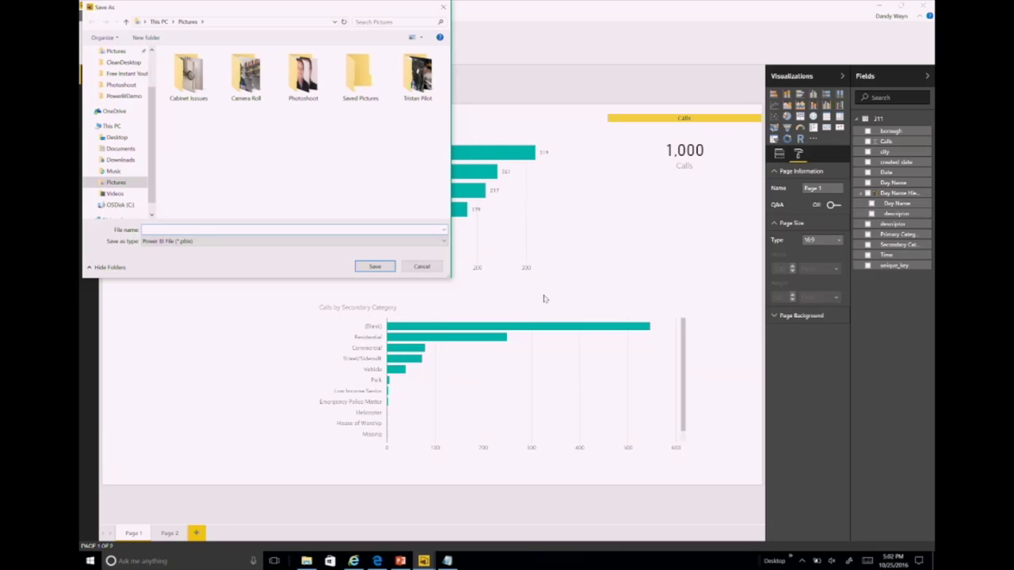
type("PBIDEMAO")
key("BackSpace")
type("UCKLAND")
left_click(379, 267)
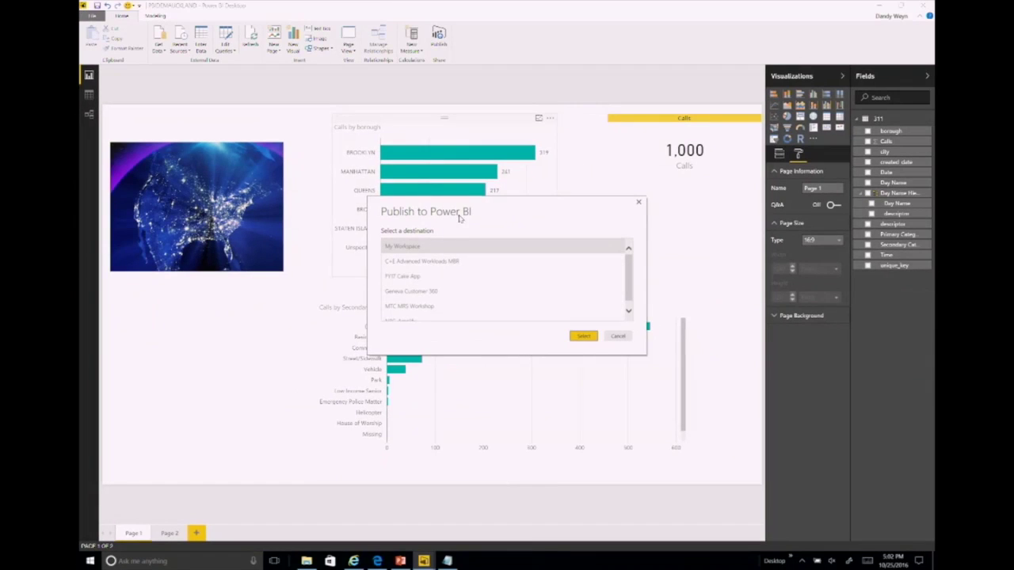
Step: Publish to My Workspace and choose Get Quick Insights from the success dialog
left_click(583, 336)
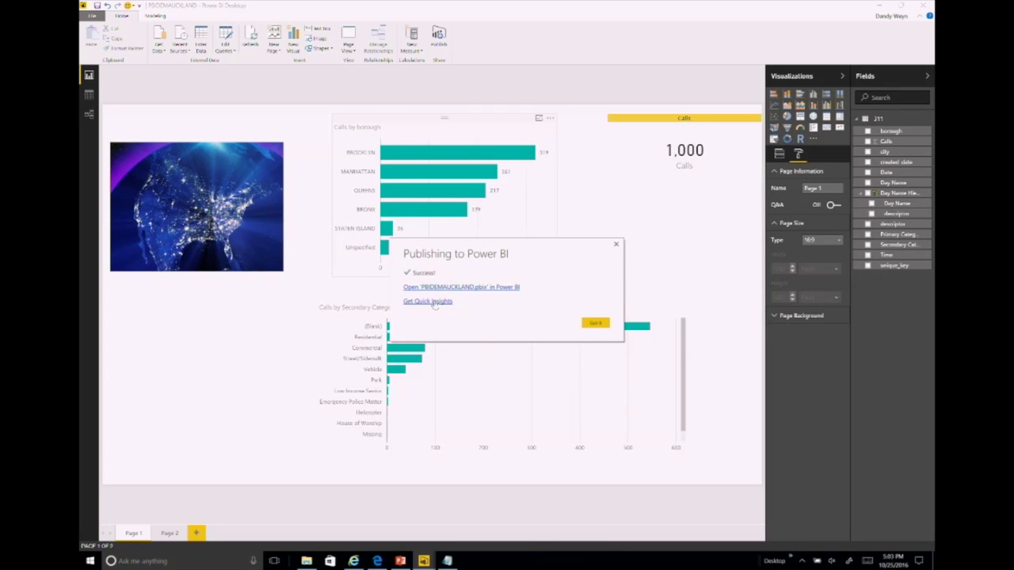
left_click(431, 302)
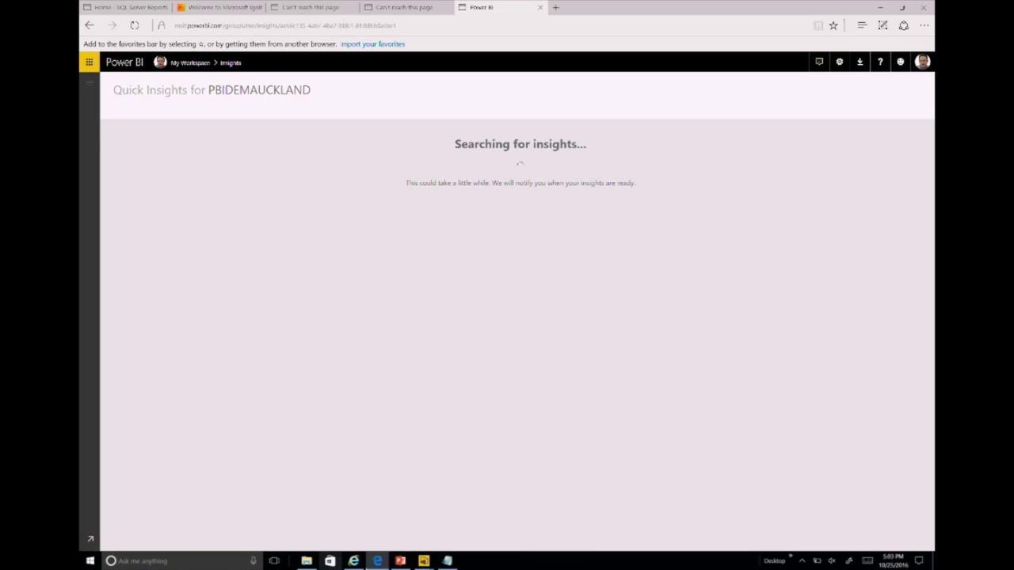
Step: Wait while Quick Insights for PBIDEMAUCKLAND searches for insights in the browser
mouse_move(416, 563)
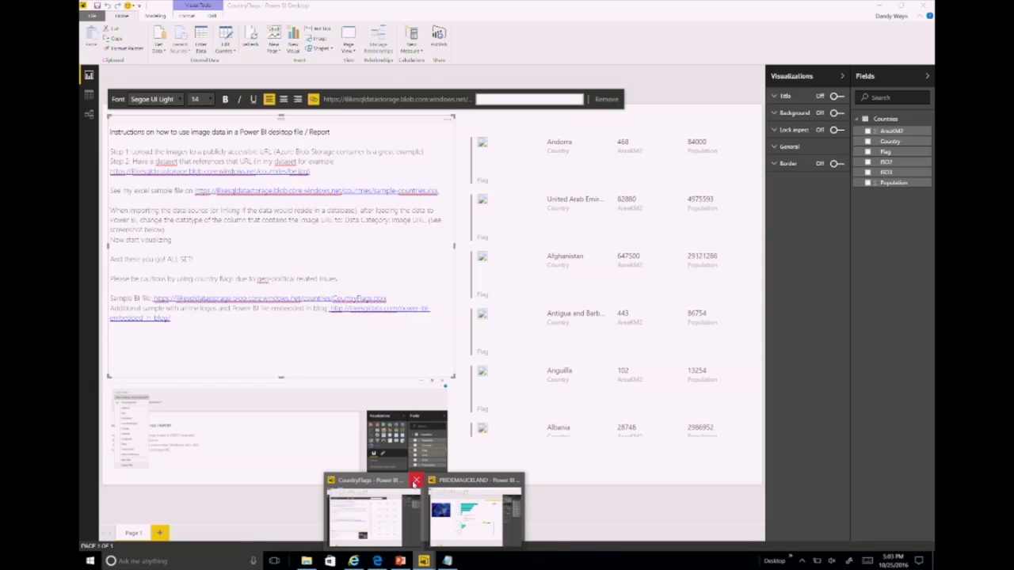
Step: Open the recent AirTravels2015 report in Power BI Desktop
left_click(392, 485)
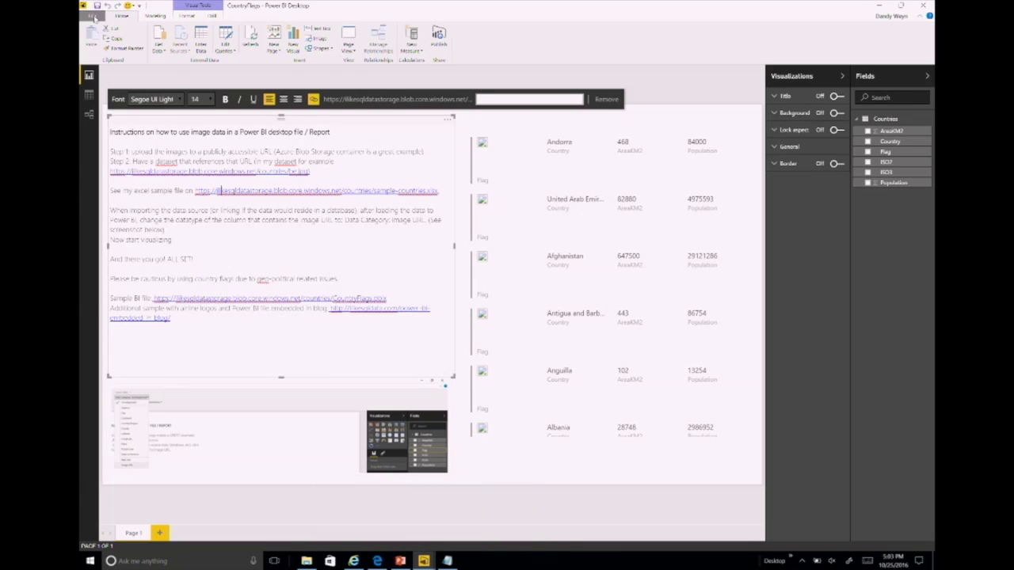
left_click(93, 16)
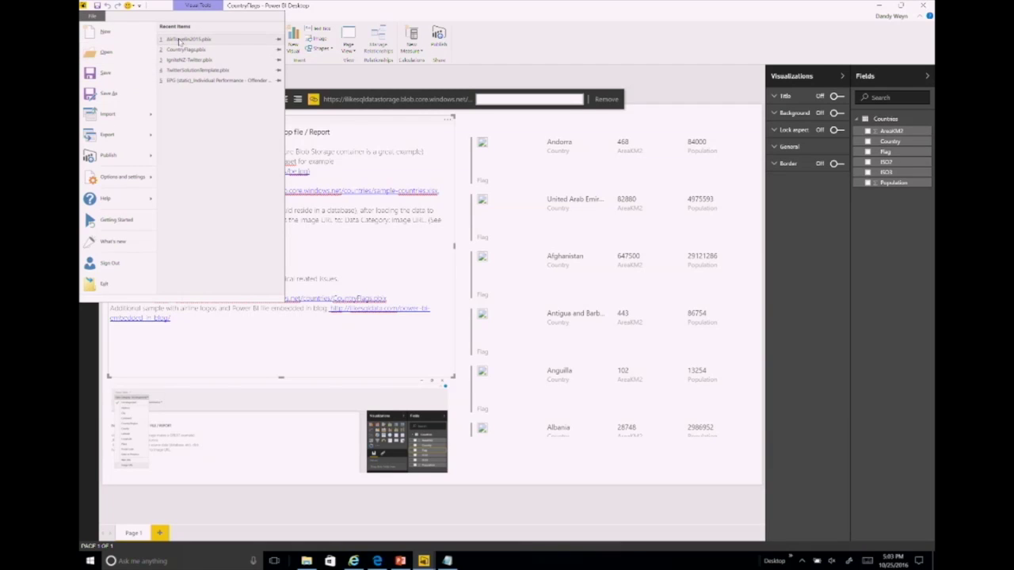
key("Escape")
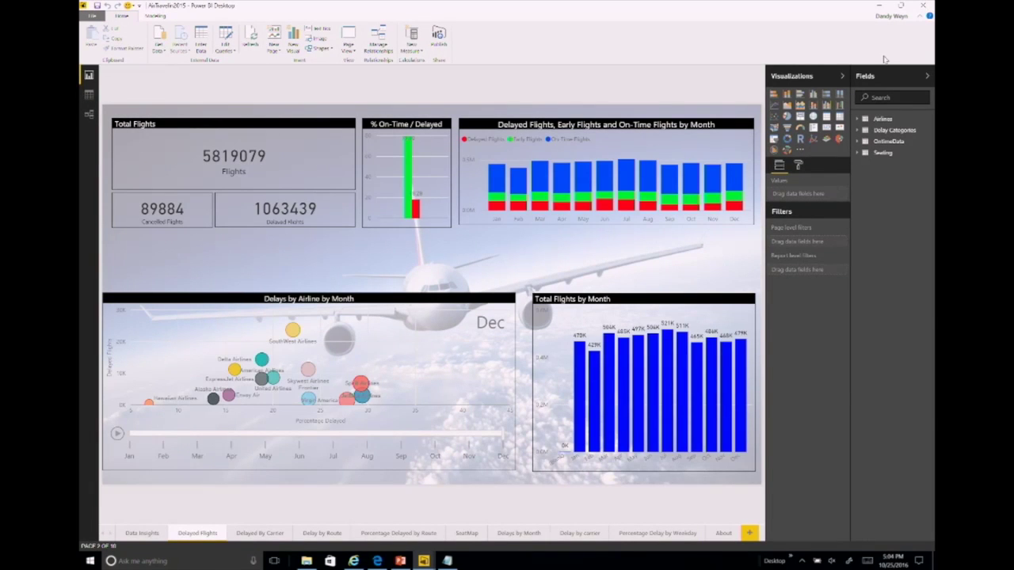
Step: Collapse the Visualizations and Fields panes and play the airline delays-by-month animation
left_click(843, 77)
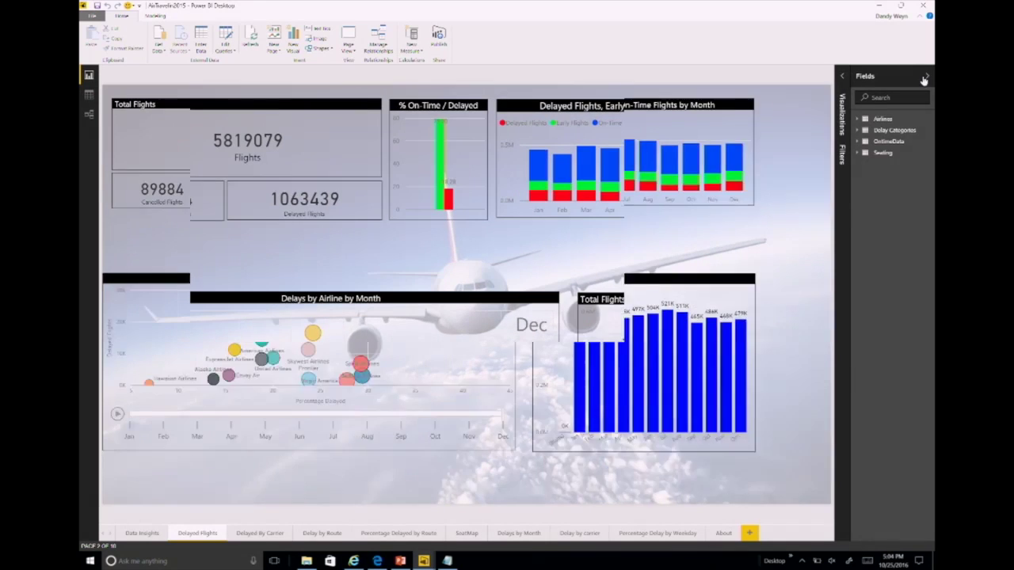
left_click(927, 75)
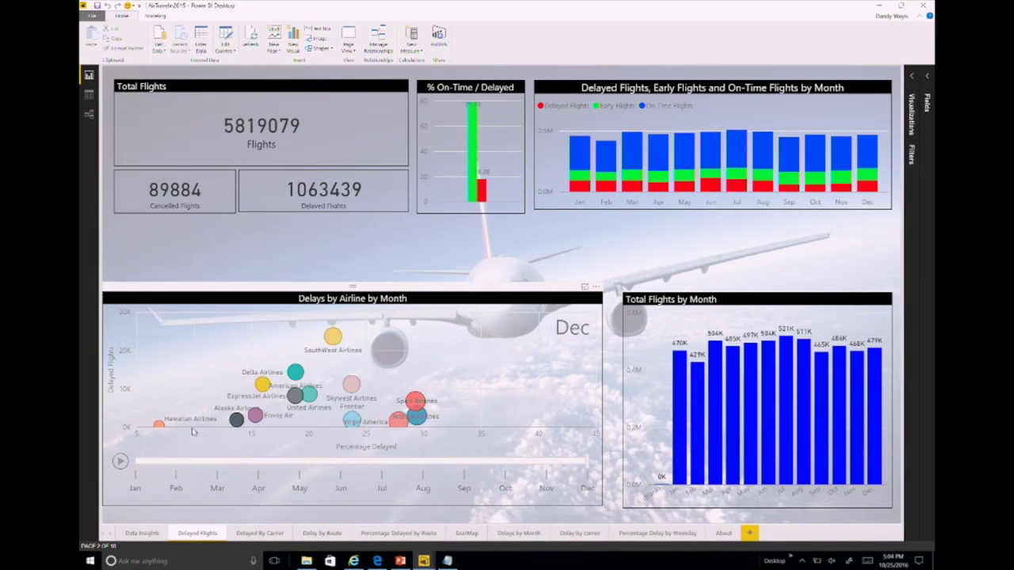
left_click(120, 462)
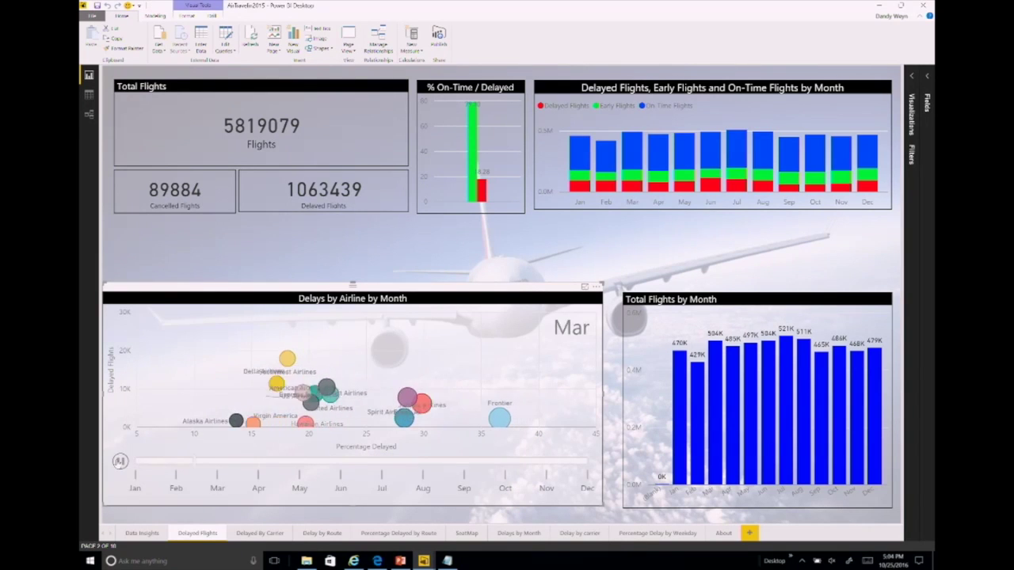
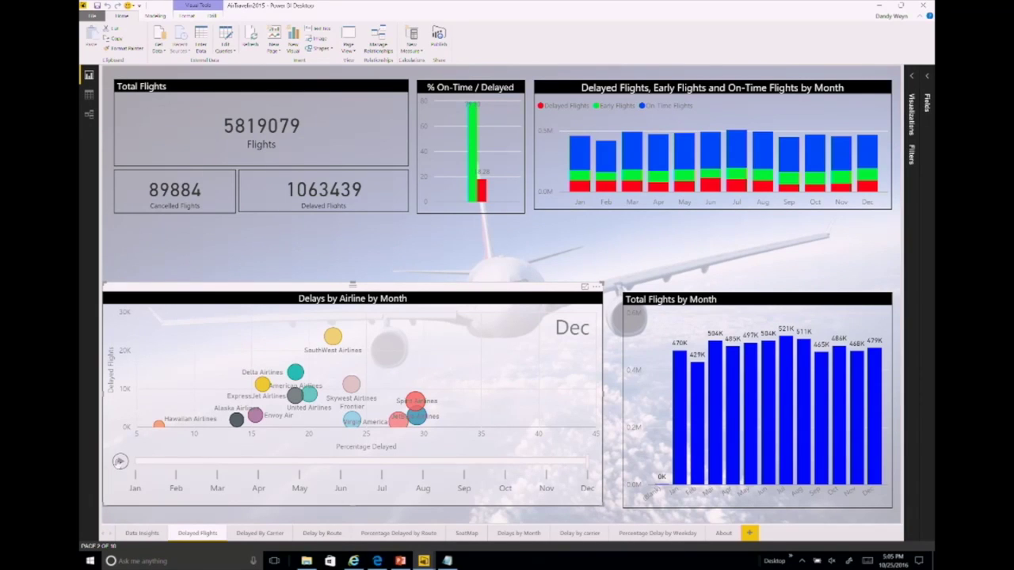
Step: Go from the Delayed By Carrier page to the Delay by Route page of AirTravelin2015
left_click(233, 536)
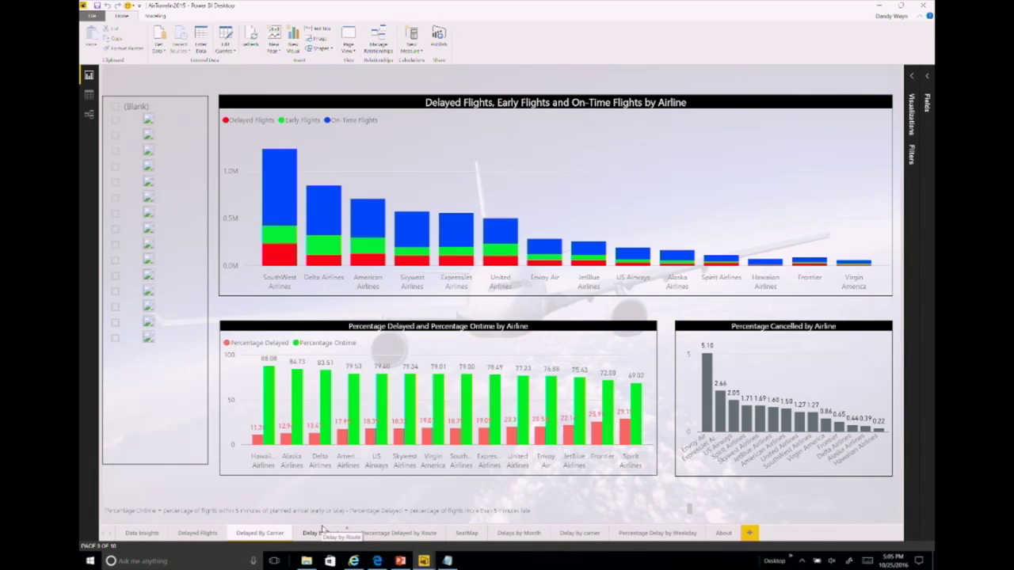
left_click(322, 531)
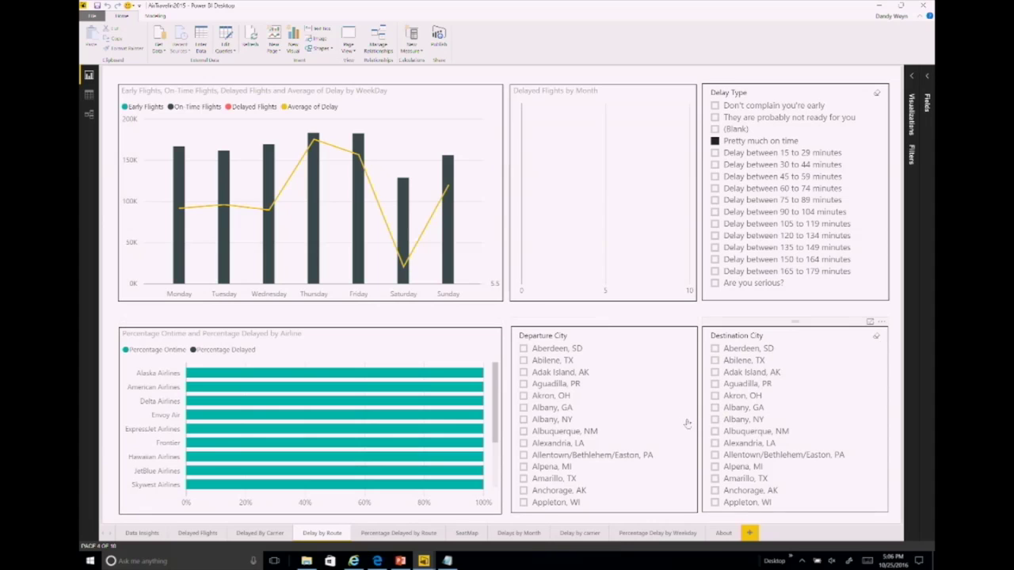
Step: Filter route delays to Charlotte, NC to Boston, MA flights, then view the SeatMap page
left_click_drag(691, 355, 690, 420)
left_click(523, 449)
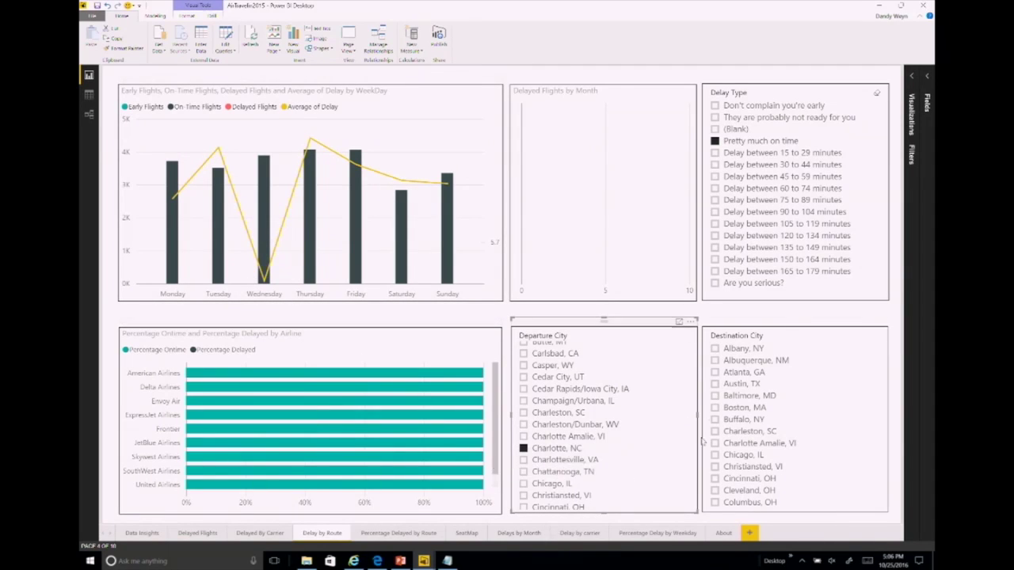
left_click(716, 409)
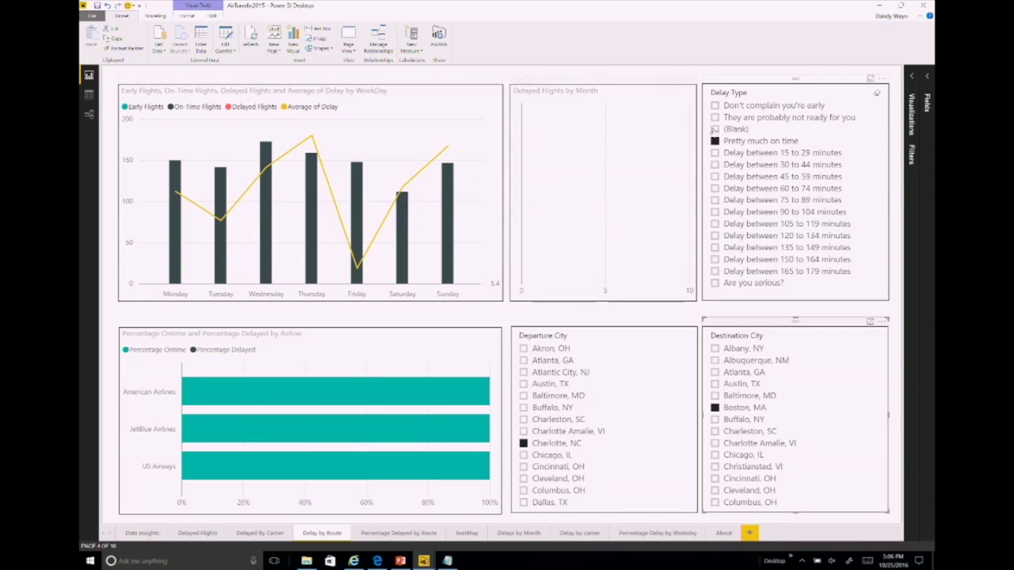
left_click(714, 140)
left_click(877, 95)
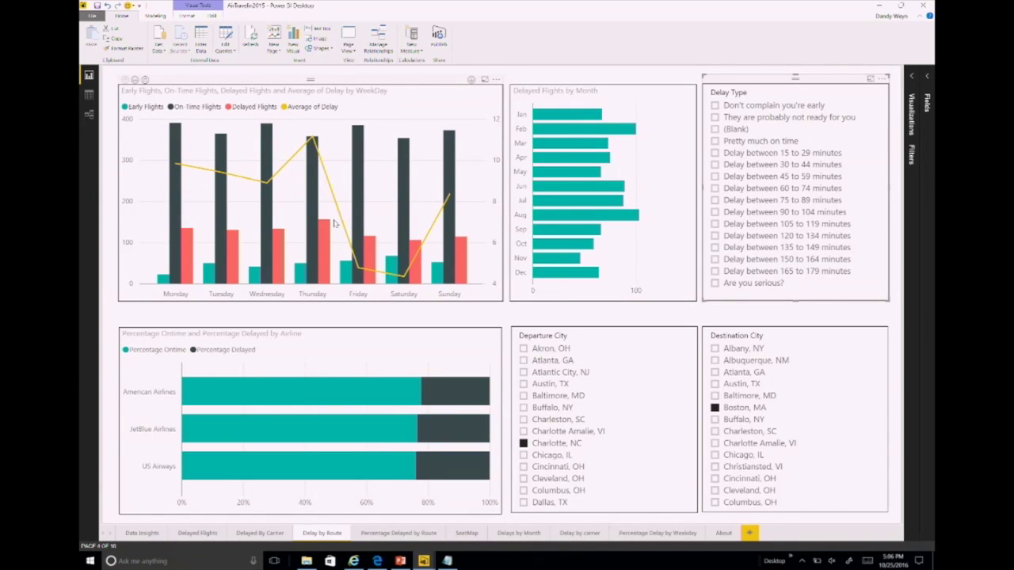
mouse_move(324, 247)
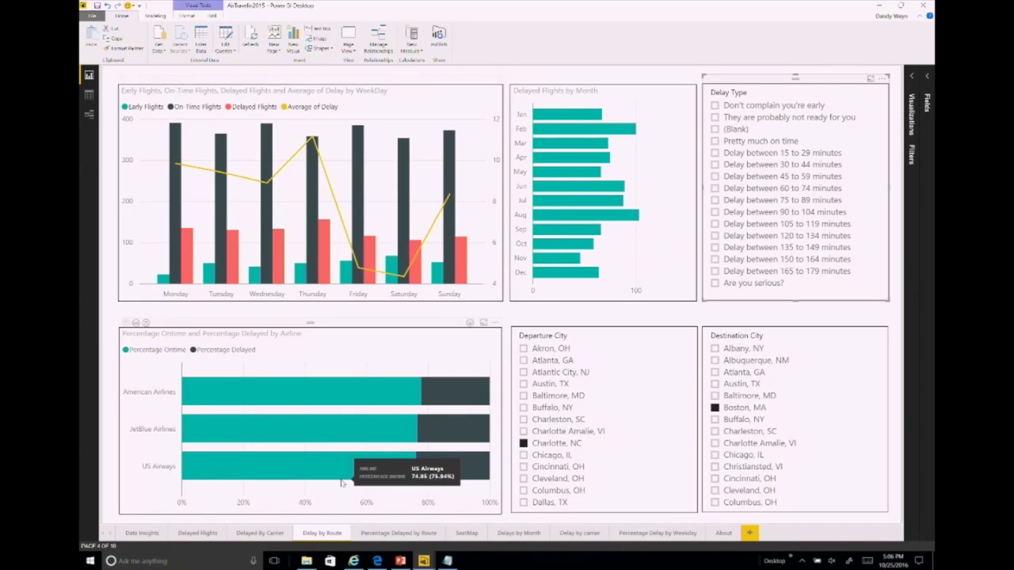
left_click(463, 535)
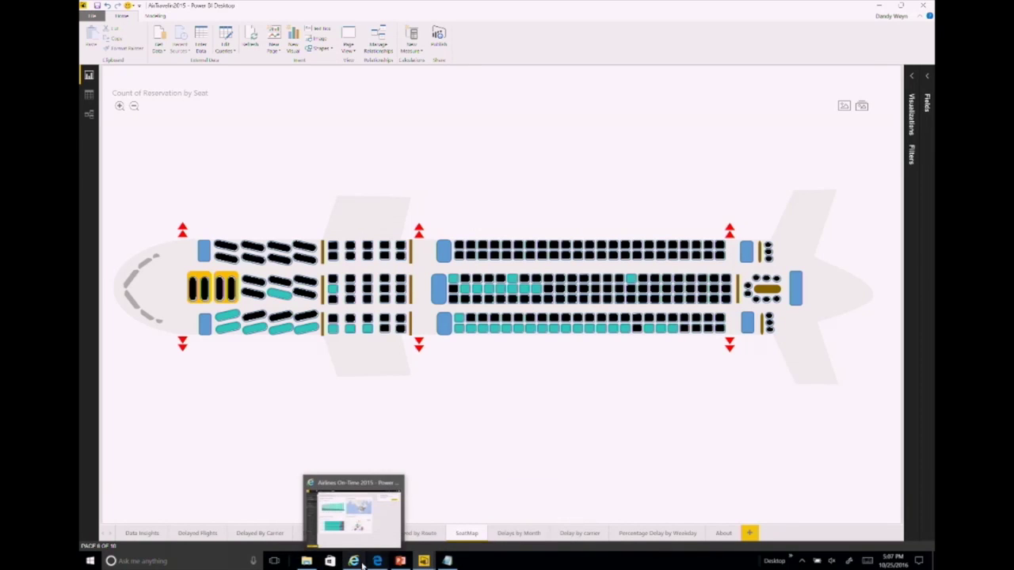
Step: Switch to the Airlines On-Time 2015 dashboard in the browser
left_click(355, 561)
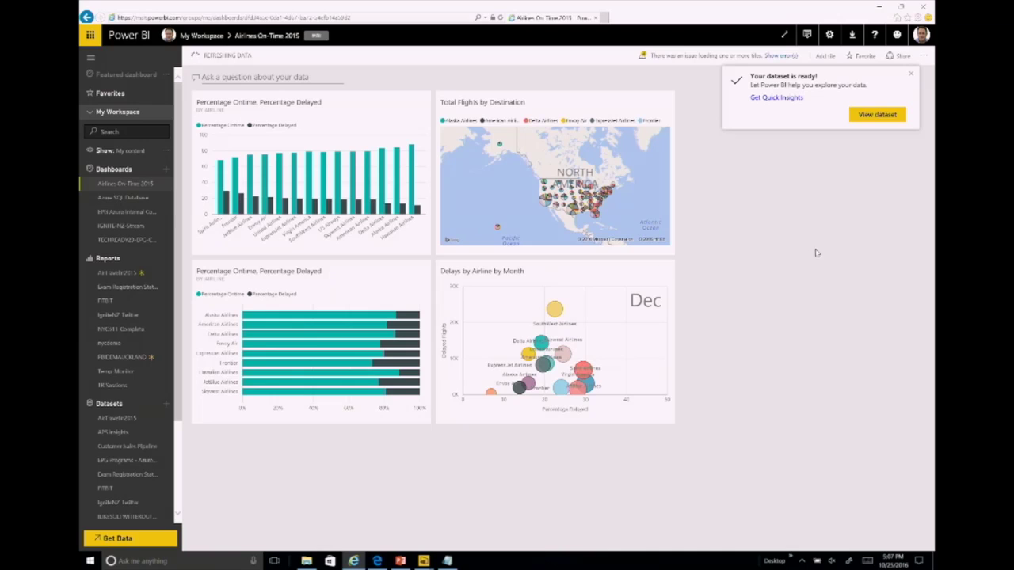
Step: Dismiss the dataset-ready notice and briefly enter and leave Q&A
left_click(911, 76)
left_click(242, 77)
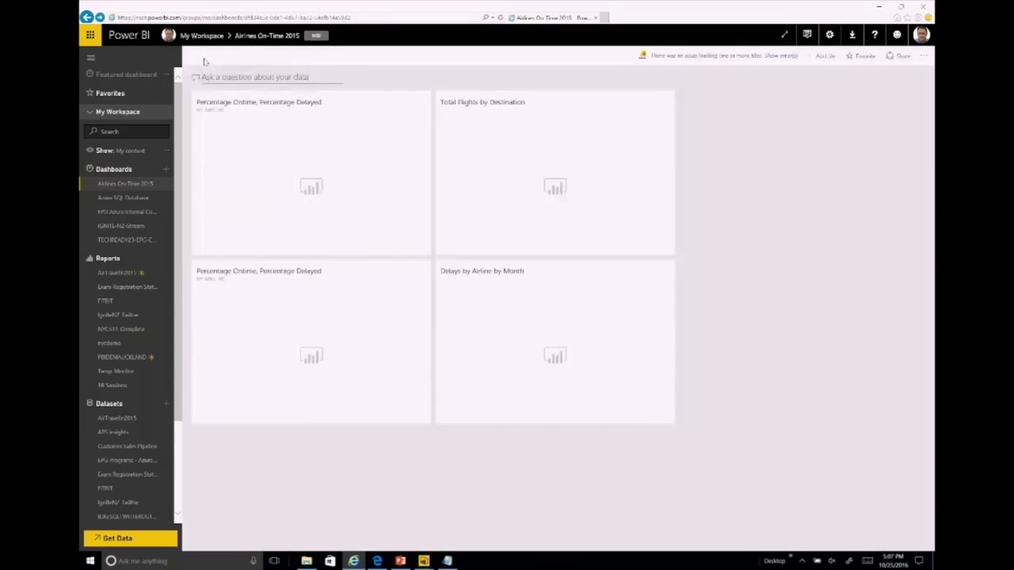
left_click(203, 57)
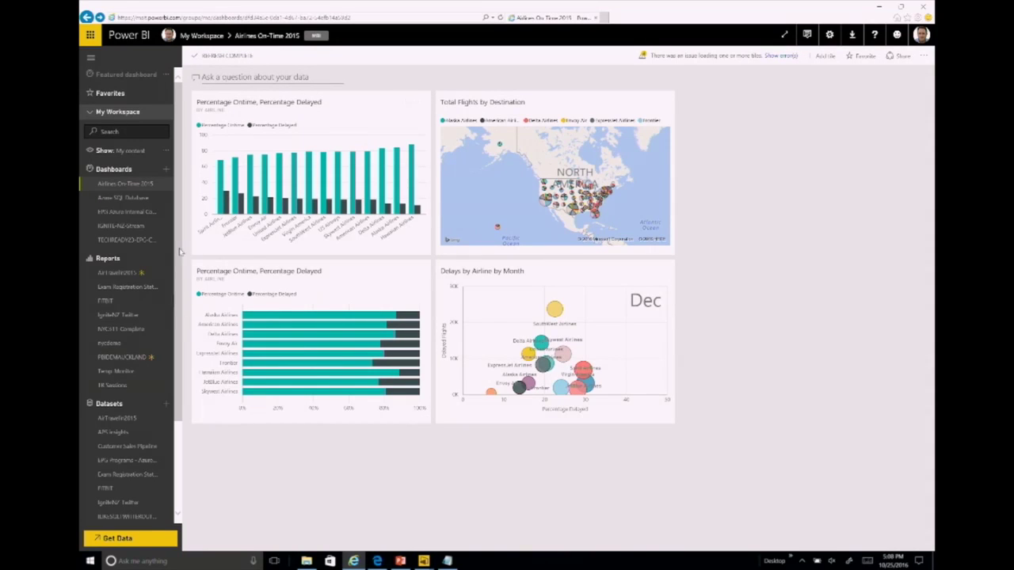
Step: Open the AirTravelin2015 report from the Reports list in the navigation pane
scroll(182, 264, "down", 1)
scroll(182, 264, "down", 2)
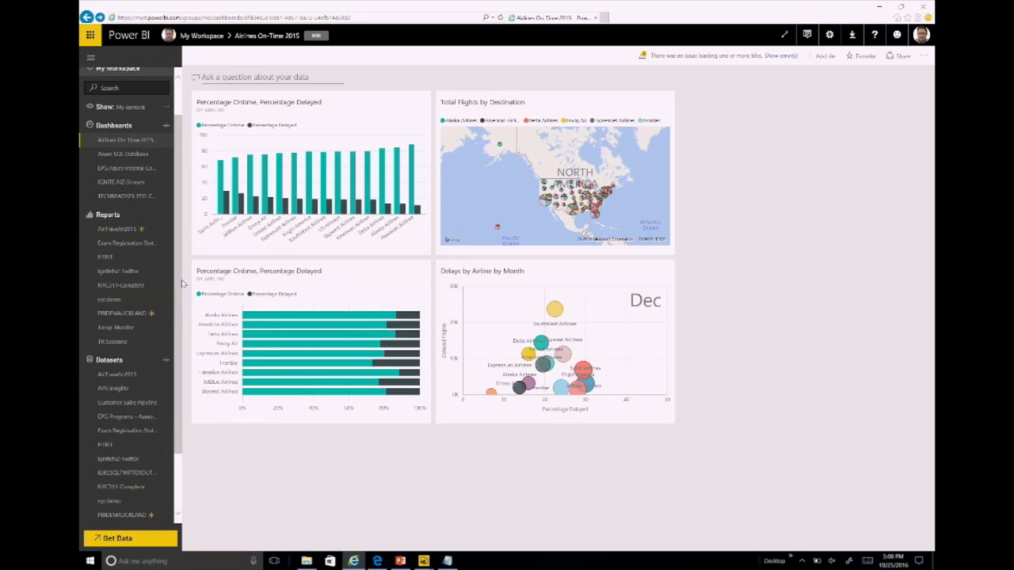
scroll(111, 253, "up", 1)
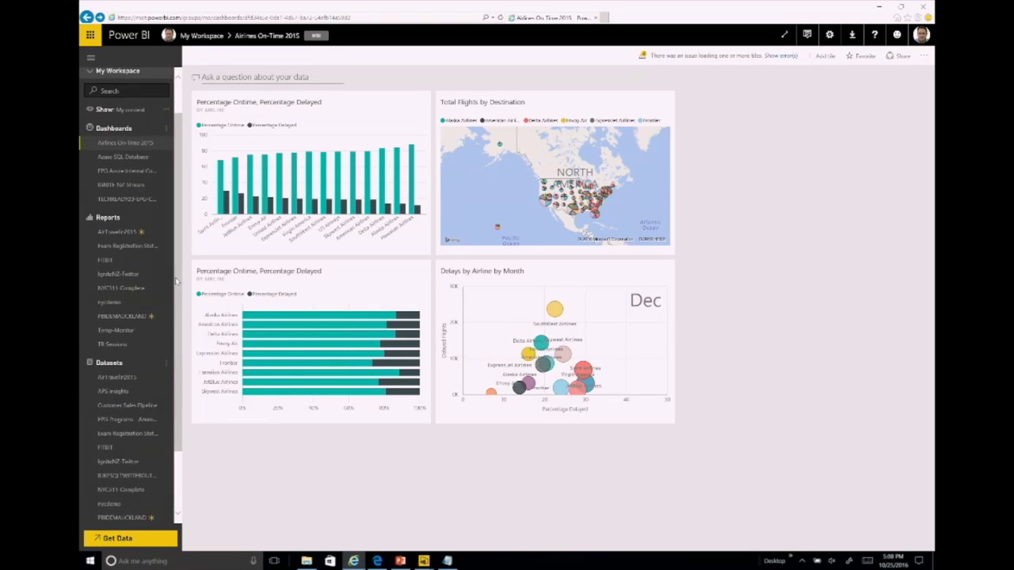
left_click(105, 232)
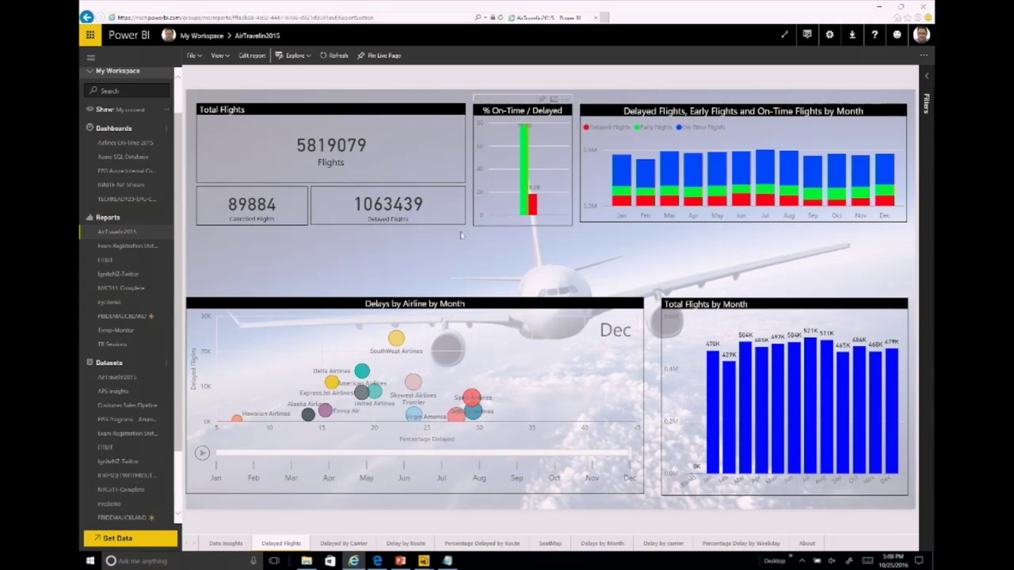
Step: Return to the Airlines On-Time 2015 dashboard and bring up its Q&A box
left_click(129, 143)
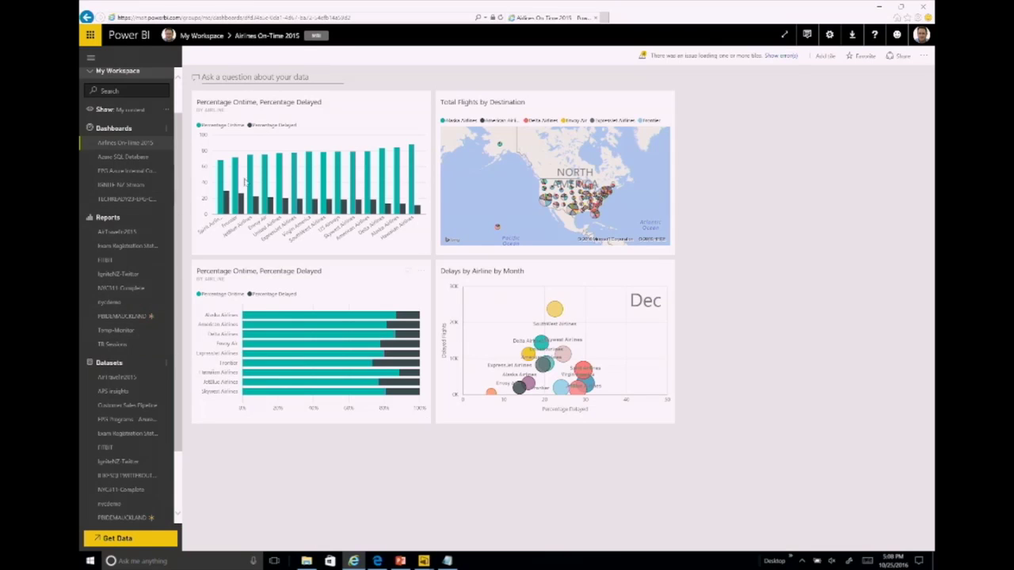
left_click(228, 76)
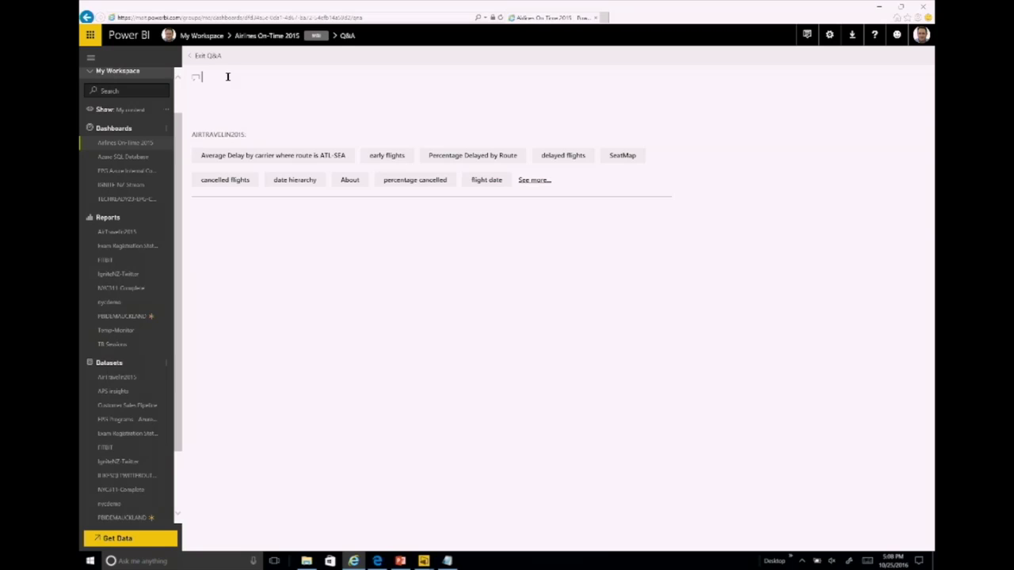
Step: Ask 'Average Delay by carrier where route is ATL-SEA' and extend it with 'by weekday'
left_click(263, 158)
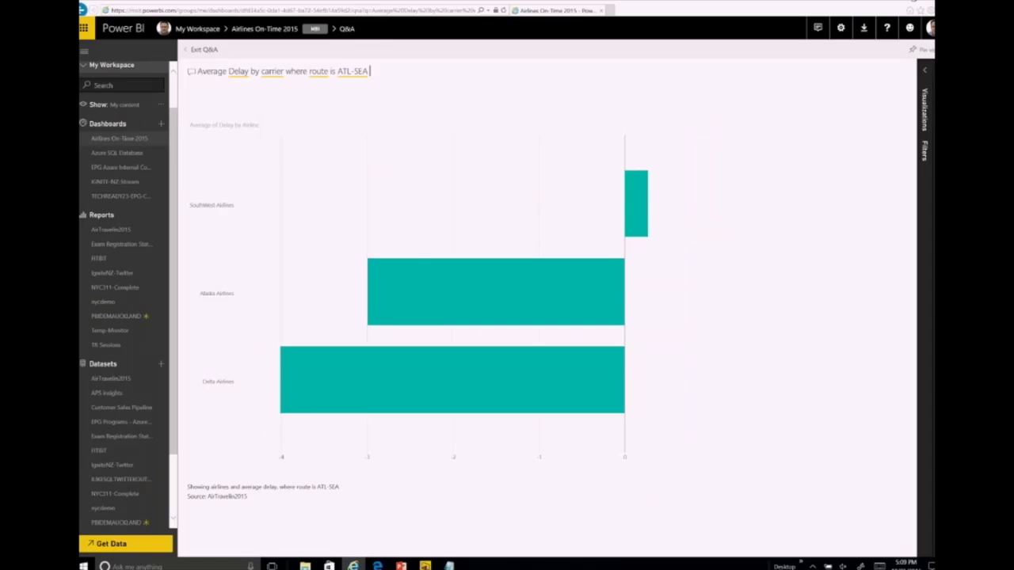
mouse_move(641, 193)
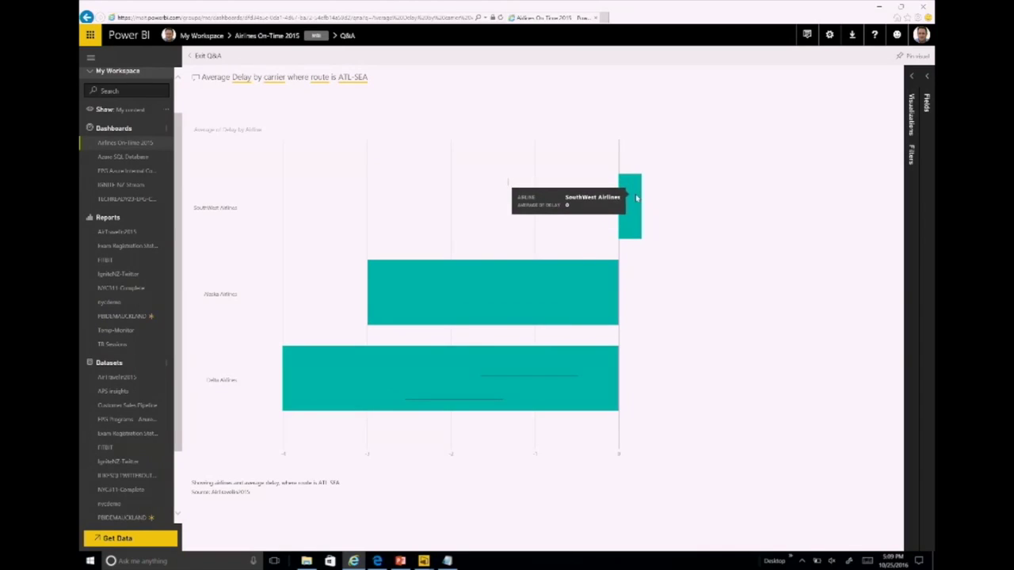
mouse_move(407, 315)
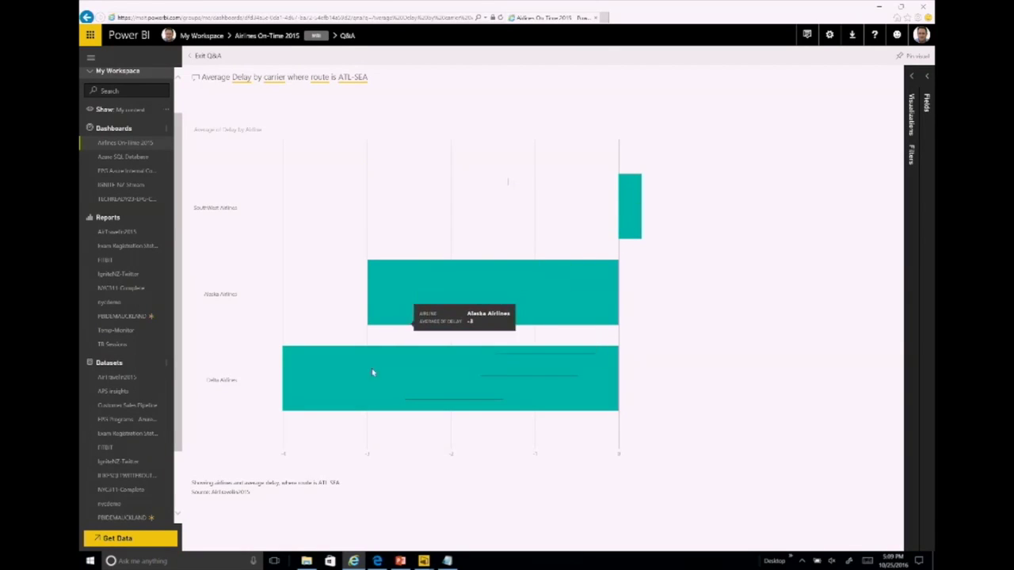
mouse_move(352, 405)
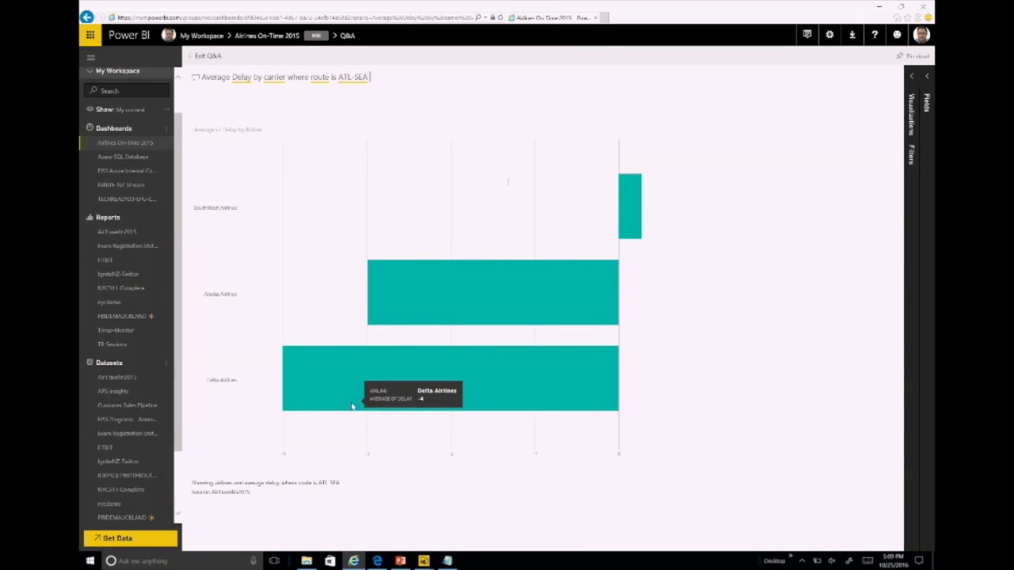
type("by weekday")
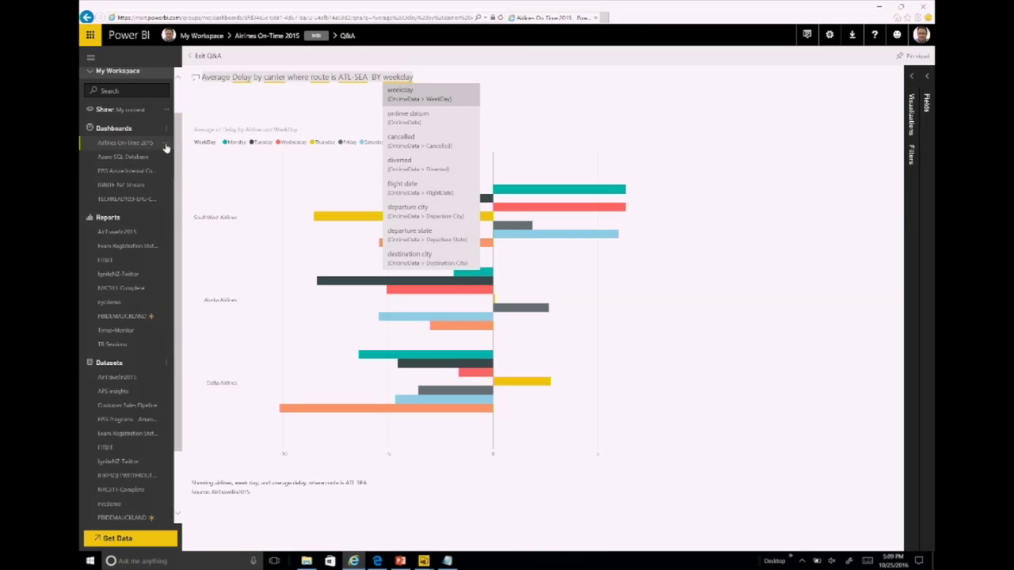
left_click(166, 147)
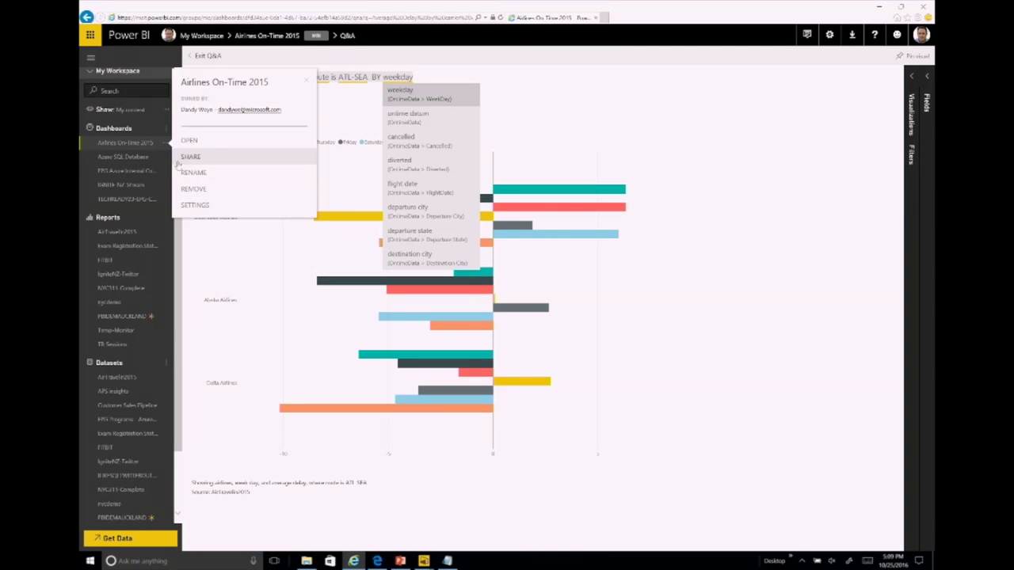
Step: Check the Airlines On-Time 2015 share Access list, showing two viewers, then close sharing
left_click(196, 162)
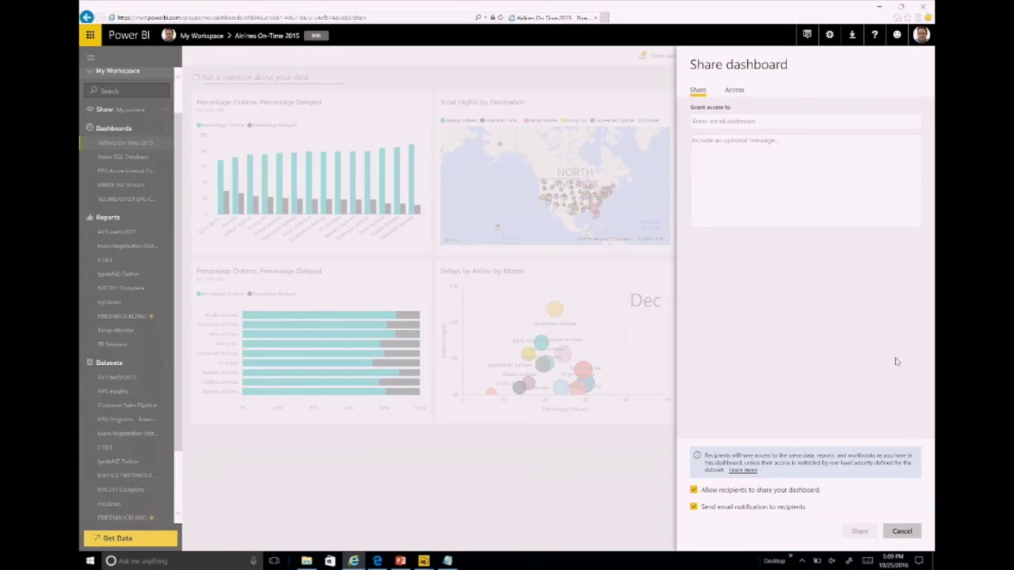
left_click(737, 90)
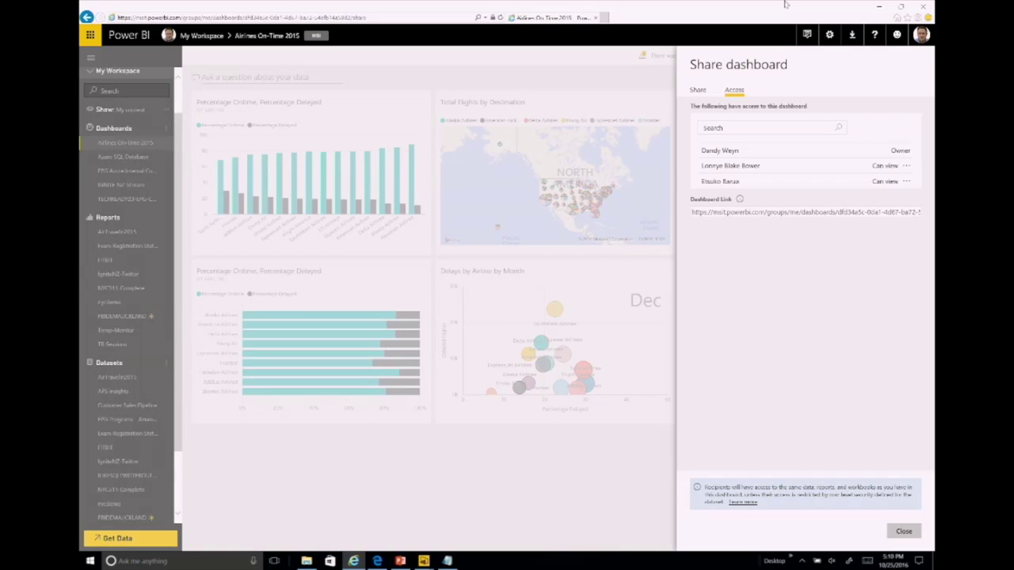
left_click(916, 534)
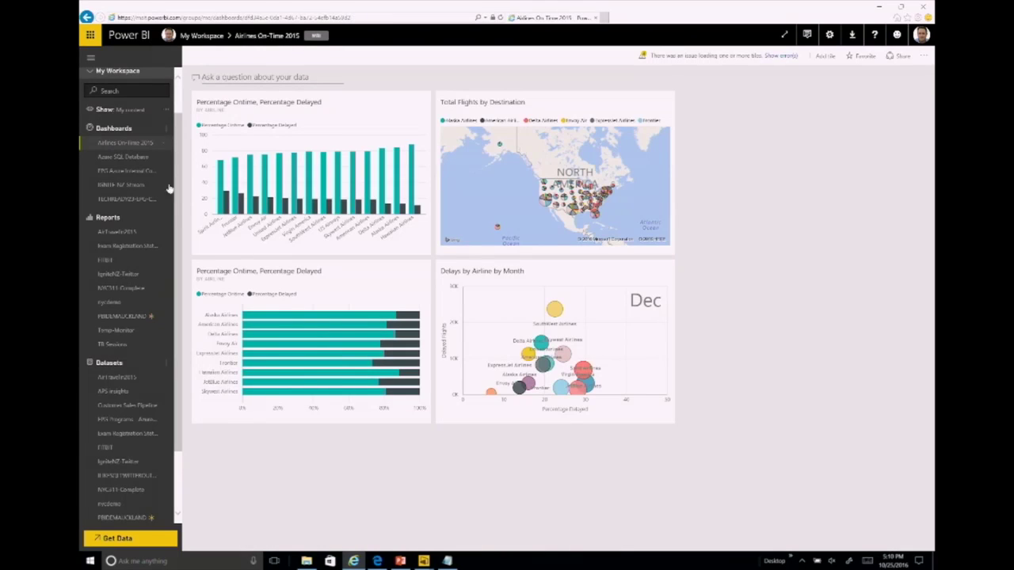
Step: Open the IGNITE-NZ Stream dashboard from My Workspace
left_click(118, 190)
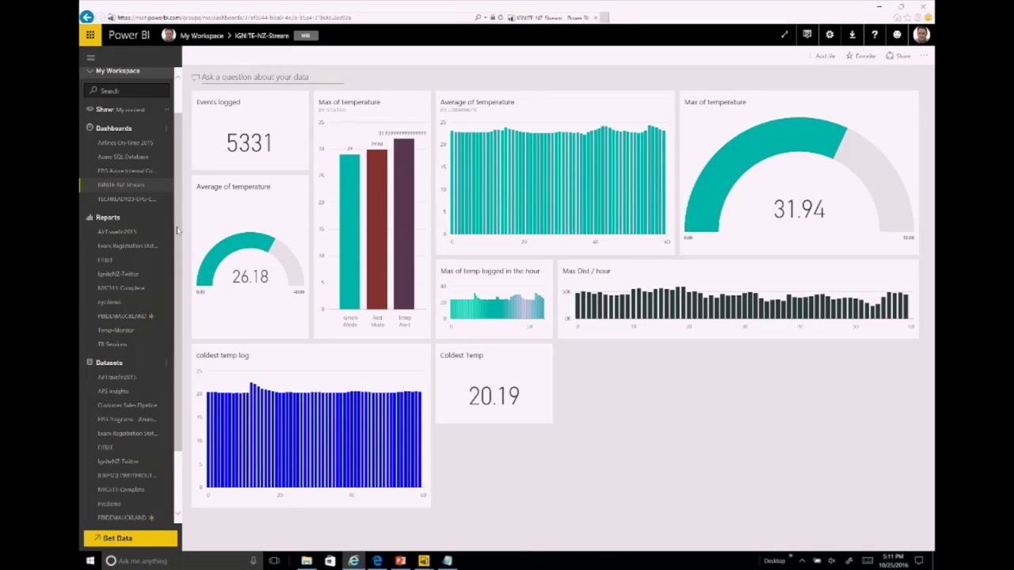
Step: Set the Airlines On-Time 2015 dashboard's data classification to Low Business Impact (LBI)
left_click(153, 146)
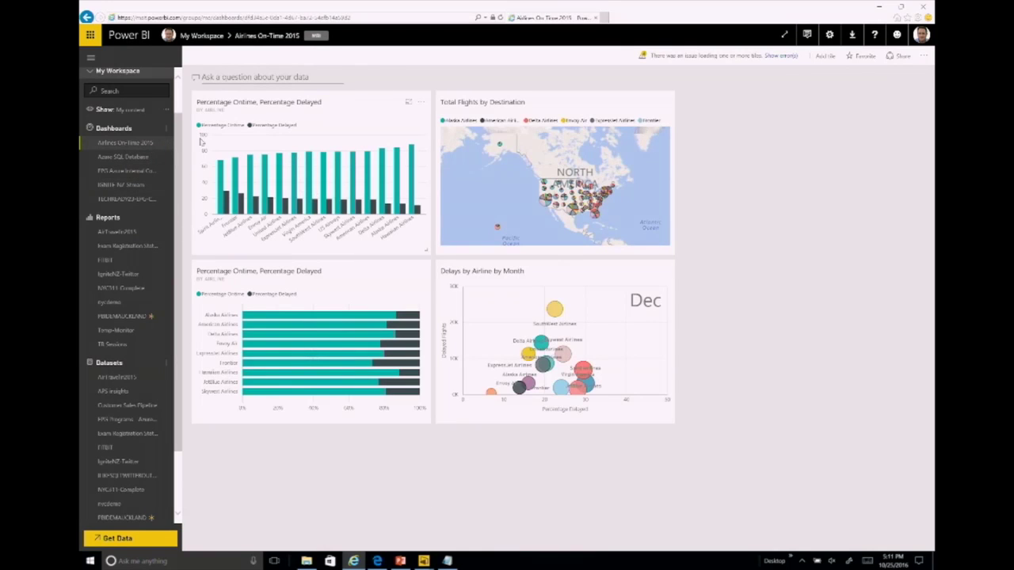
left_click(166, 148)
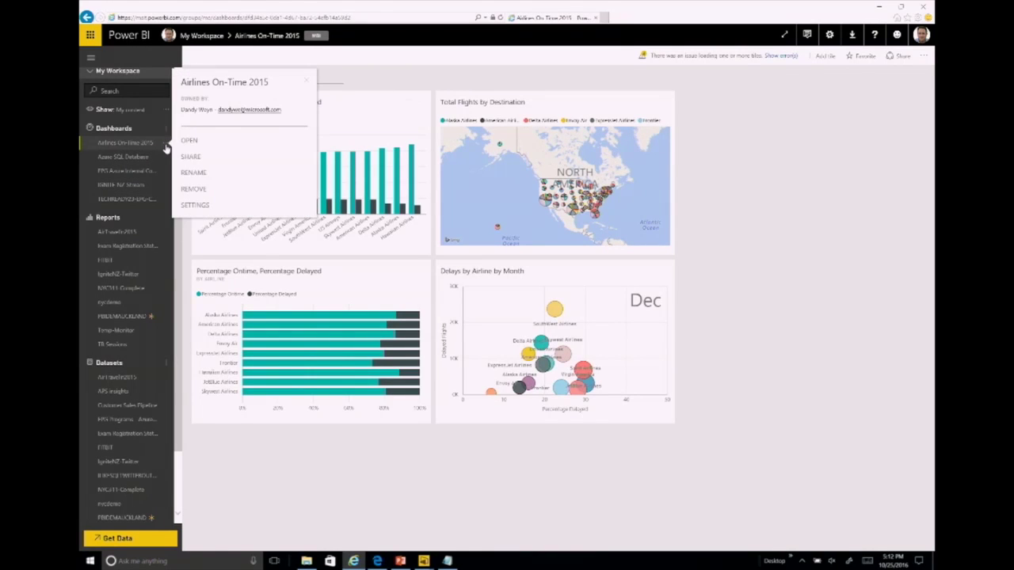
left_click(212, 208)
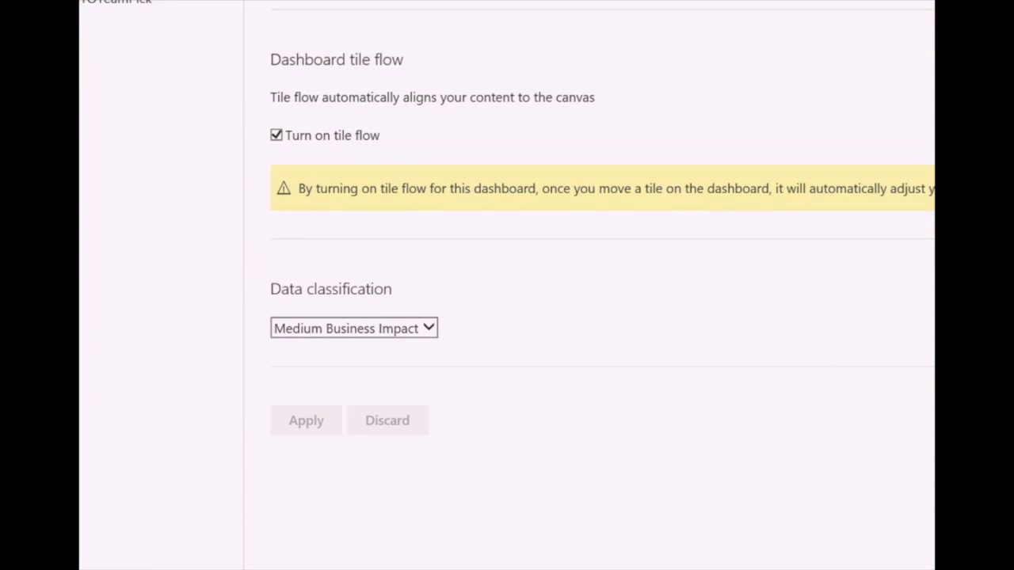
left_click(424, 328)
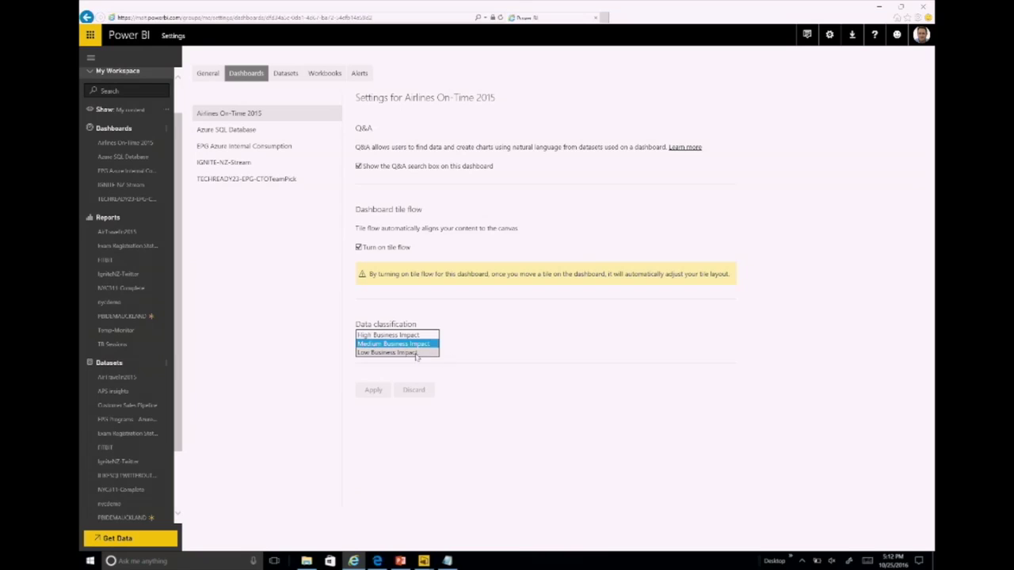
left_click(415, 352)
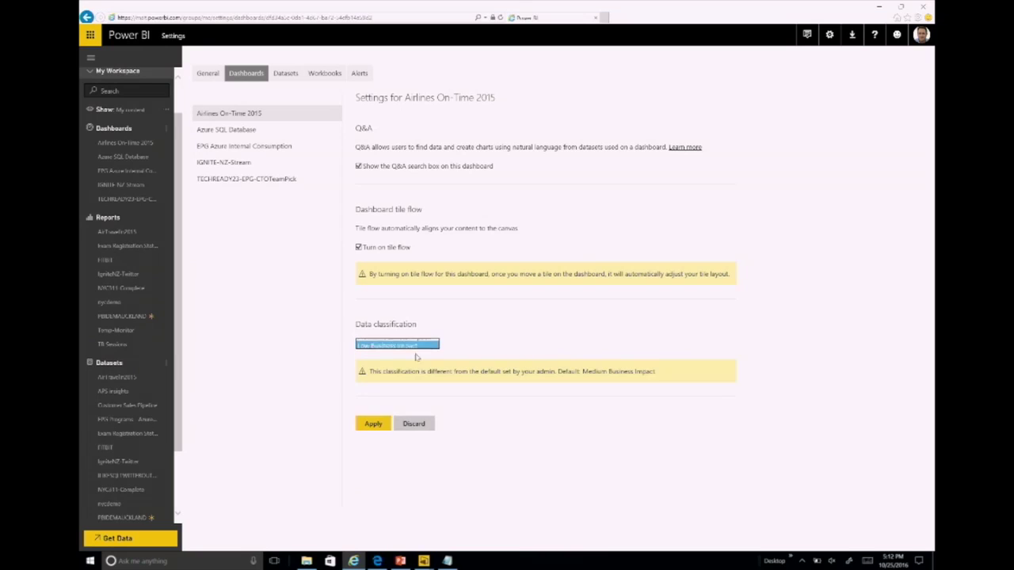
left_click(377, 425)
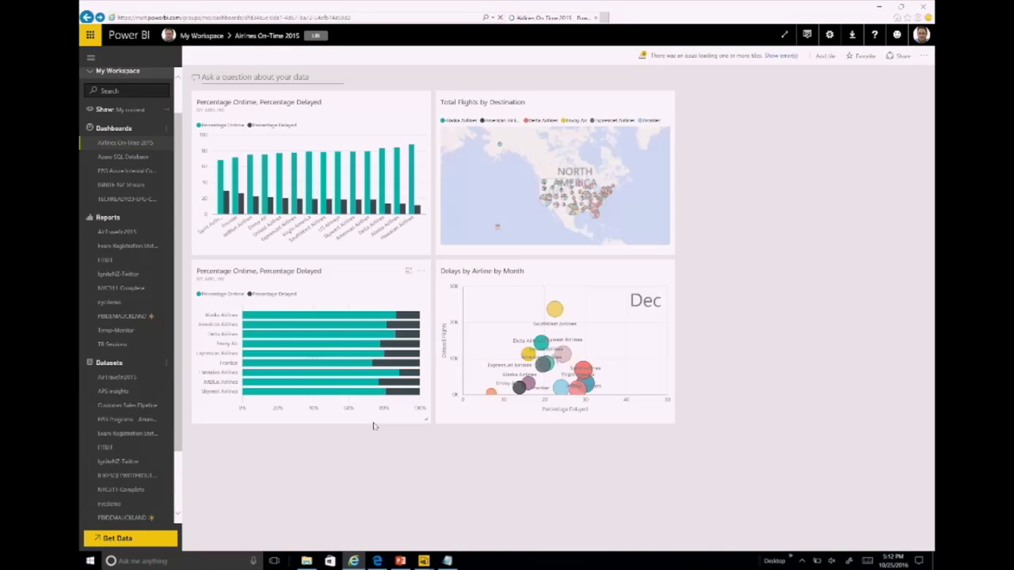
left_click(166, 143)
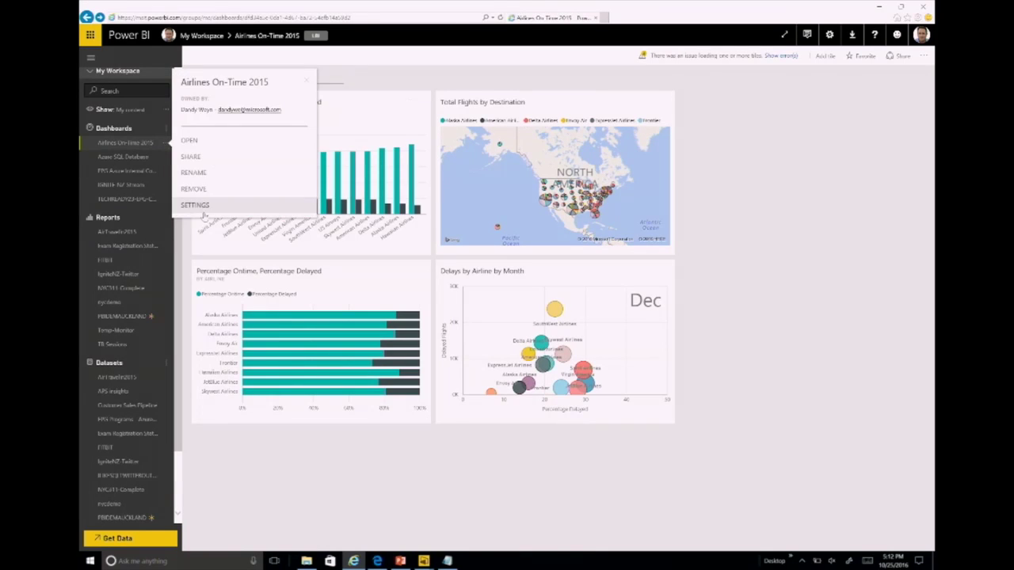
Step: Open Airlines On-Time 2015 settings and view the AirTravelin2015 dataset's refresh status
left_click(198, 204)
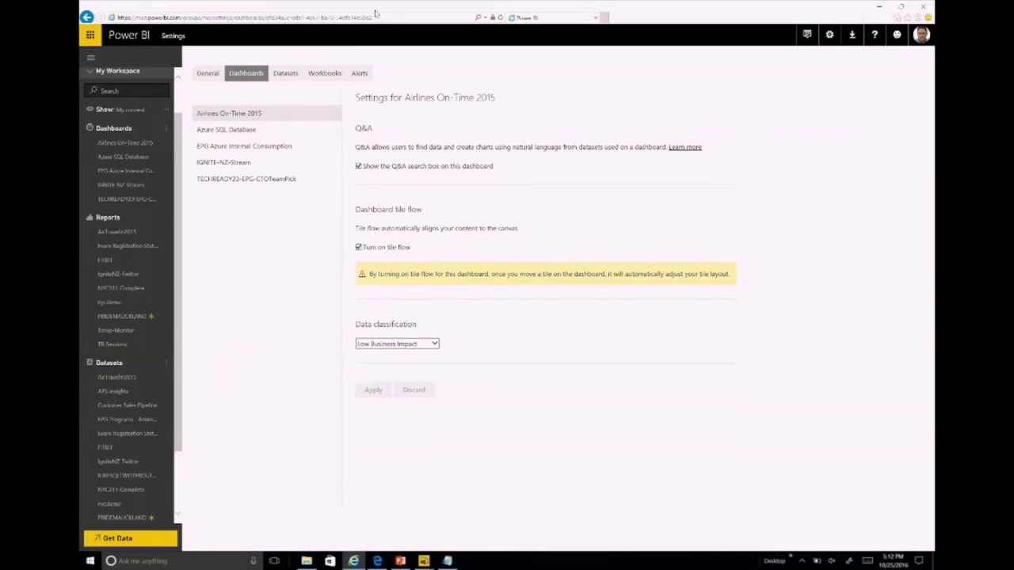
left_click(280, 73)
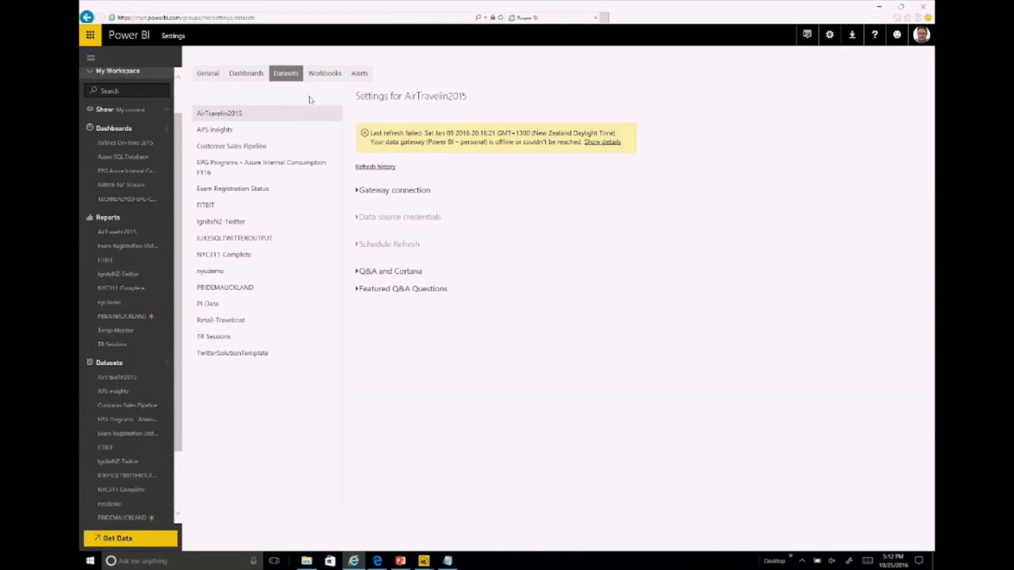
Step: Check AirTravelin2015's Q&A and Cortana setting, then return to the SeatMap report in Power BI Desktop
left_click(400, 271)
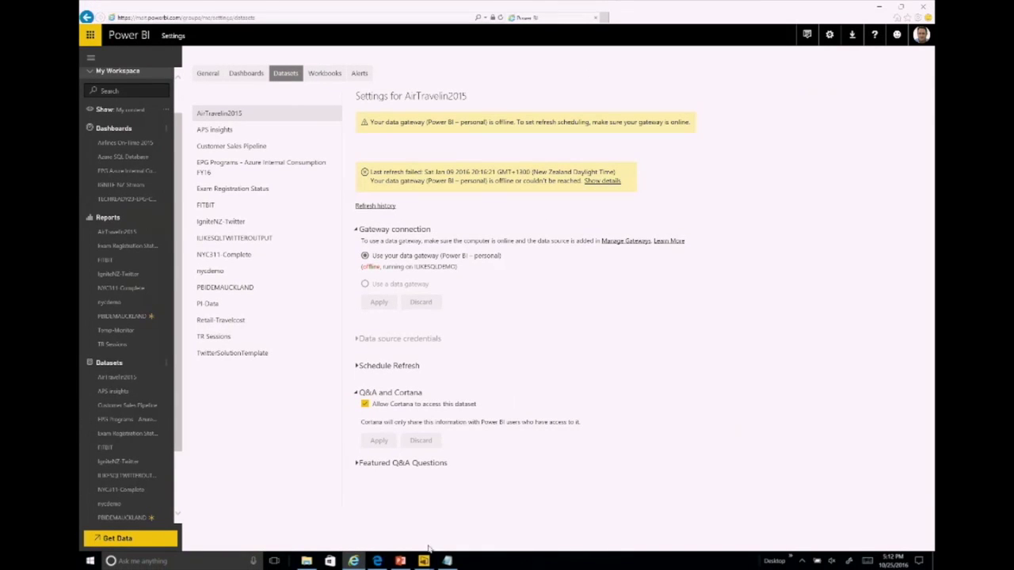
mouse_move(424, 561)
left_click(523, 531)
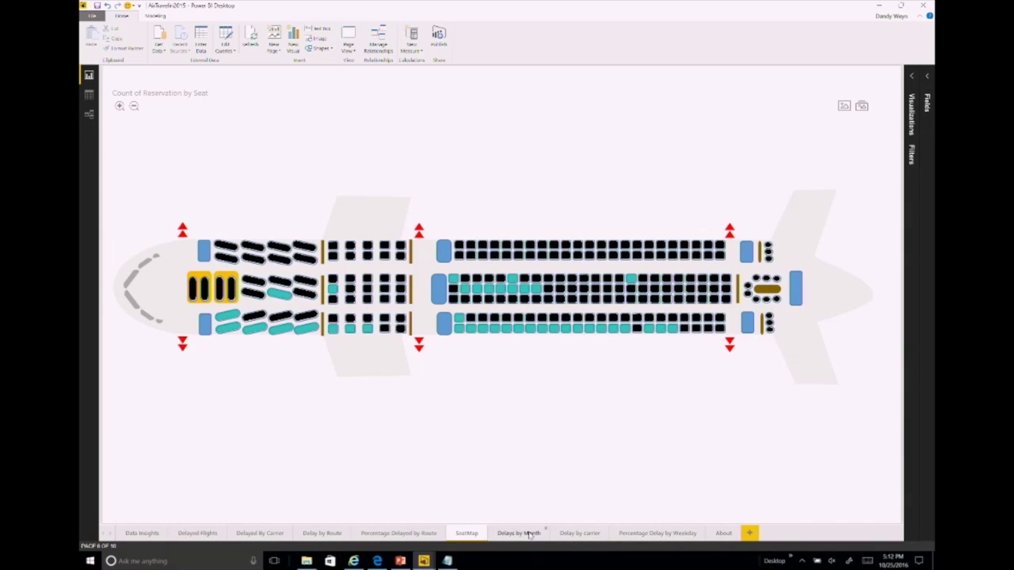
Step: Show the Delay by carrier report page, then open the Cortana search panel
left_click(566, 533)
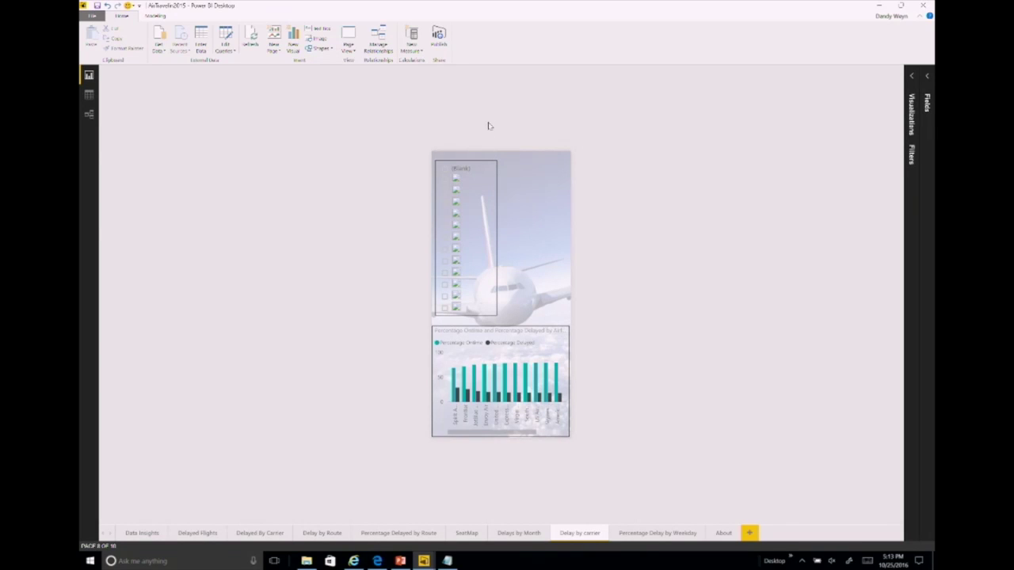
mouse_move(462, 158)
mouse_move(517, 326)
left_click(147, 561)
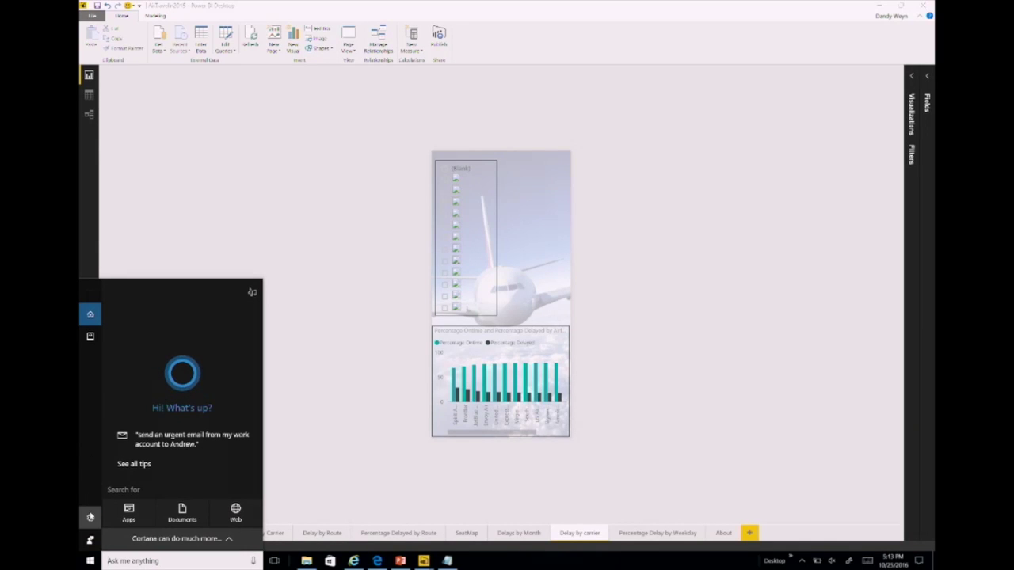
Step: Open Cortana's Notebook, signing in, and go to its connected accounts list
left_click(90, 517)
left_click(84, 256)
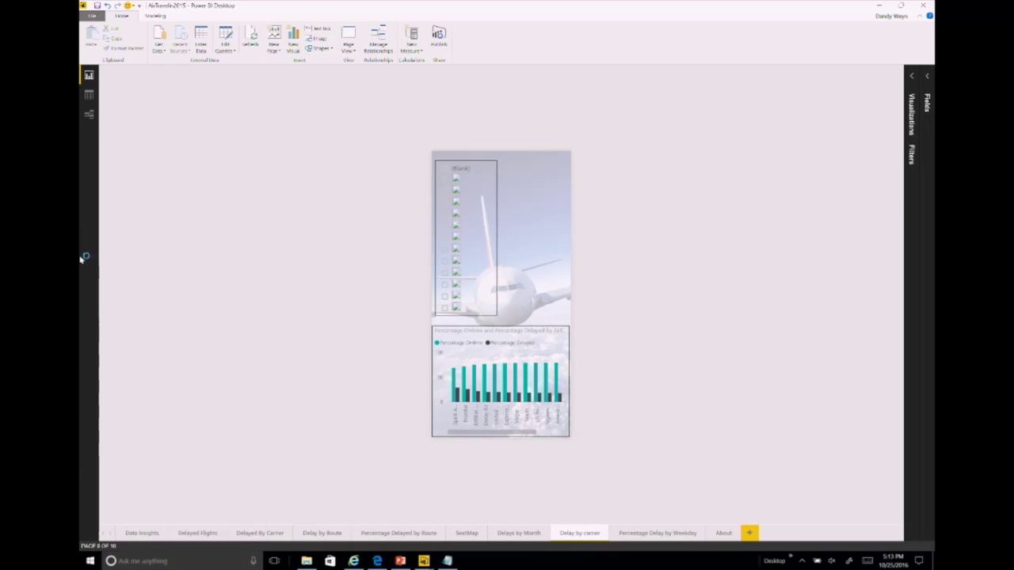
left_click(143, 561)
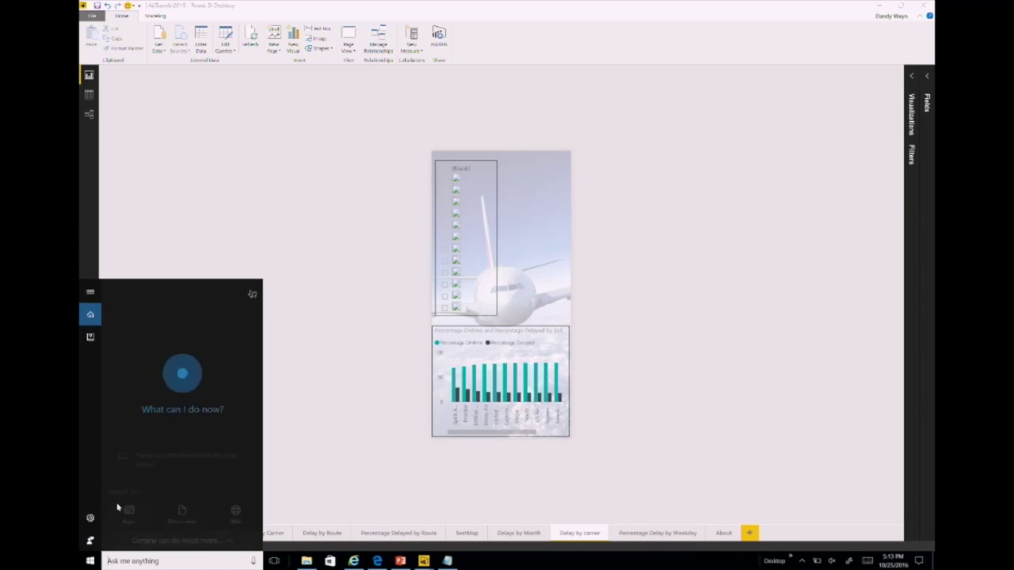
left_click(90, 336)
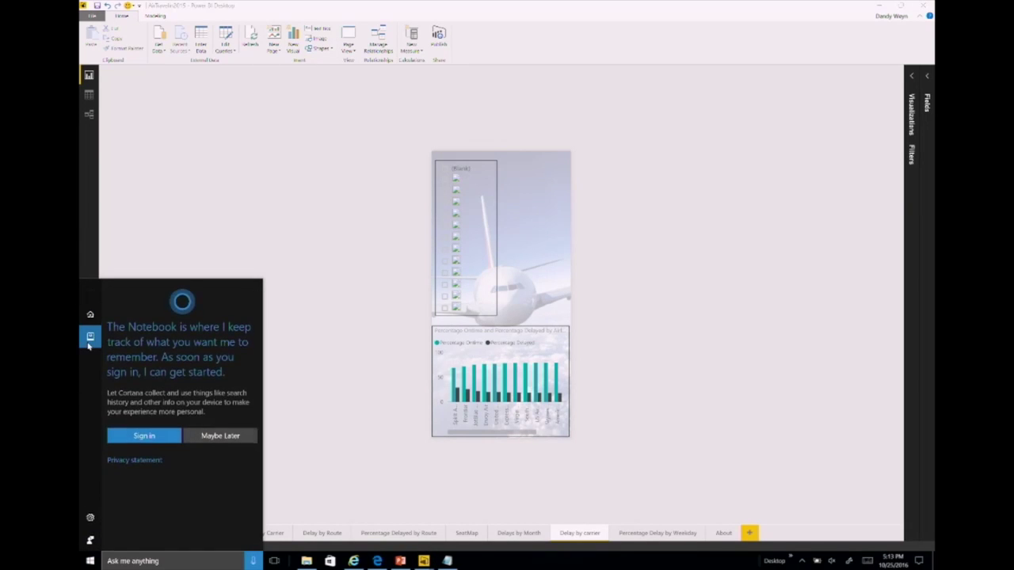
left_click(140, 438)
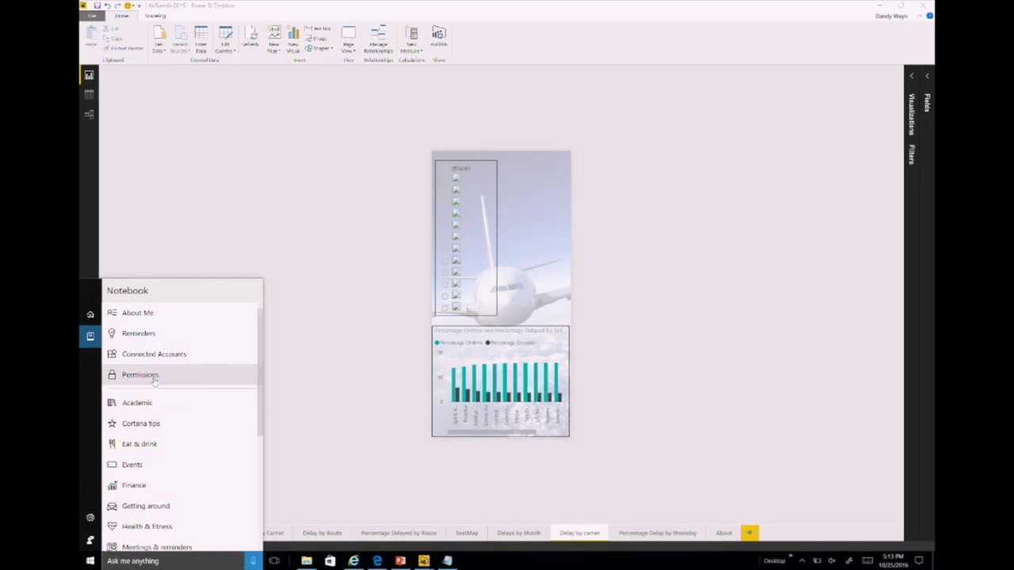
left_click(133, 353)
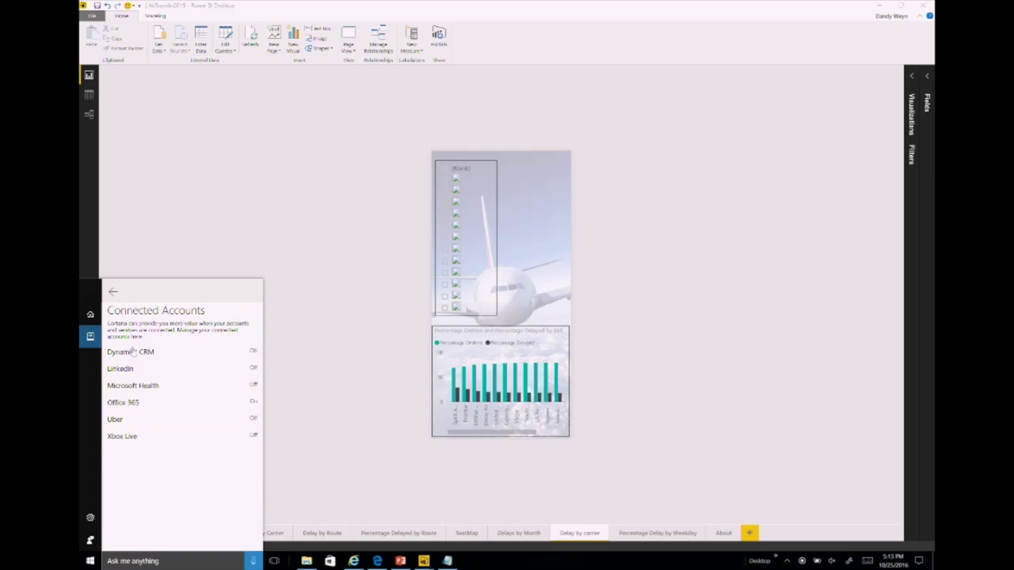
Step: Disconnect and reconnect Office 365, signing in with the work e-mail and smart card PIN
left_click(125, 405)
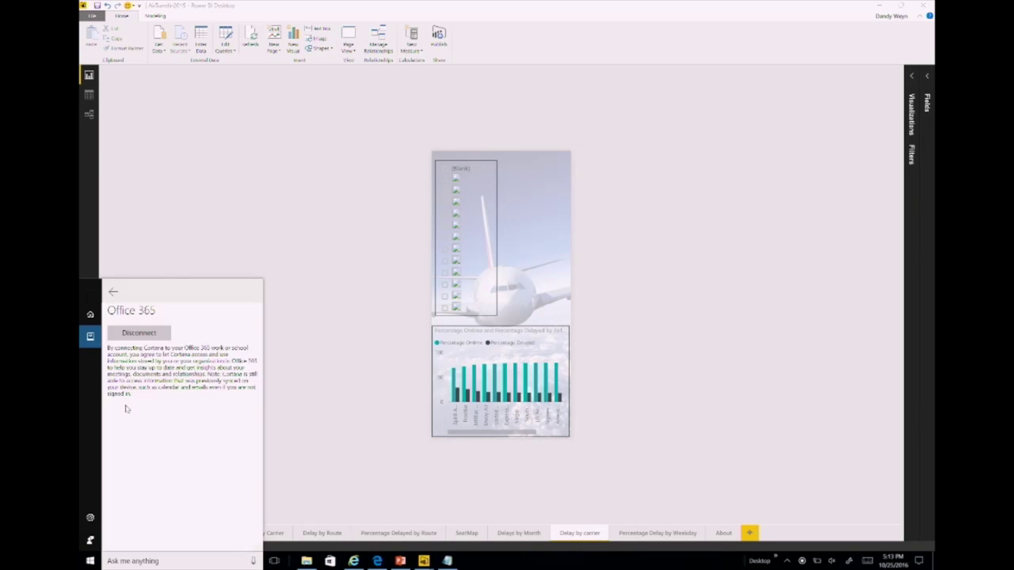
left_click(139, 333)
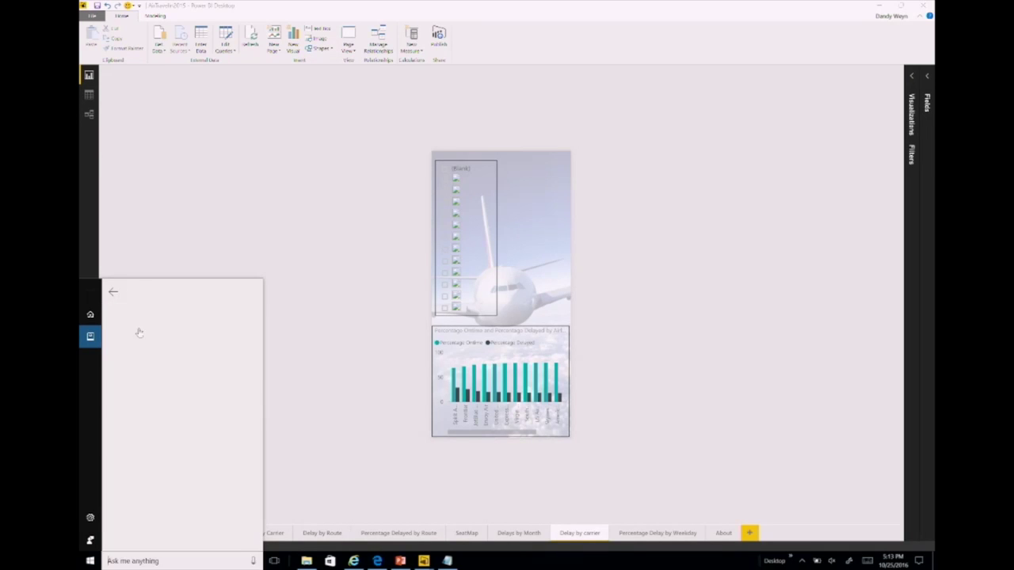
left_click(127, 336)
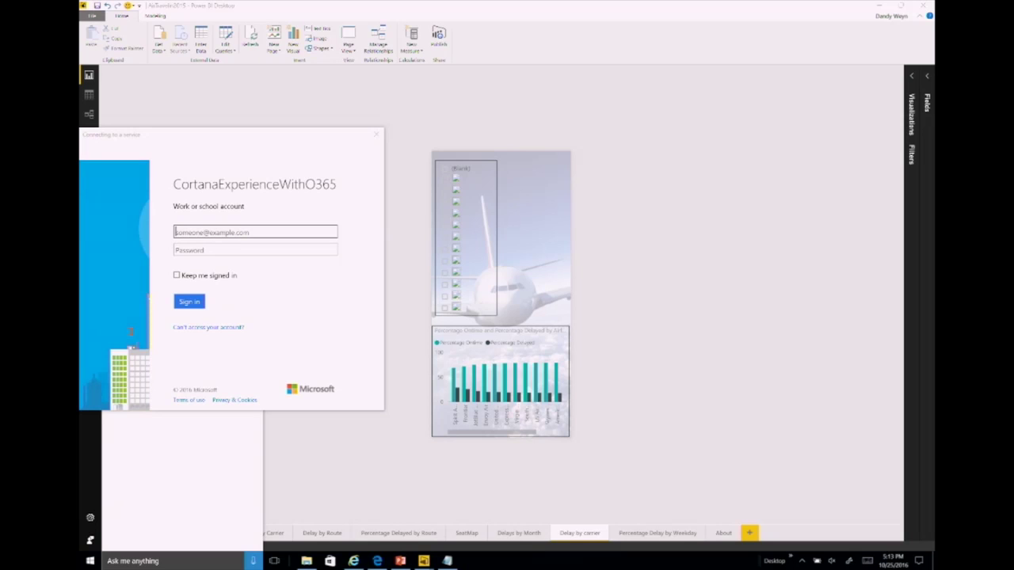
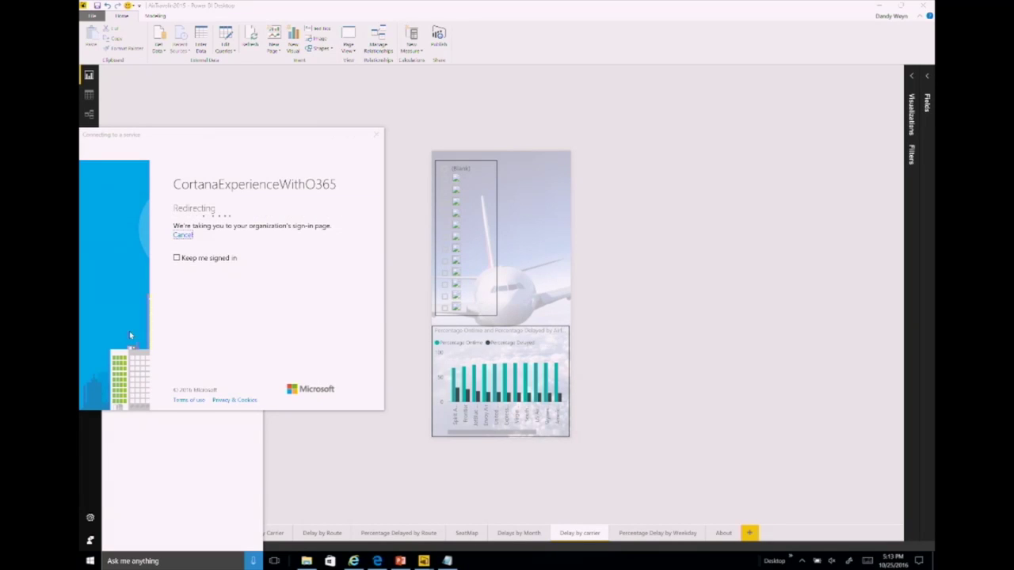
left_click(185, 288)
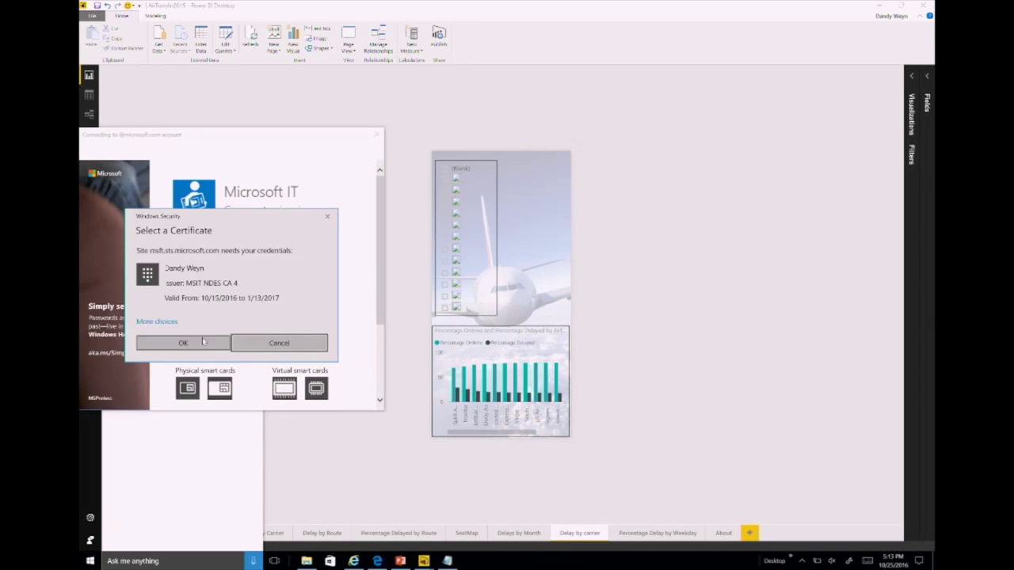
left_click(183, 342)
type("••••••••")
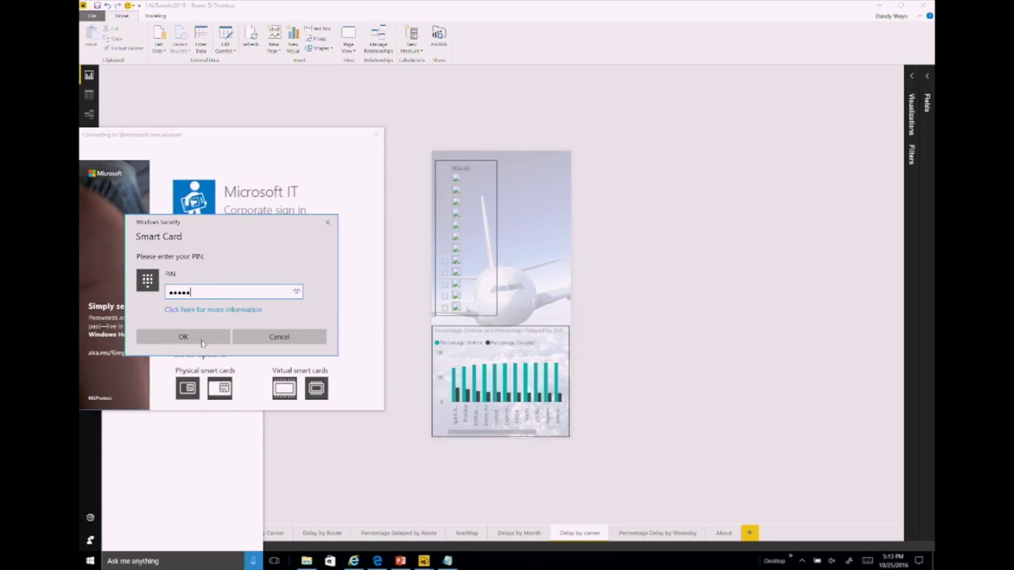
left_click(202, 343)
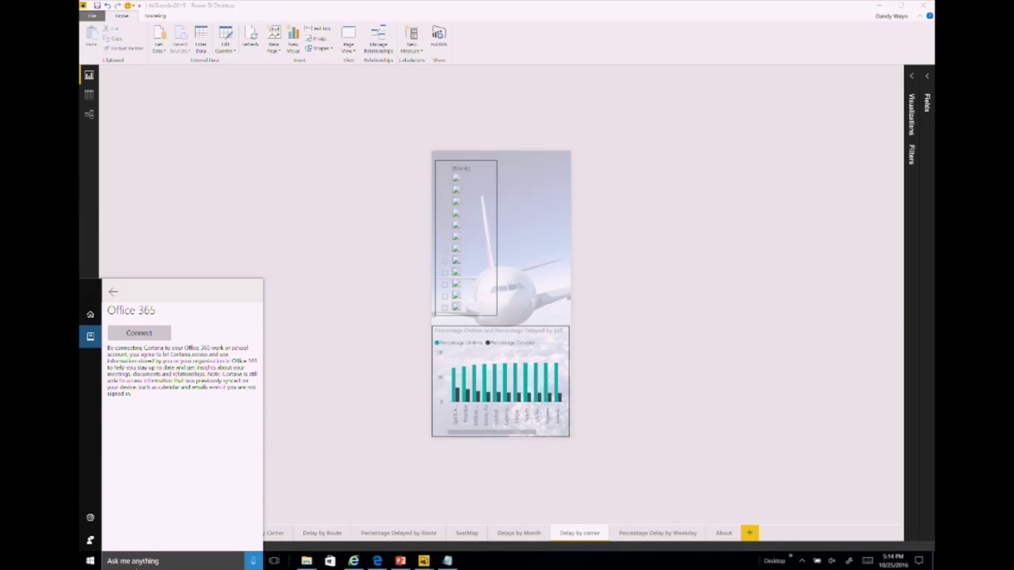
Step: Ask Cortana for 'delay by carrier' and open the matching report answer
left_click(152, 561)
type("delay")
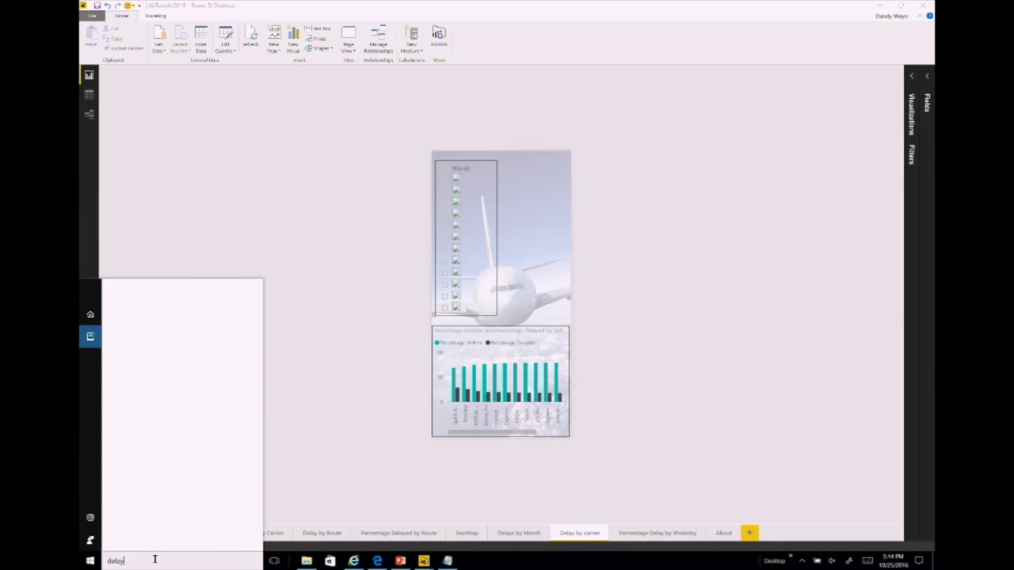
type(" by carrier")
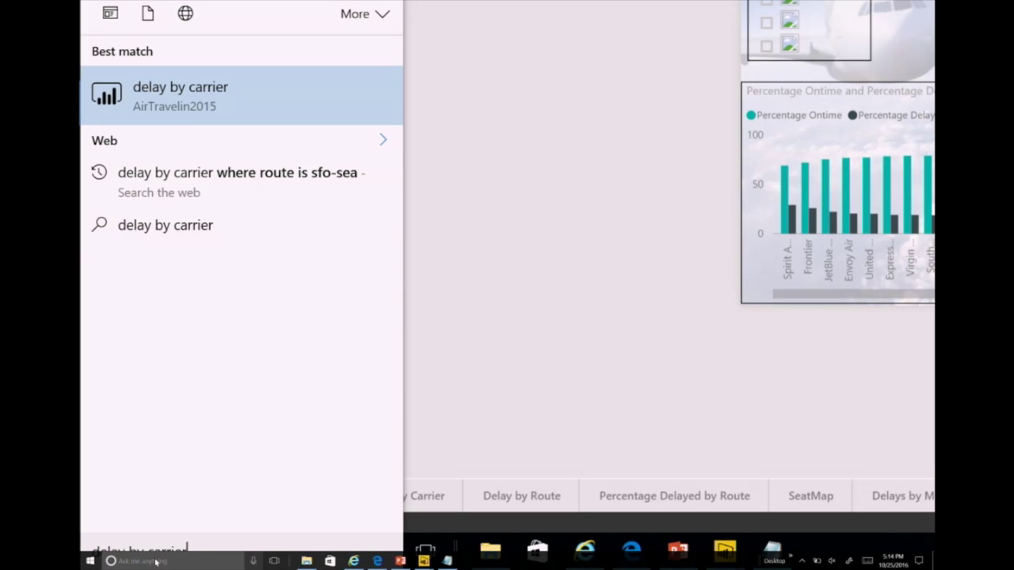
key("Return")
Step: Ask Cortana 'delay by carrier where route is ATL-SEA', then return to Power BI Desktop
left_click(135, 560)
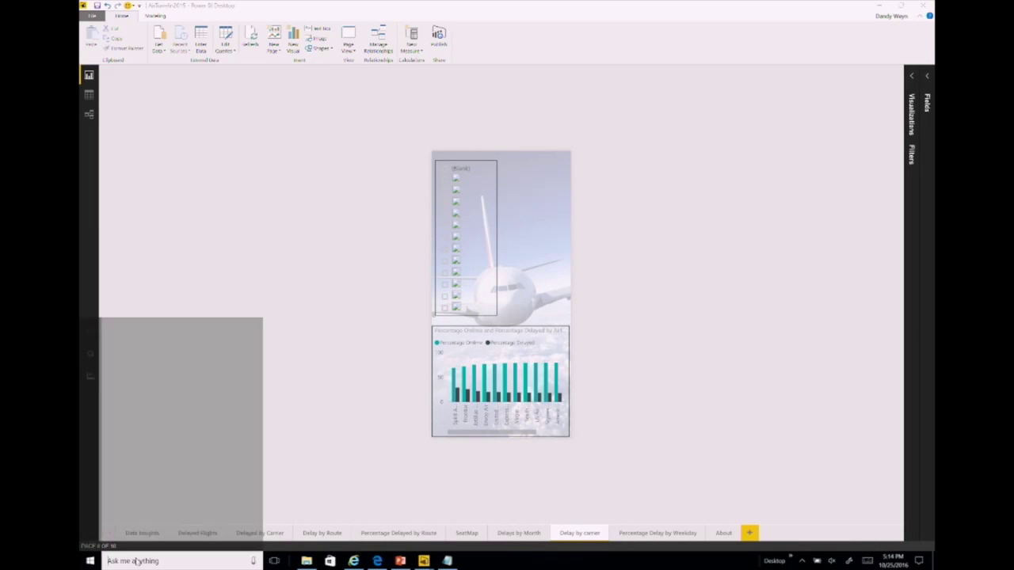
type("delay by carrier where route is ATL-SEA")
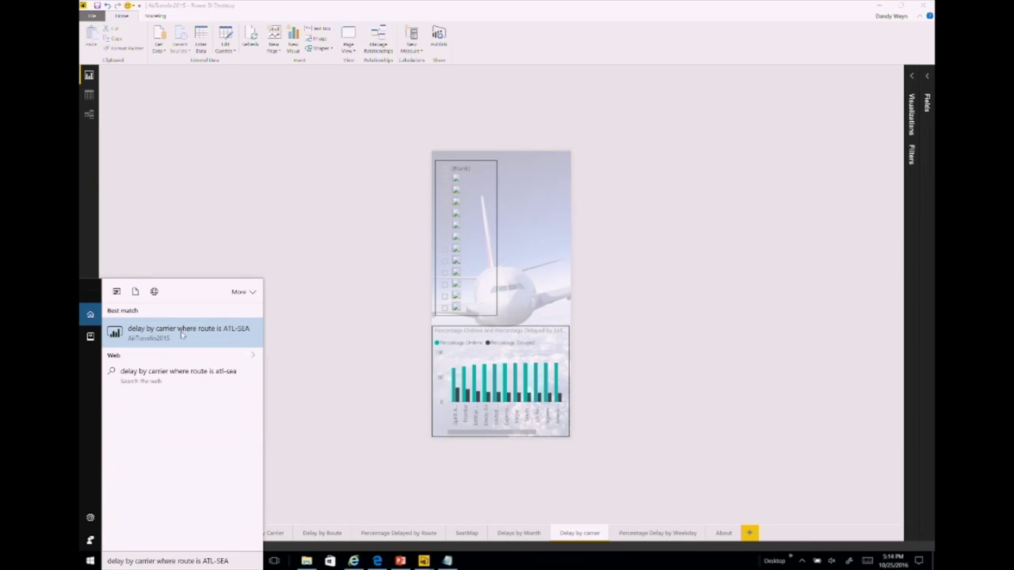
left_click(181, 334)
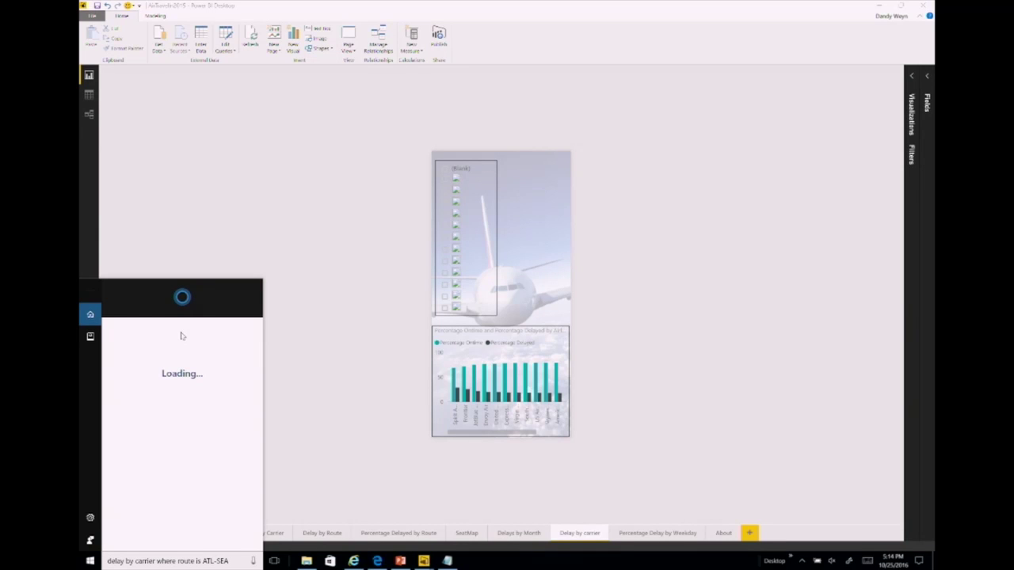
left_click_drag(259, 467, 259, 549)
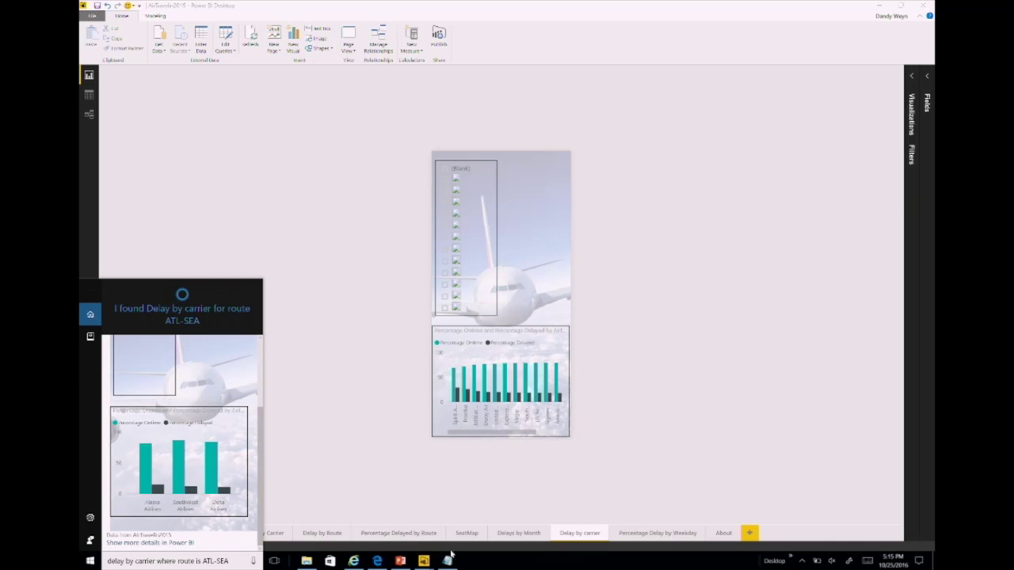
left_click(426, 560)
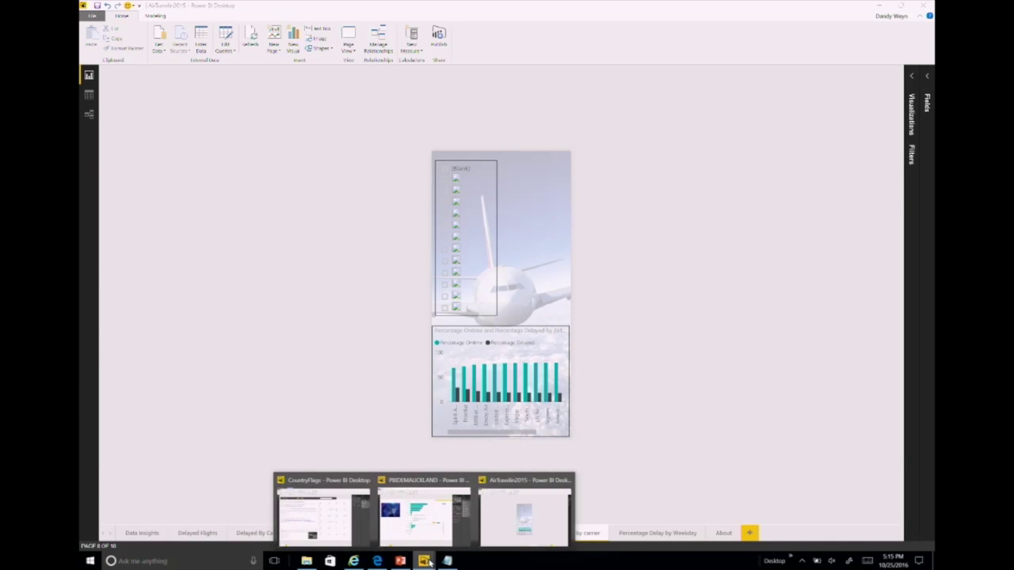
Step: Bring Internet Explorer forward and go to ilikesql.com
left_click(529, 523)
left_click(353, 561)
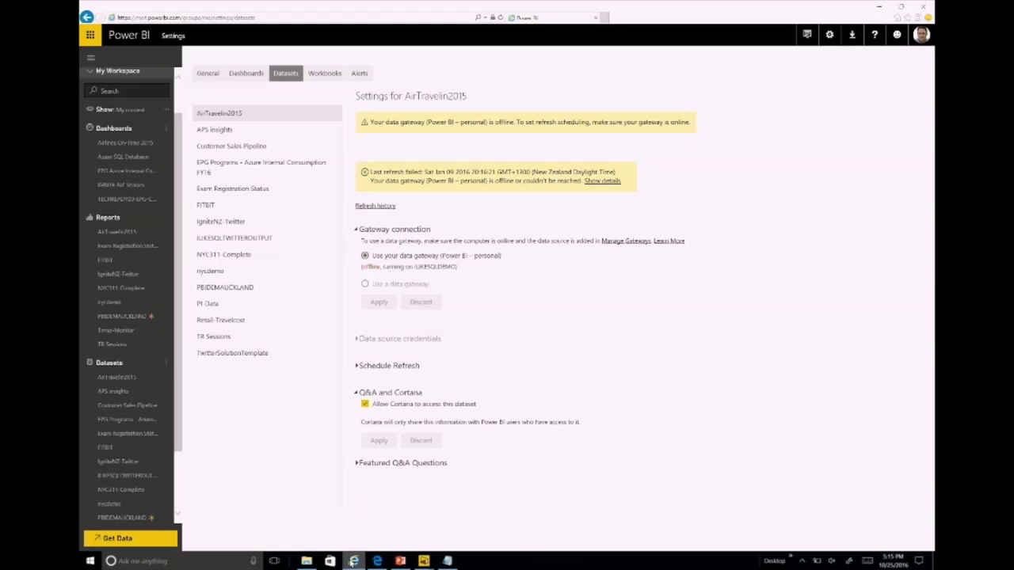
left_click(254, 17)
type("ili")
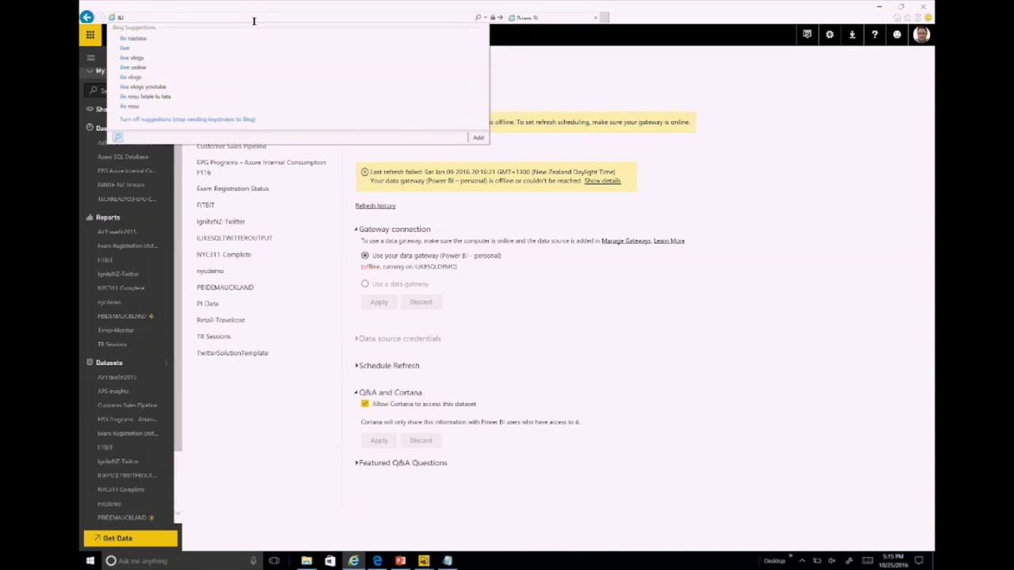
type("KESQL.COM")
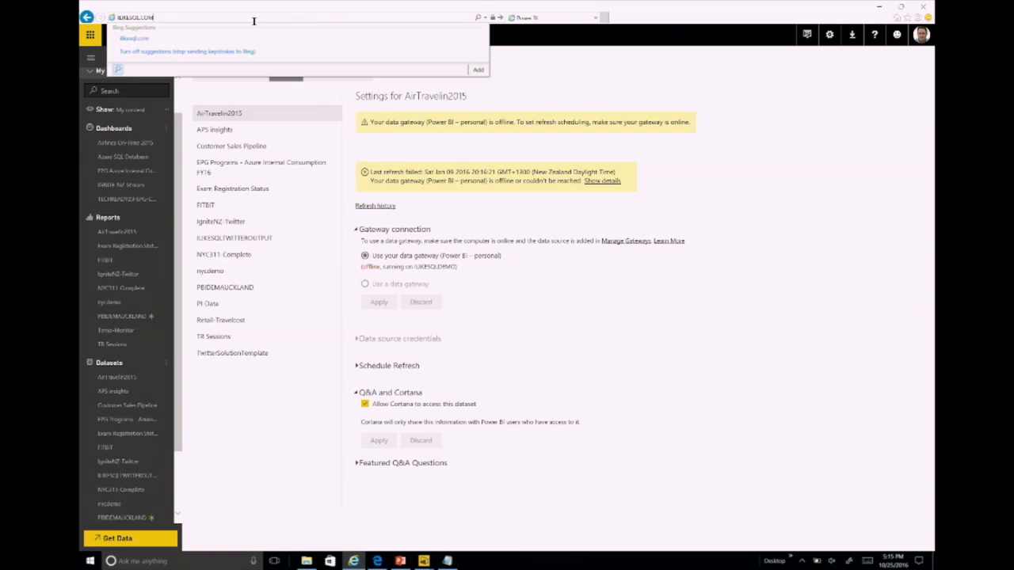
key("Return")
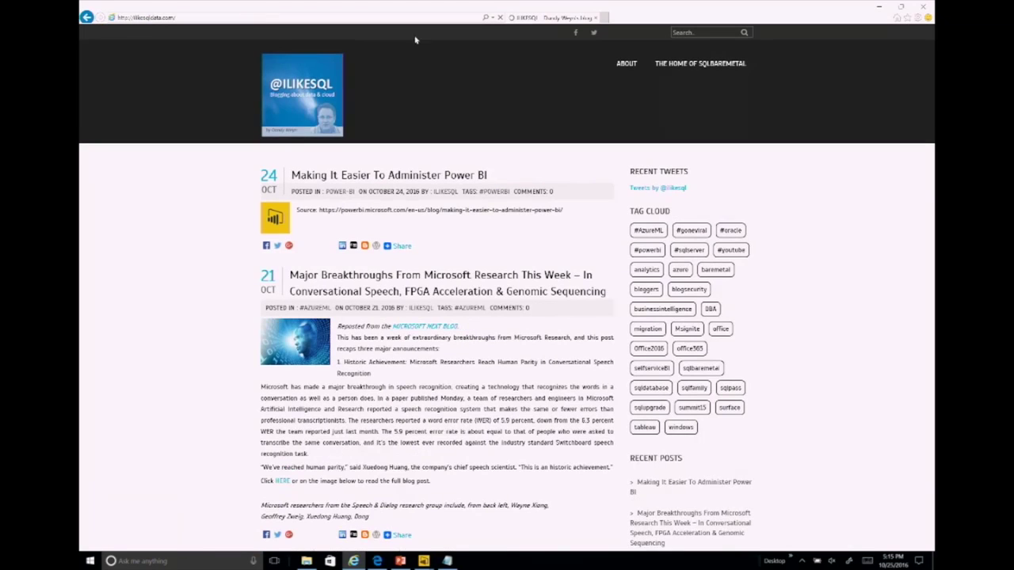
Step: Search the blog for 'POUNDS' and open the lost-pounds Power BI dashboard post
left_click(694, 33)
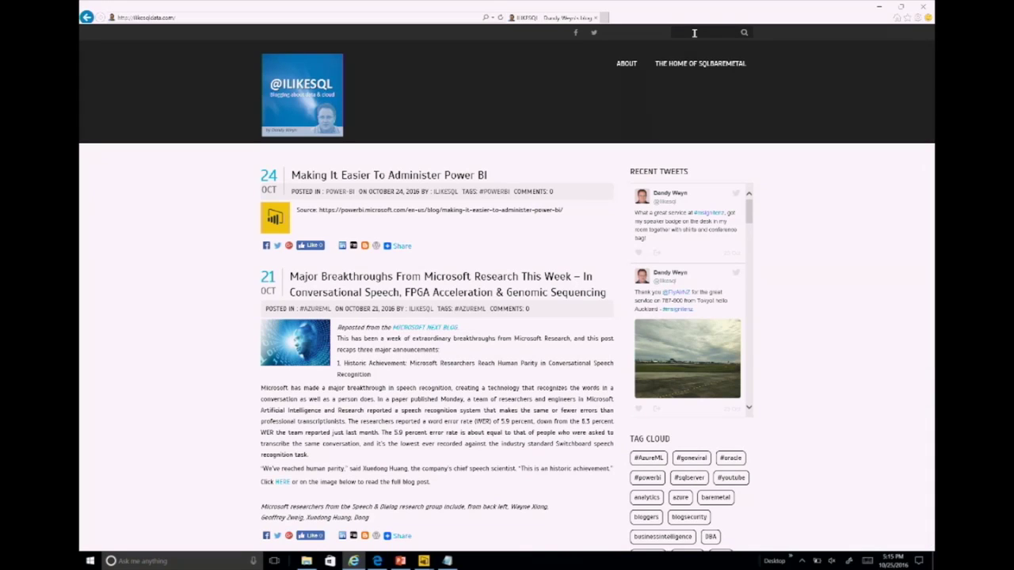
type("POUNDS")
left_click(741, 32)
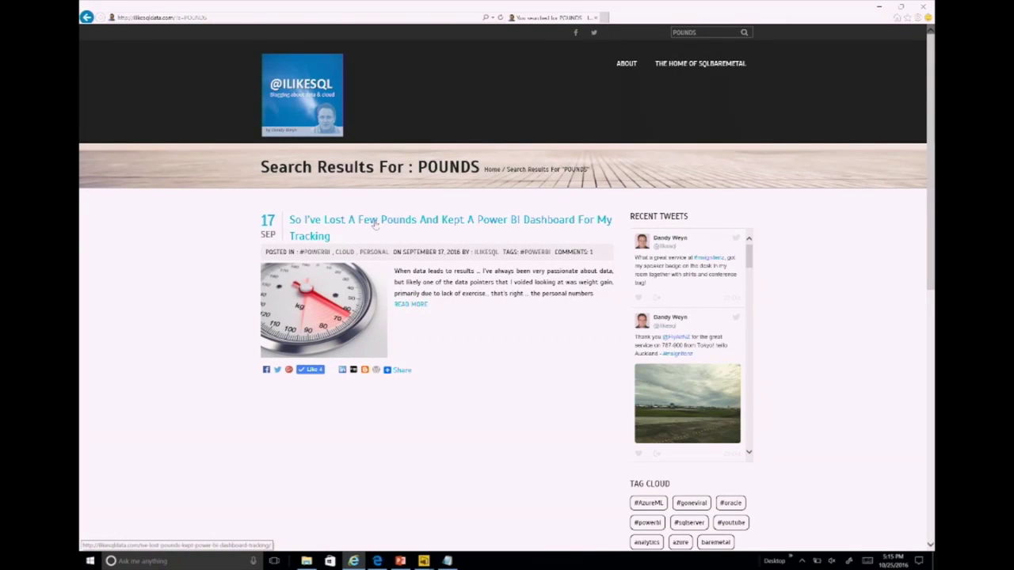
left_click(375, 224)
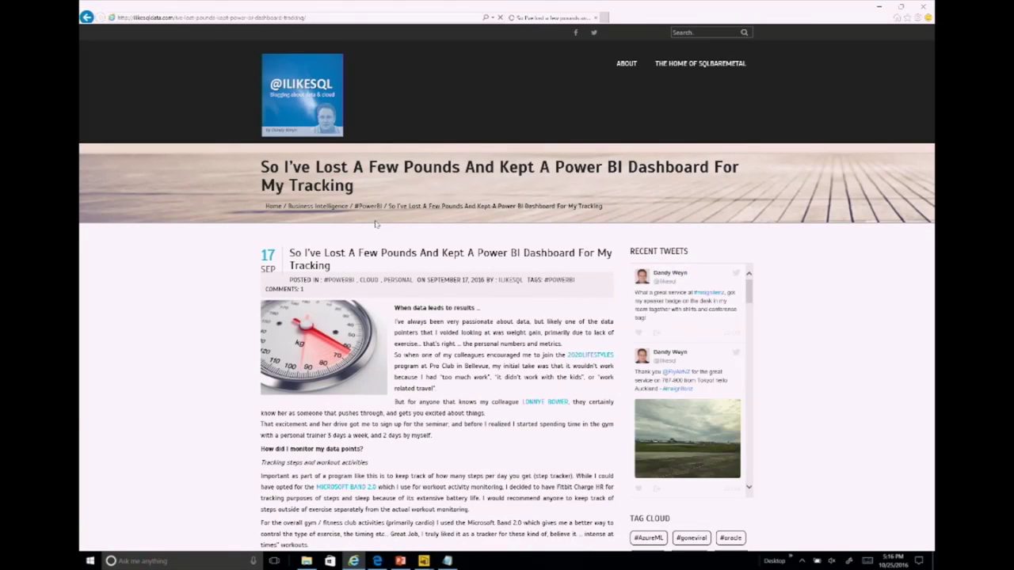
Step: View the embedded dashboard full screen, advance to page 3 of 3, then exit full screen
scroll(376, 224, "down", 15)
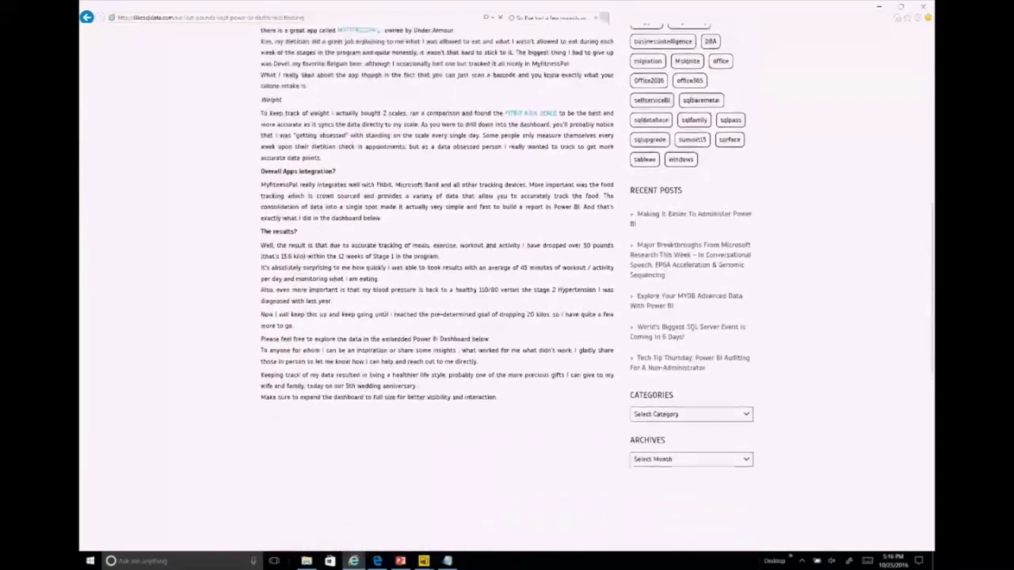
scroll(437, 237, "down", 5)
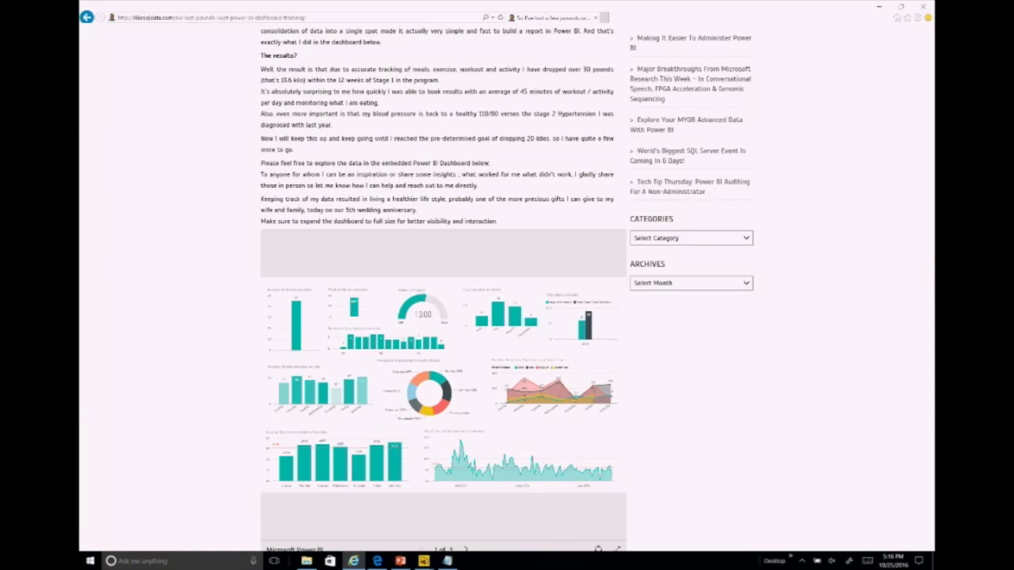
scroll(437, 286, "down", 2)
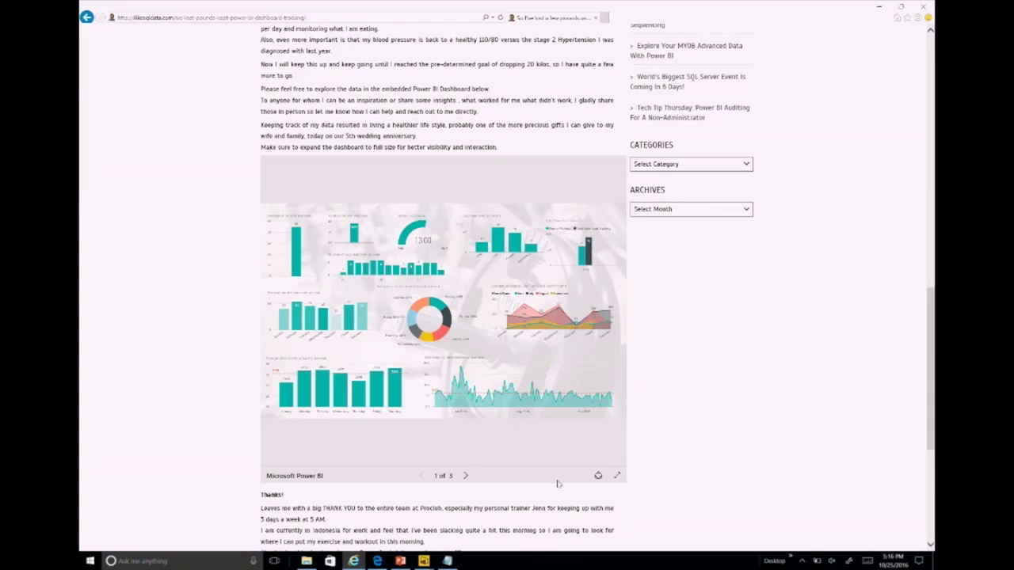
left_click(617, 476)
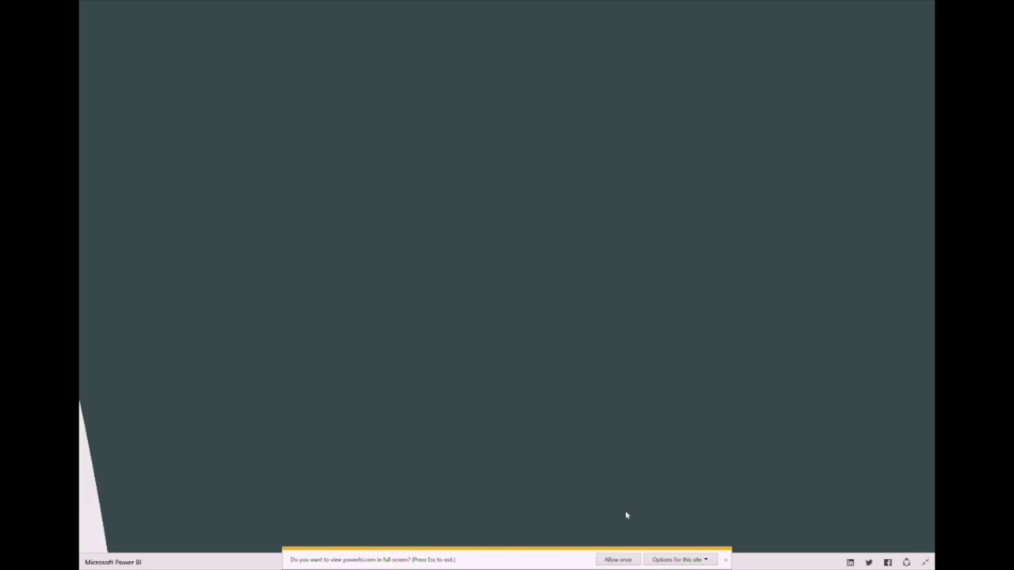
left_click(618, 560)
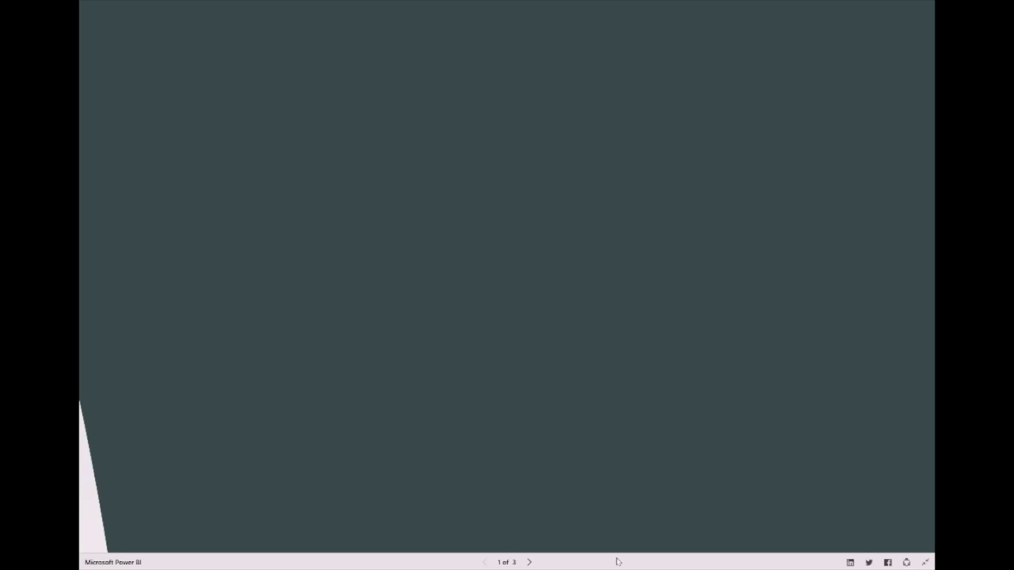
mouse_move(544, 373)
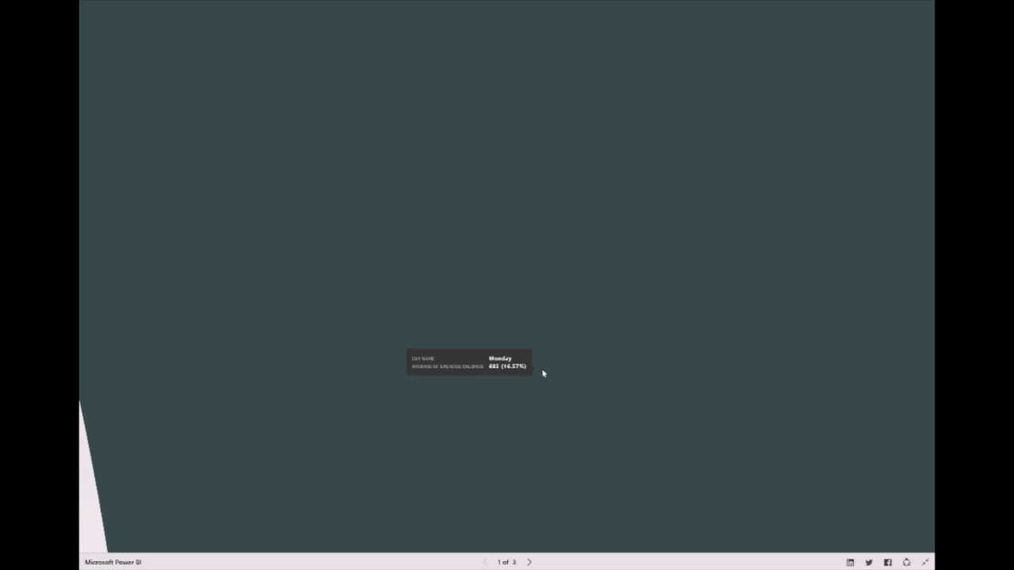
left_click(530, 563)
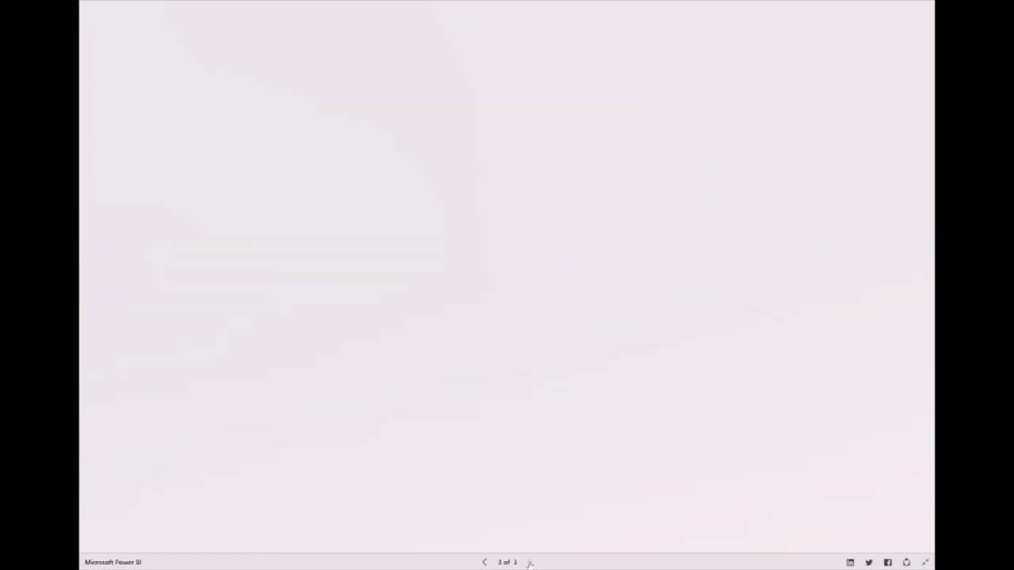
left_click(924, 562)
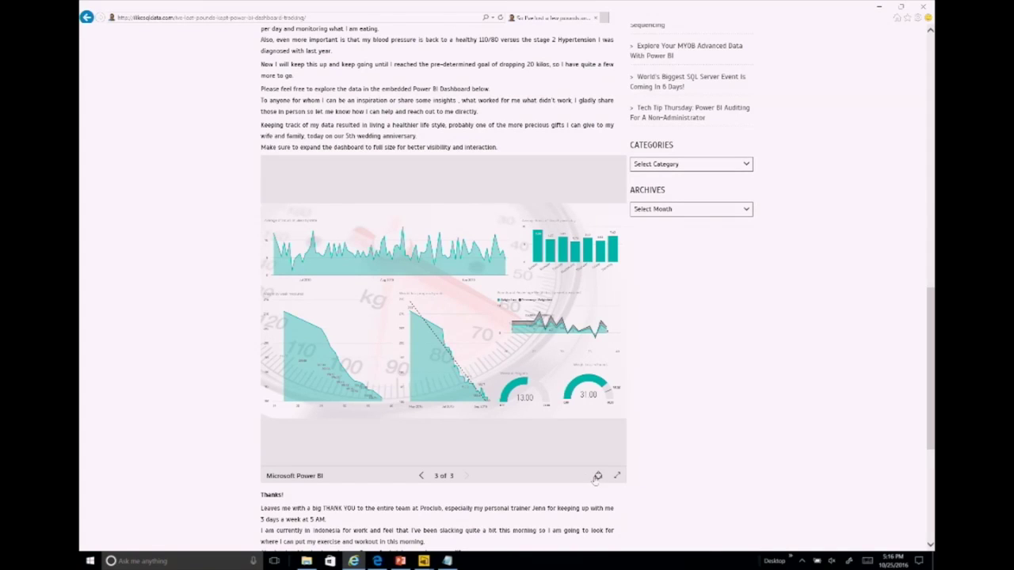
Step: Open the embedded report's Share popup with its share URL and social-network links
left_click(598, 476)
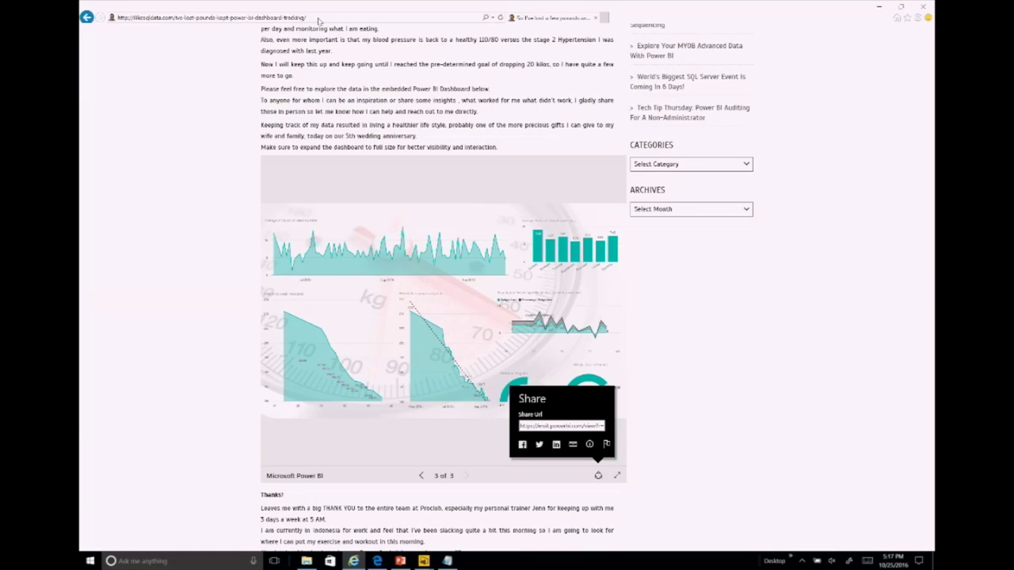
Step: Go to powerbi.com by entering 'POWER' in the address bar
left_click(226, 18)
type("POWERbi.com/")
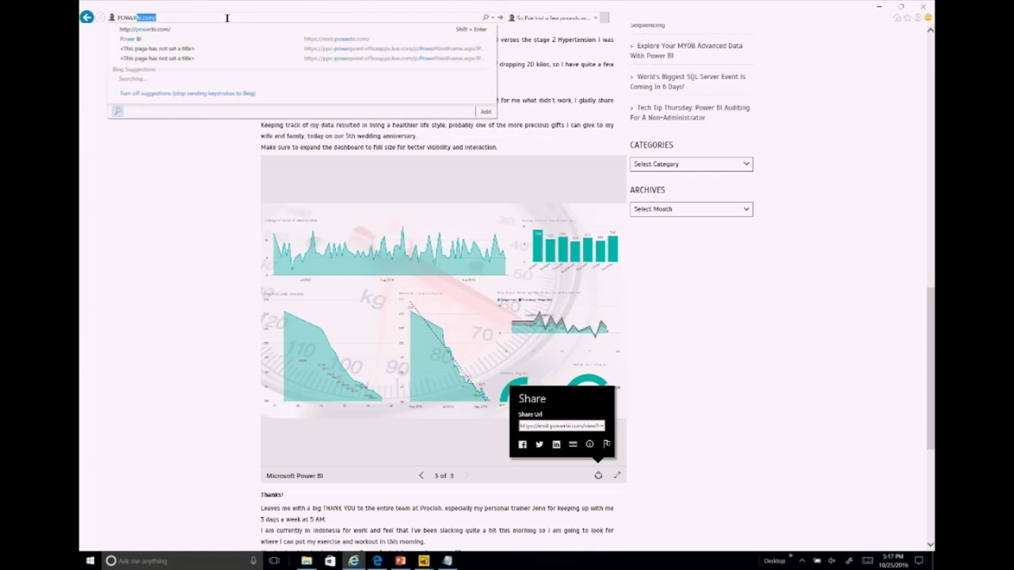
key("Return")
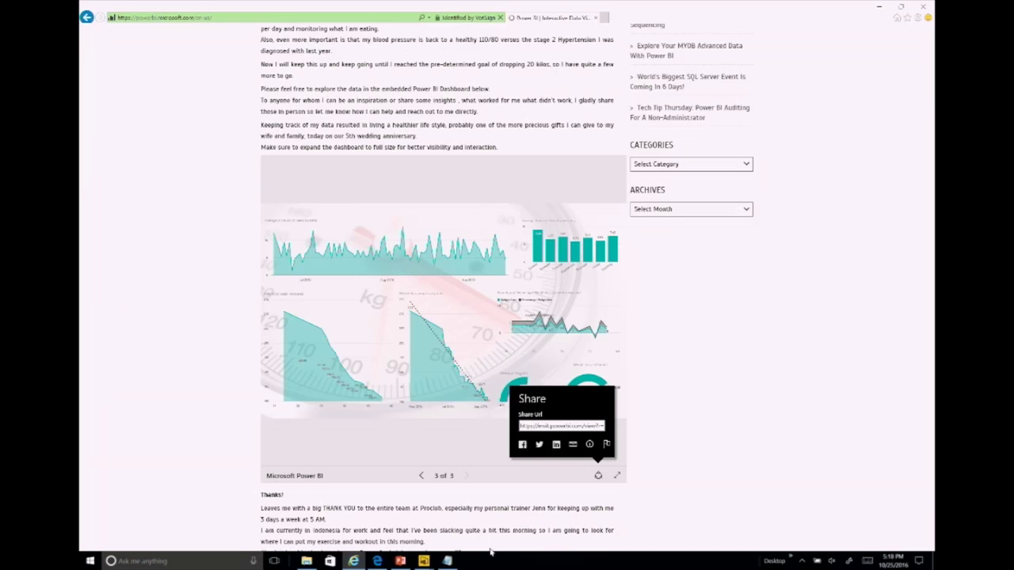
Step: Glance at the AirTravels2015 report's File menu, then return to the Power BI home page
mouse_move(424, 560)
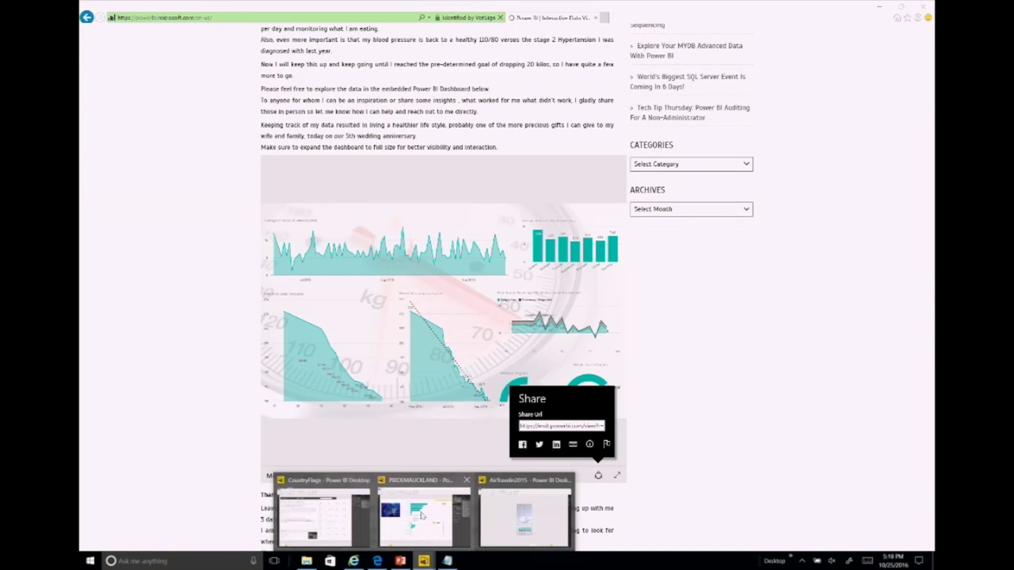
mouse_move(426, 516)
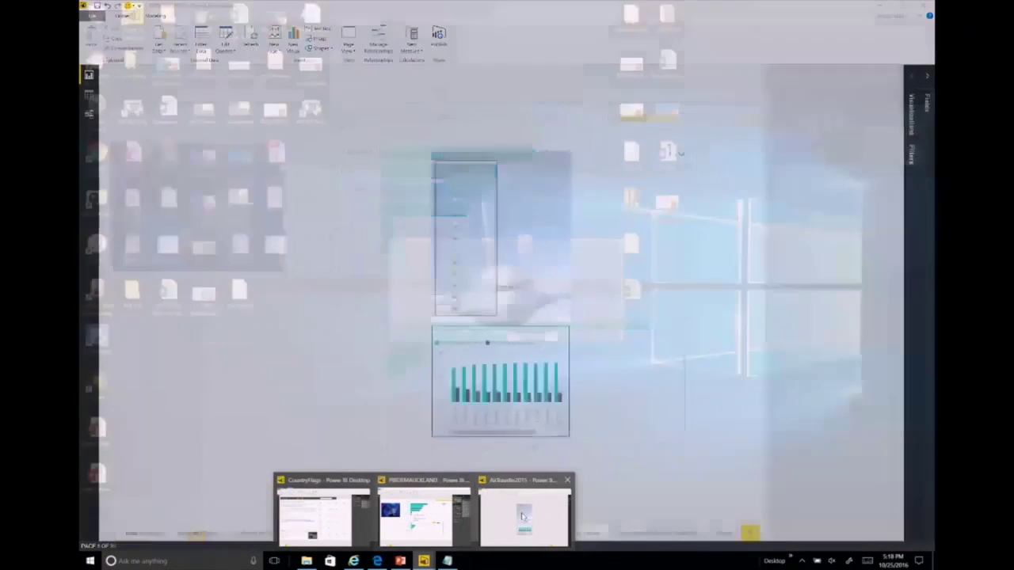
left_click(525, 516)
left_click(92, 15)
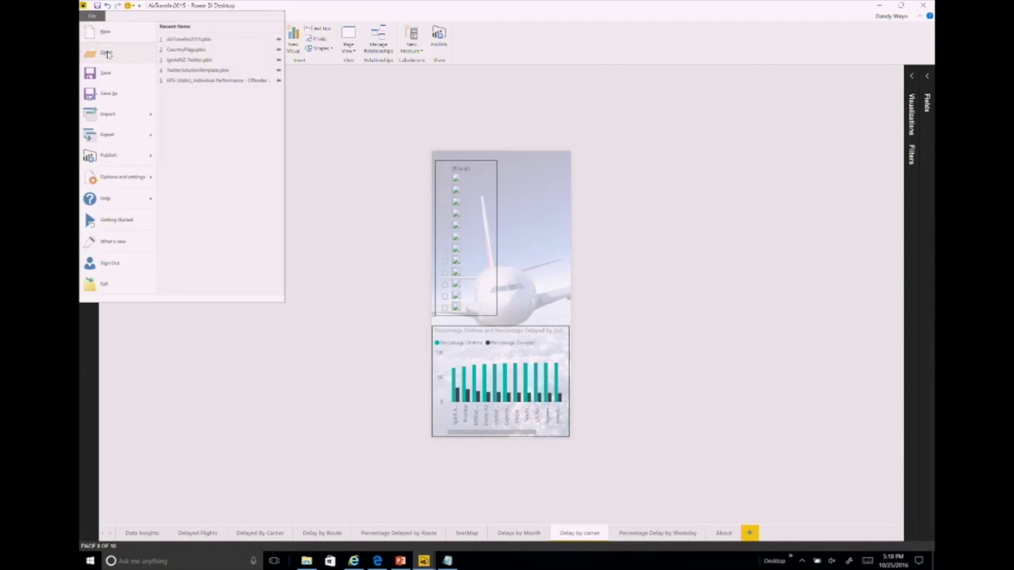
left_click(181, 67)
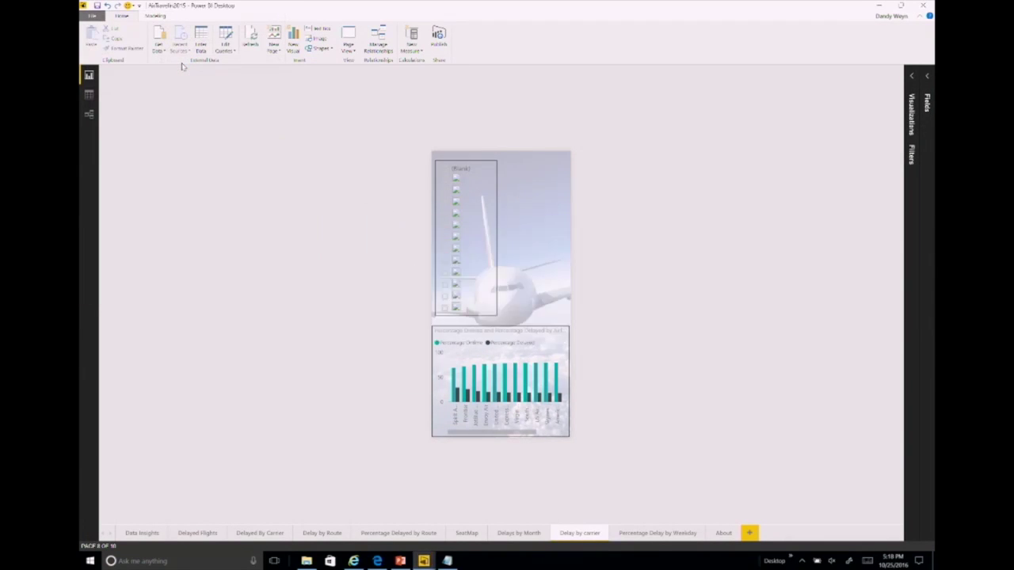
key("alt+Tab")
key("alt+Tab")
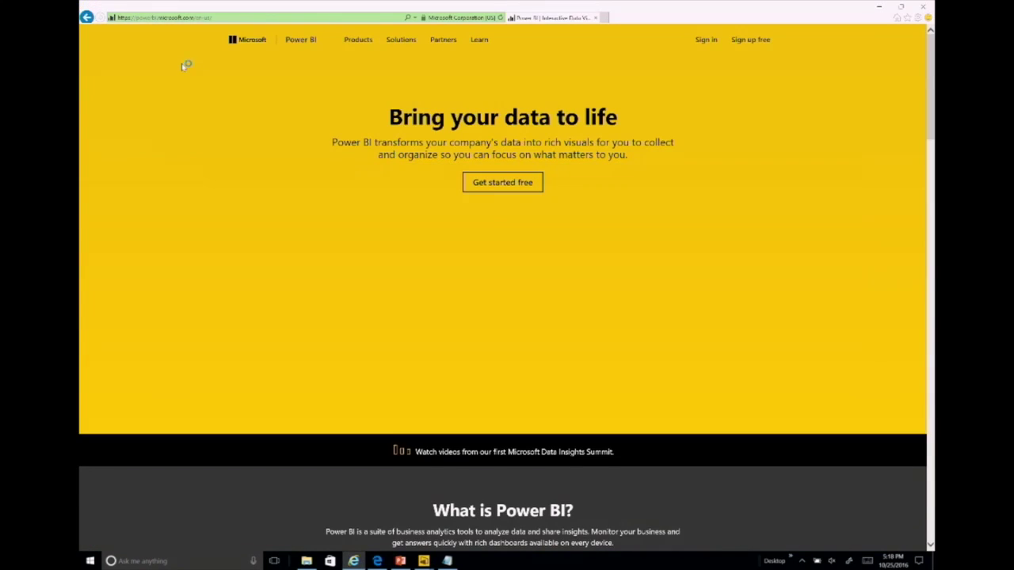
Step: From Solutions > Solution Templates, open Learn more for Campaign/Brand Management for Twitter
mouse_move(416, 44)
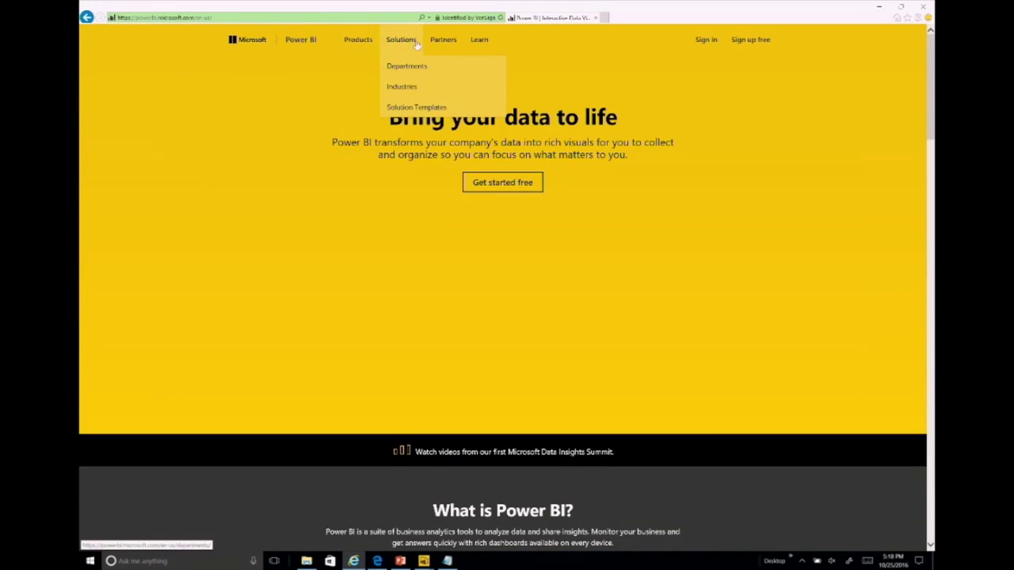
left_click(406, 108)
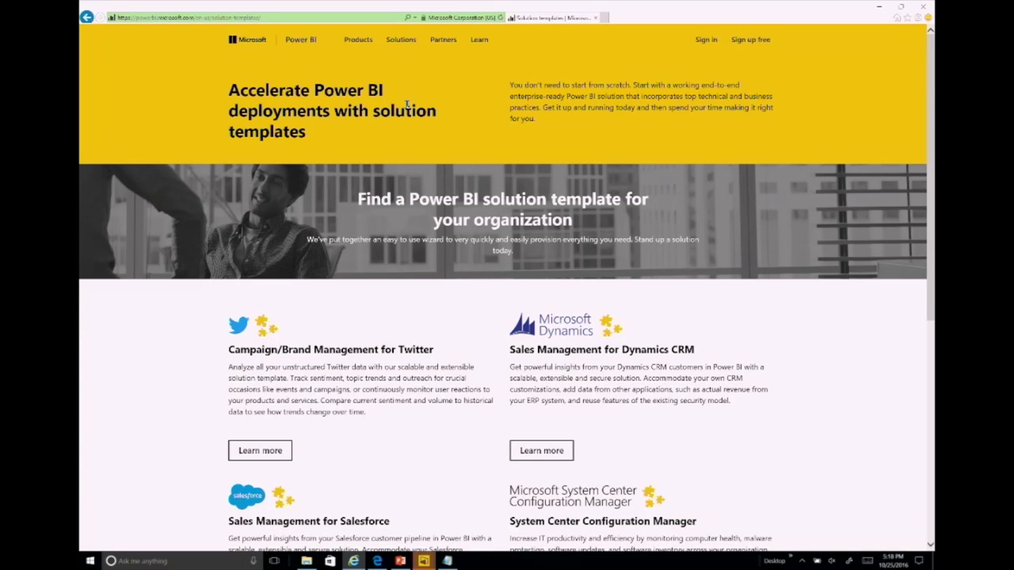
scroll(406, 104, "down", 2)
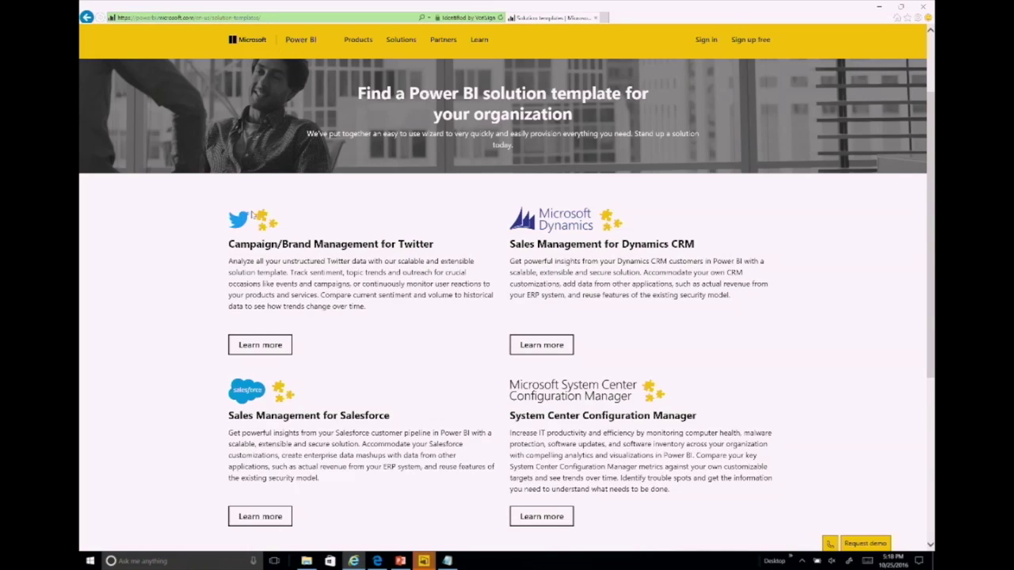
left_click(265, 342)
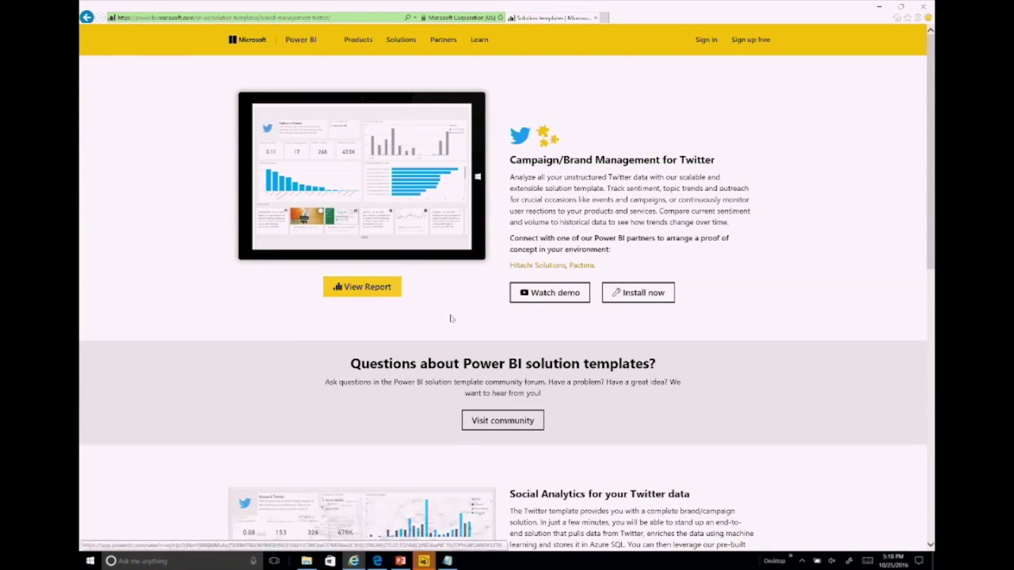
left_click(385, 286)
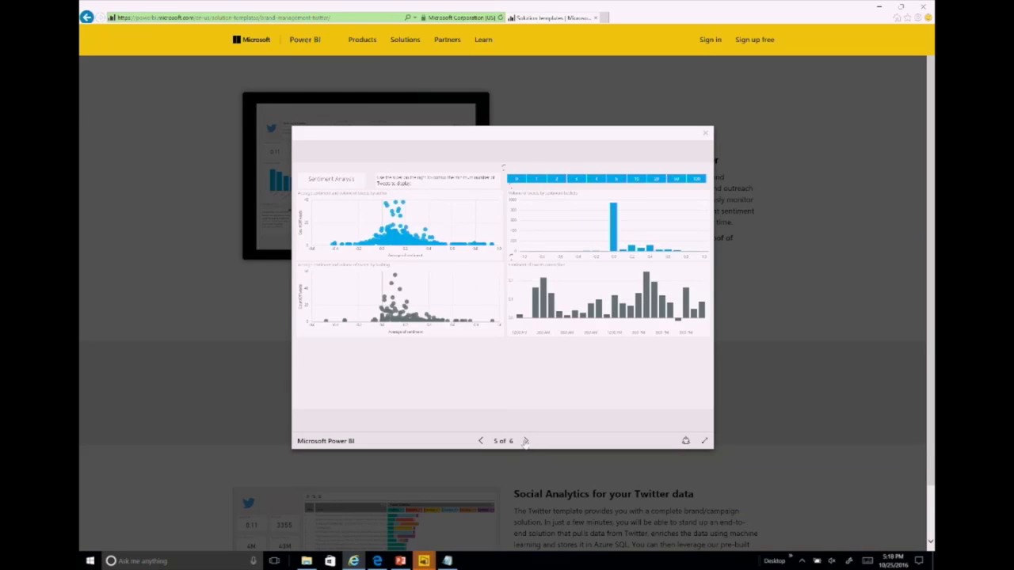
left_click(525, 441)
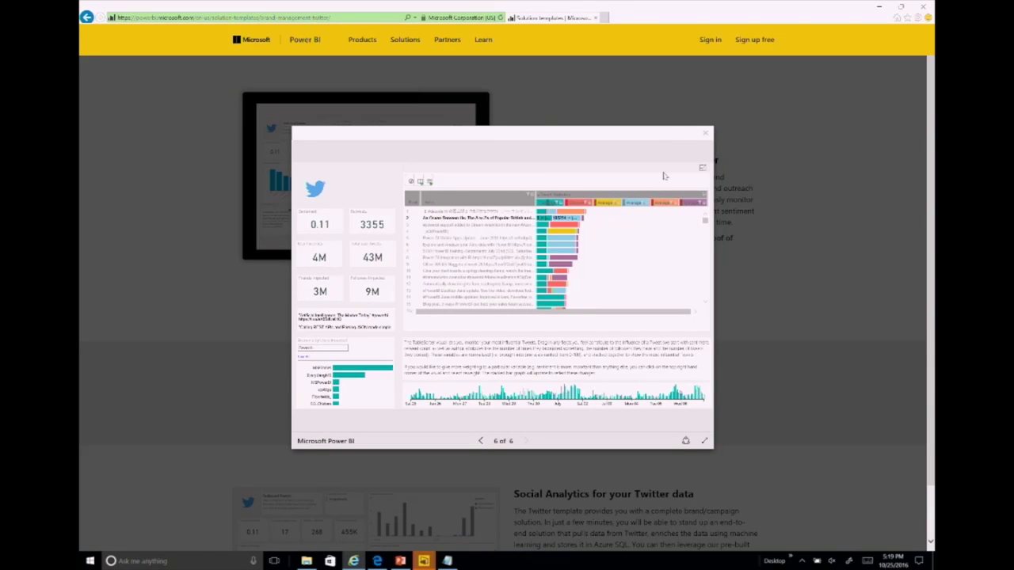
left_click(705, 134)
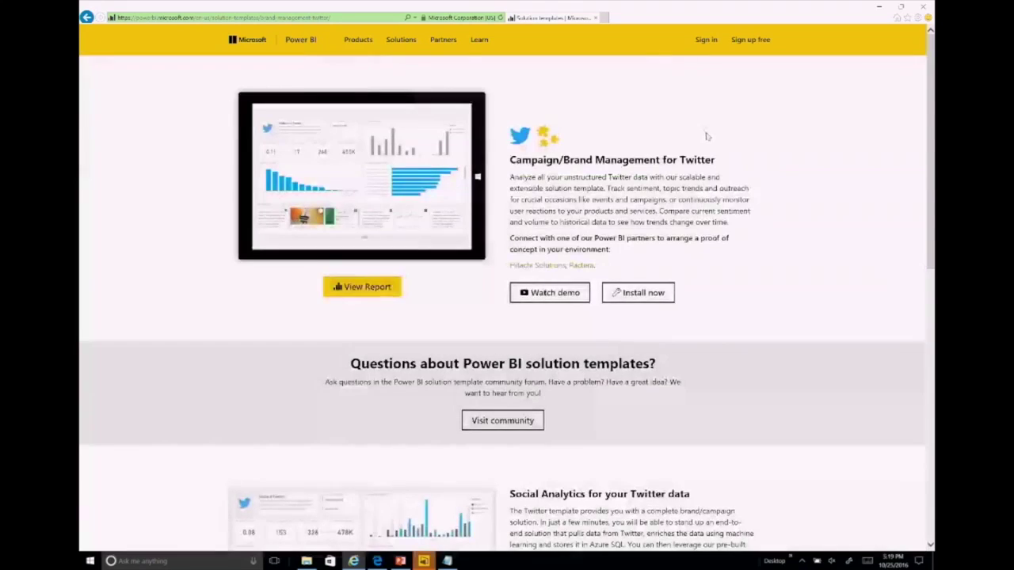
Step: Install the Twitter template to reach its Getting Started step, then switch to the IgniteNZ-Twitter report
left_click(642, 299)
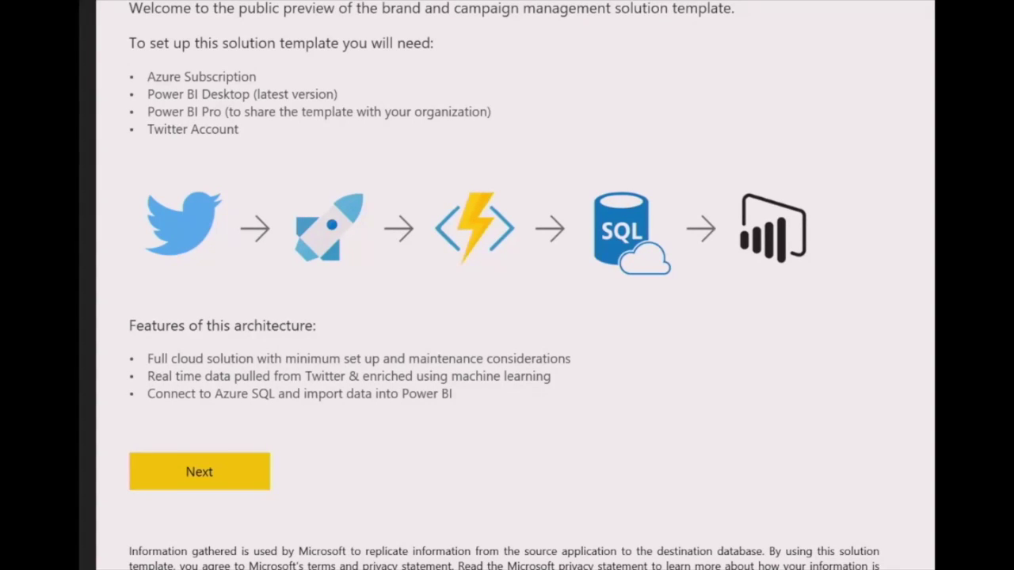
mouse_move(422, 563)
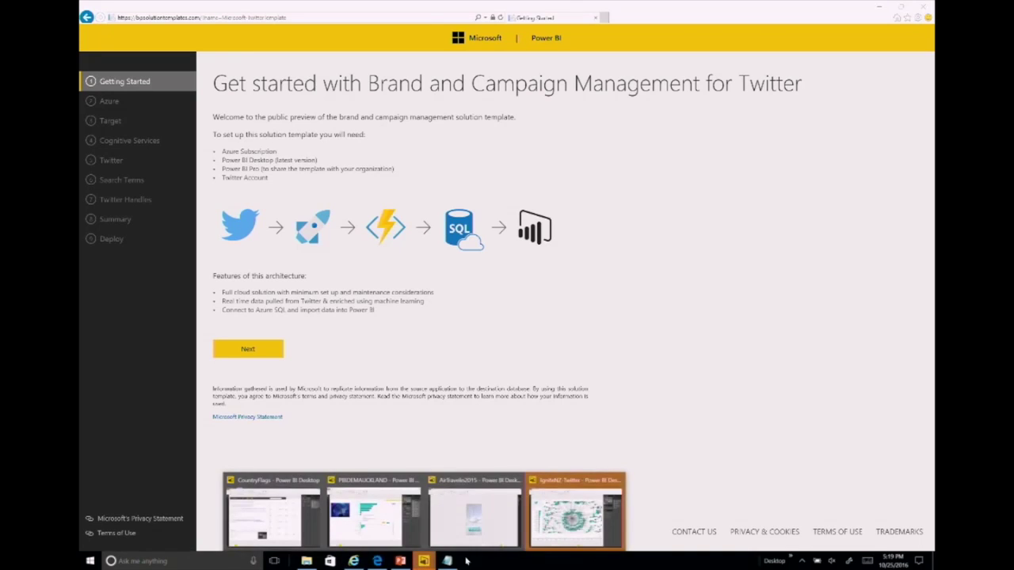
left_click(576, 519)
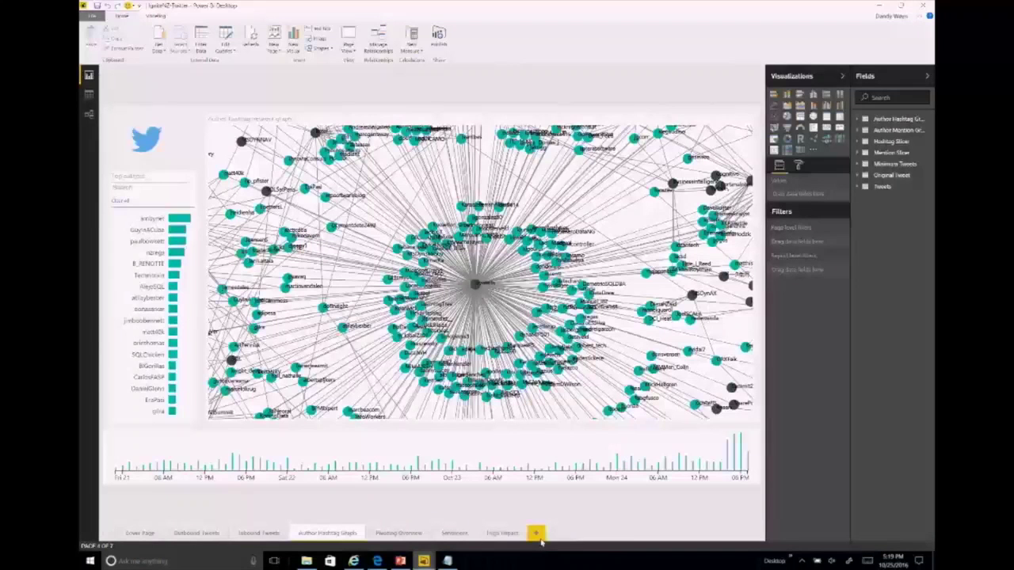
Step: View the IgniteNZ-Twitter Cover Page and Outbound Tweets pages, then refresh the report data
left_click(139, 533)
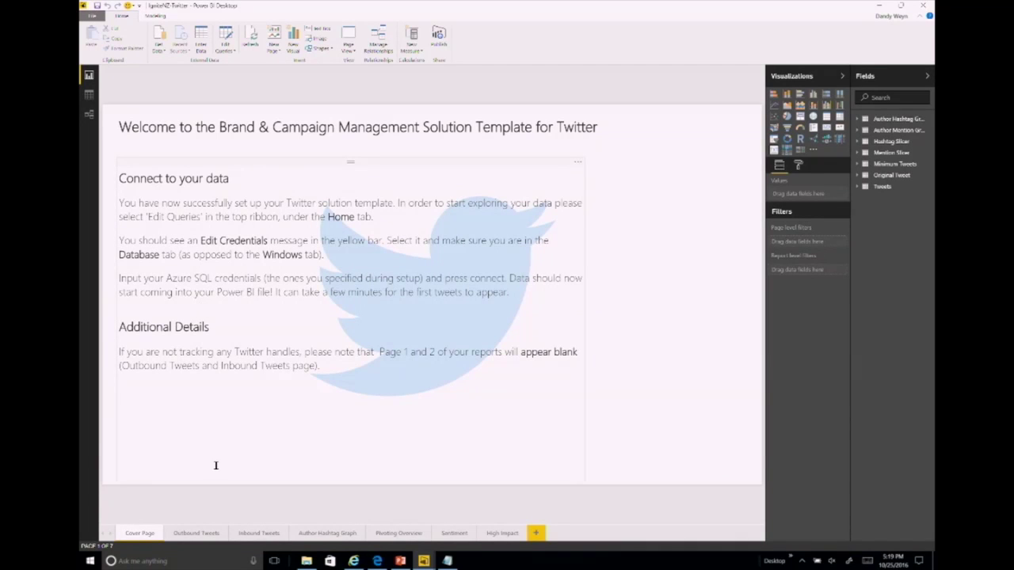
left_click(195, 534)
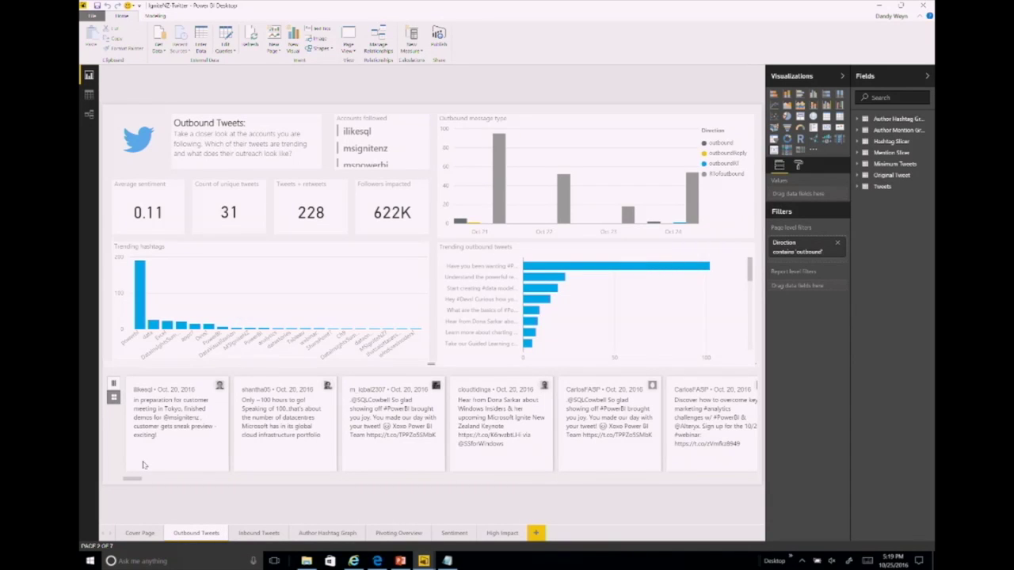
left_click(250, 40)
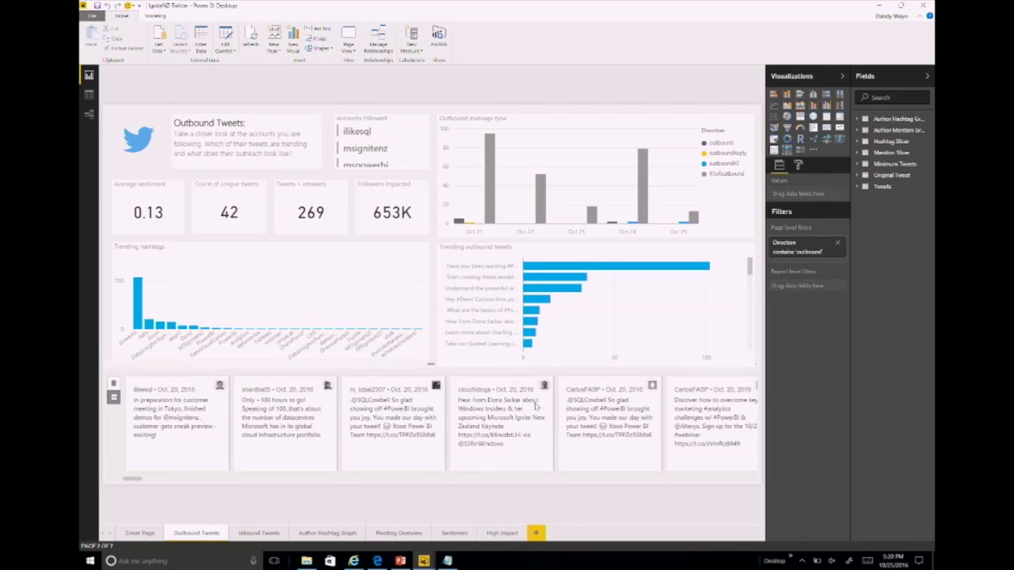
mouse_move(542, 271)
Step: Filter the Author Hashtag Graph page to GuyInACube's hashtags from Top authors, then view the Sentiment page
left_click(314, 534)
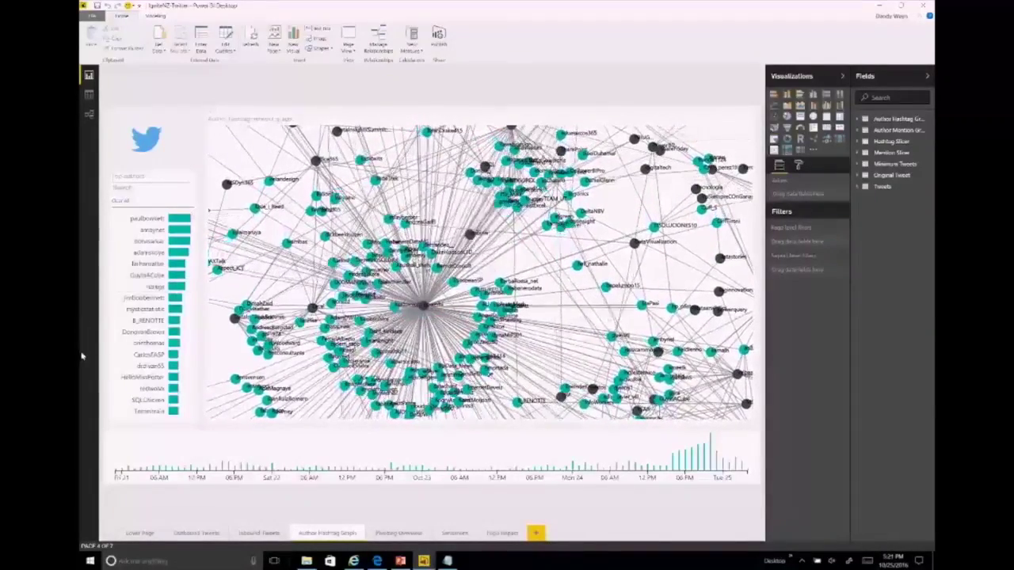
mouse_move(149, 275)
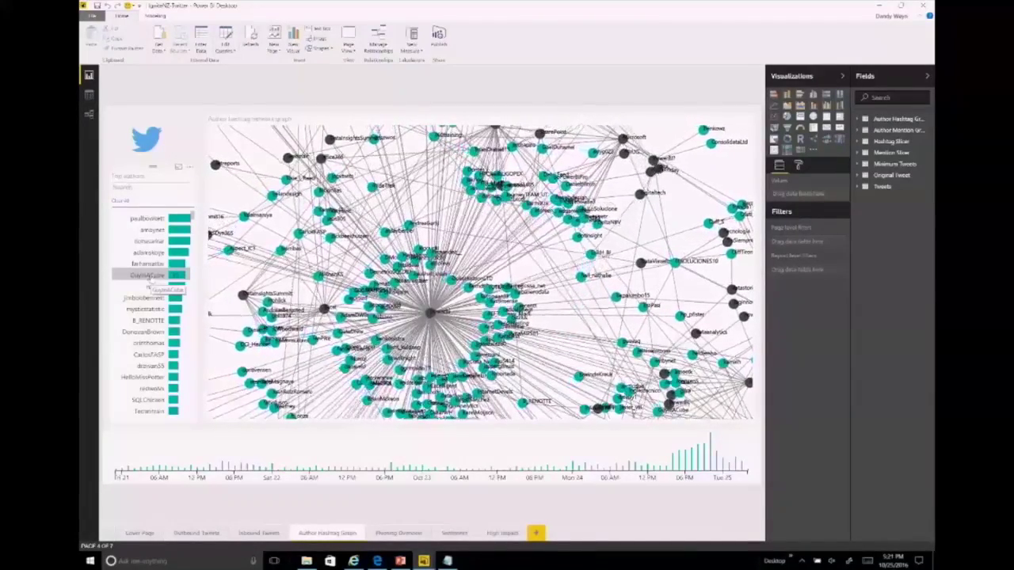
left_click(149, 276)
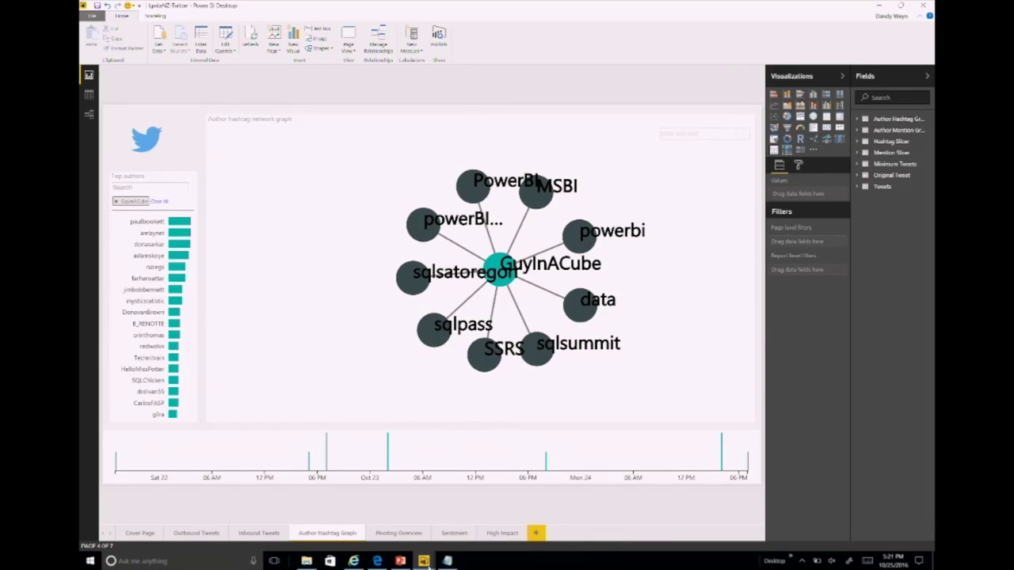
left_click(453, 533)
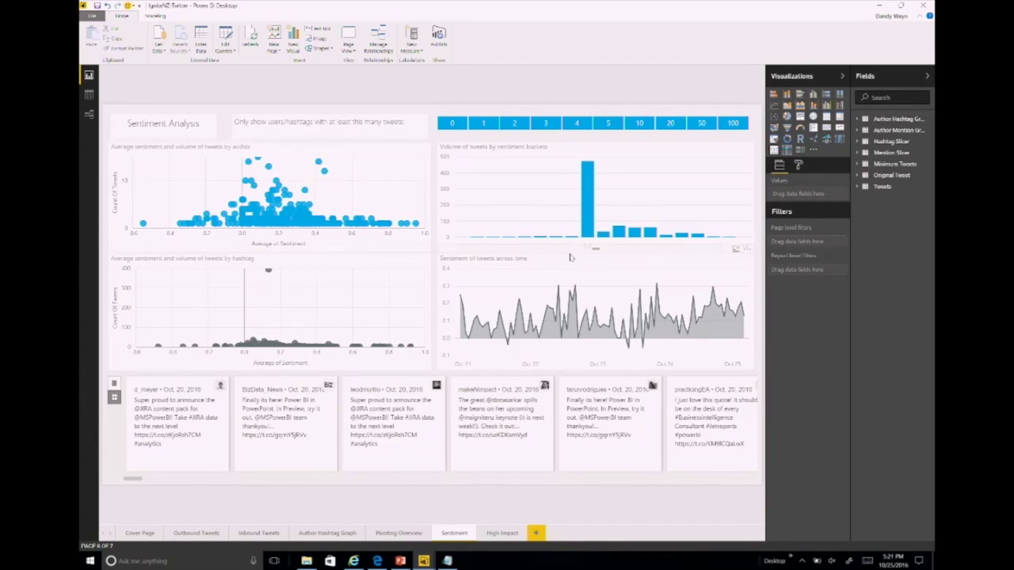
Step: Cross-filter the Sentiment page by the 0.4 sentiment bucket, then switch to the 0.6 bucket
mouse_move(700, 239)
mouse_move(589, 221)
left_click(650, 234)
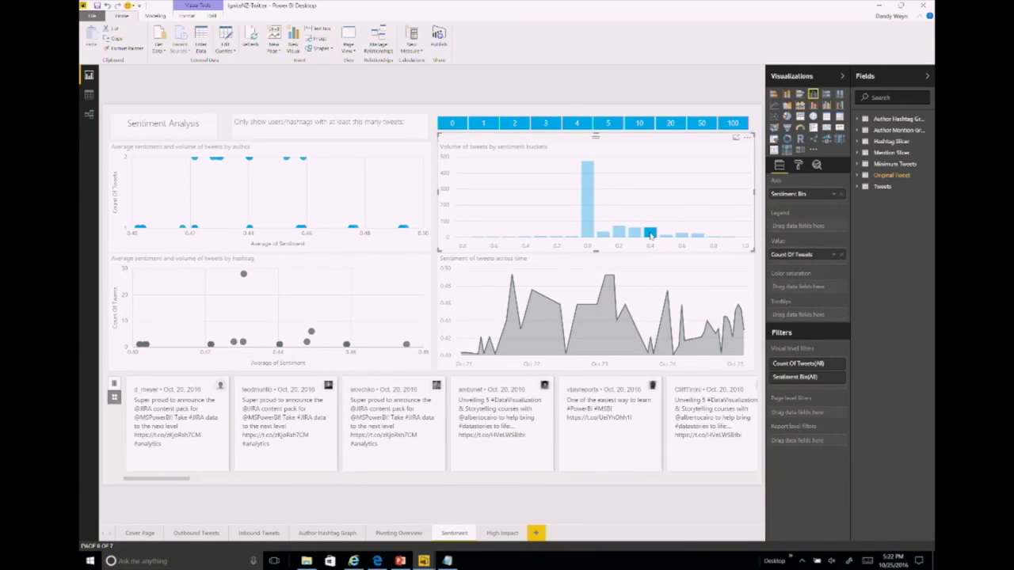
left_click(680, 236)
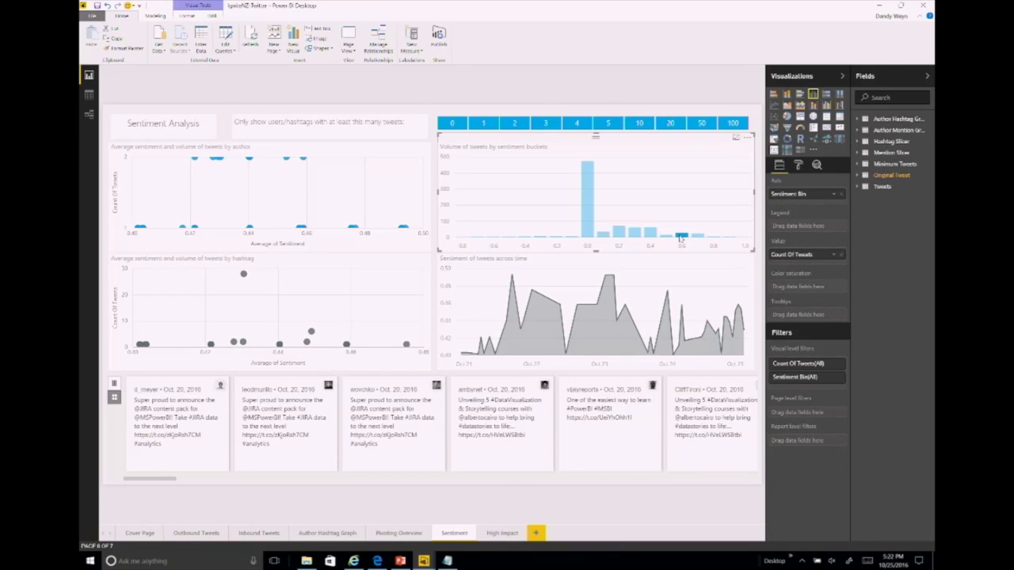